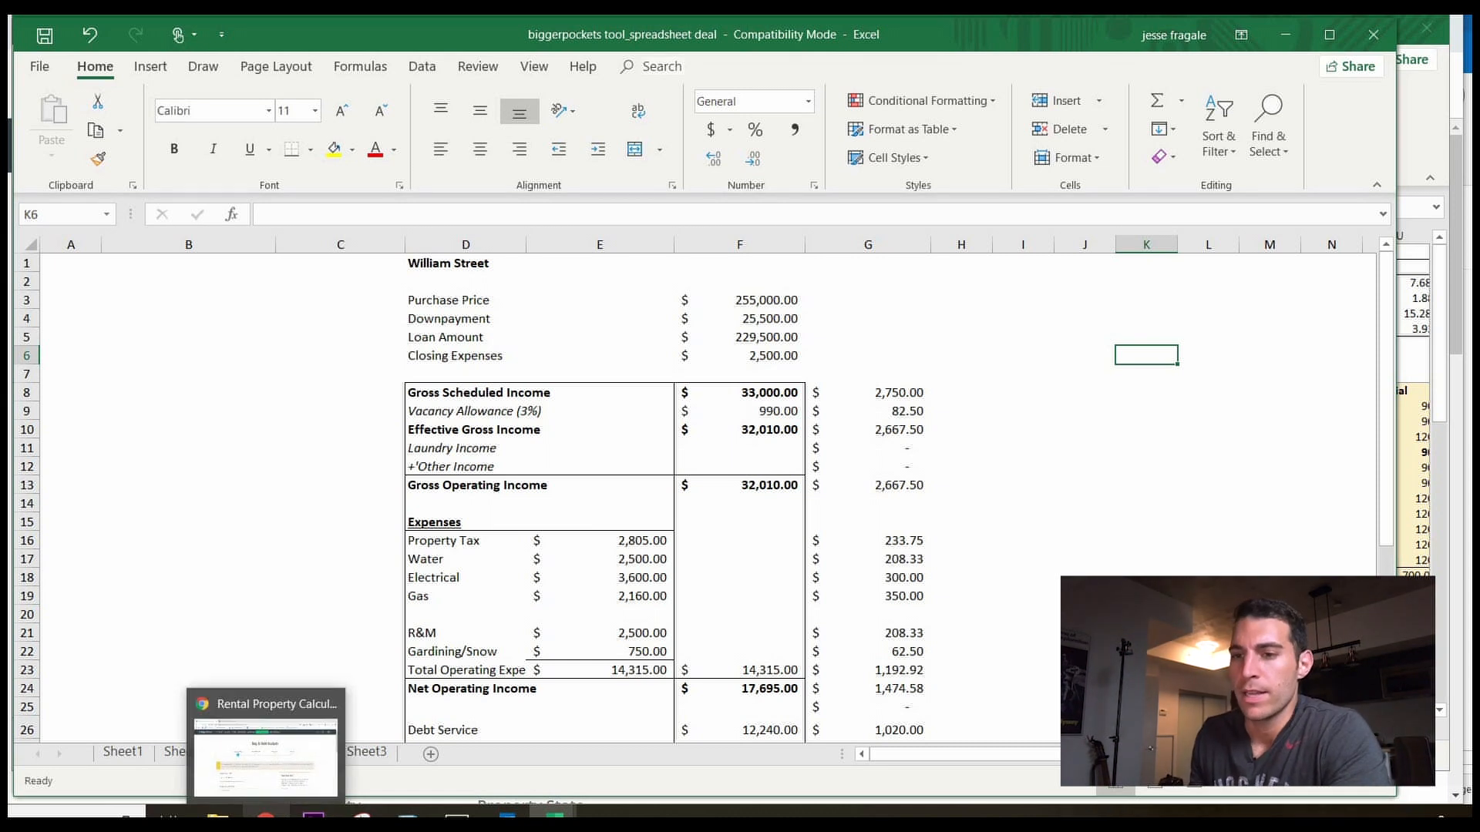
# Bring the BiggerPockets Buy & Hold calculator tab forward and scroll through its Property Info form.
pyautogui.click(266, 815)
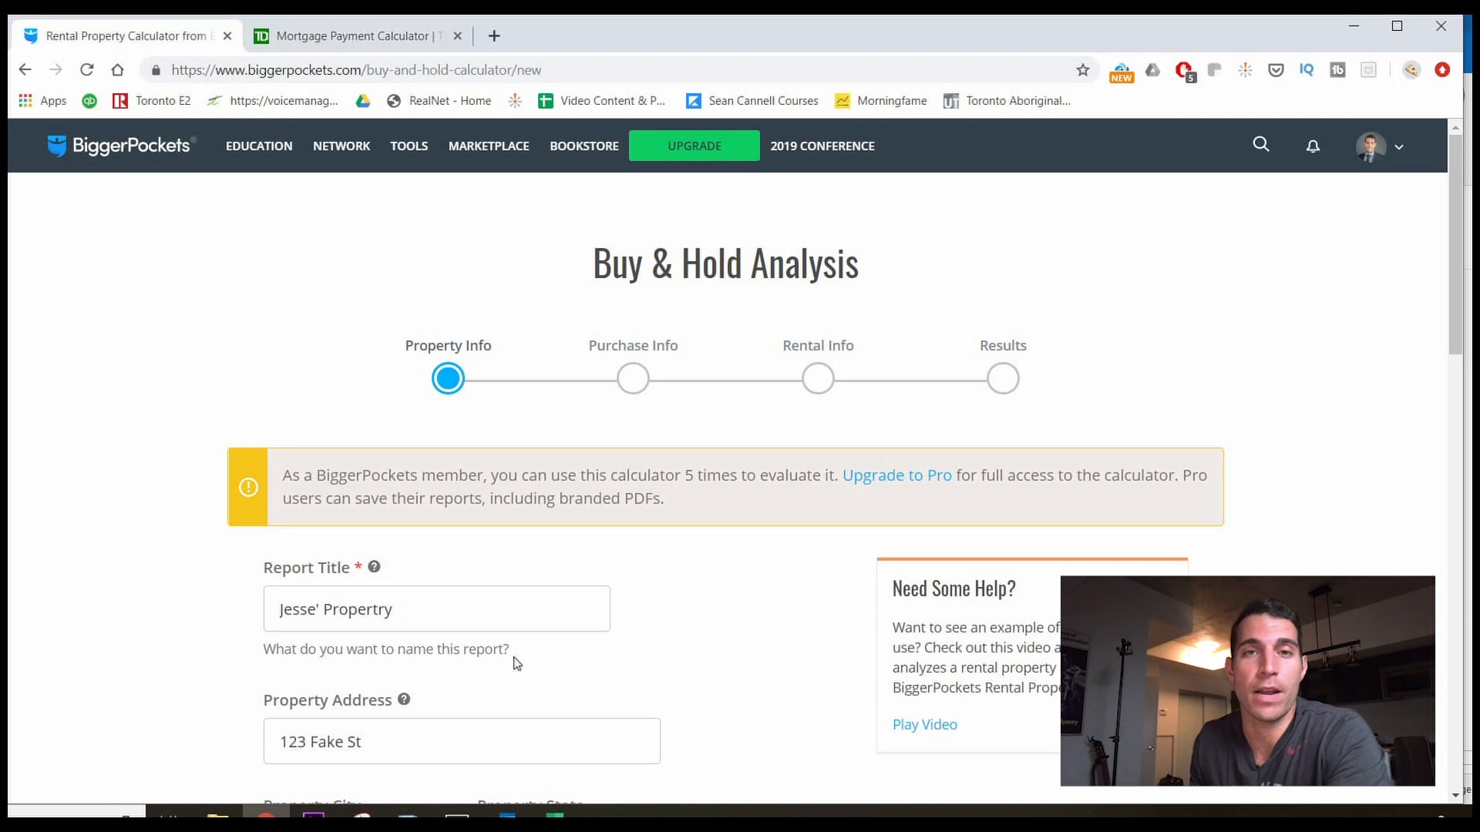
pyautogui.scroll(-1, 660, 632)
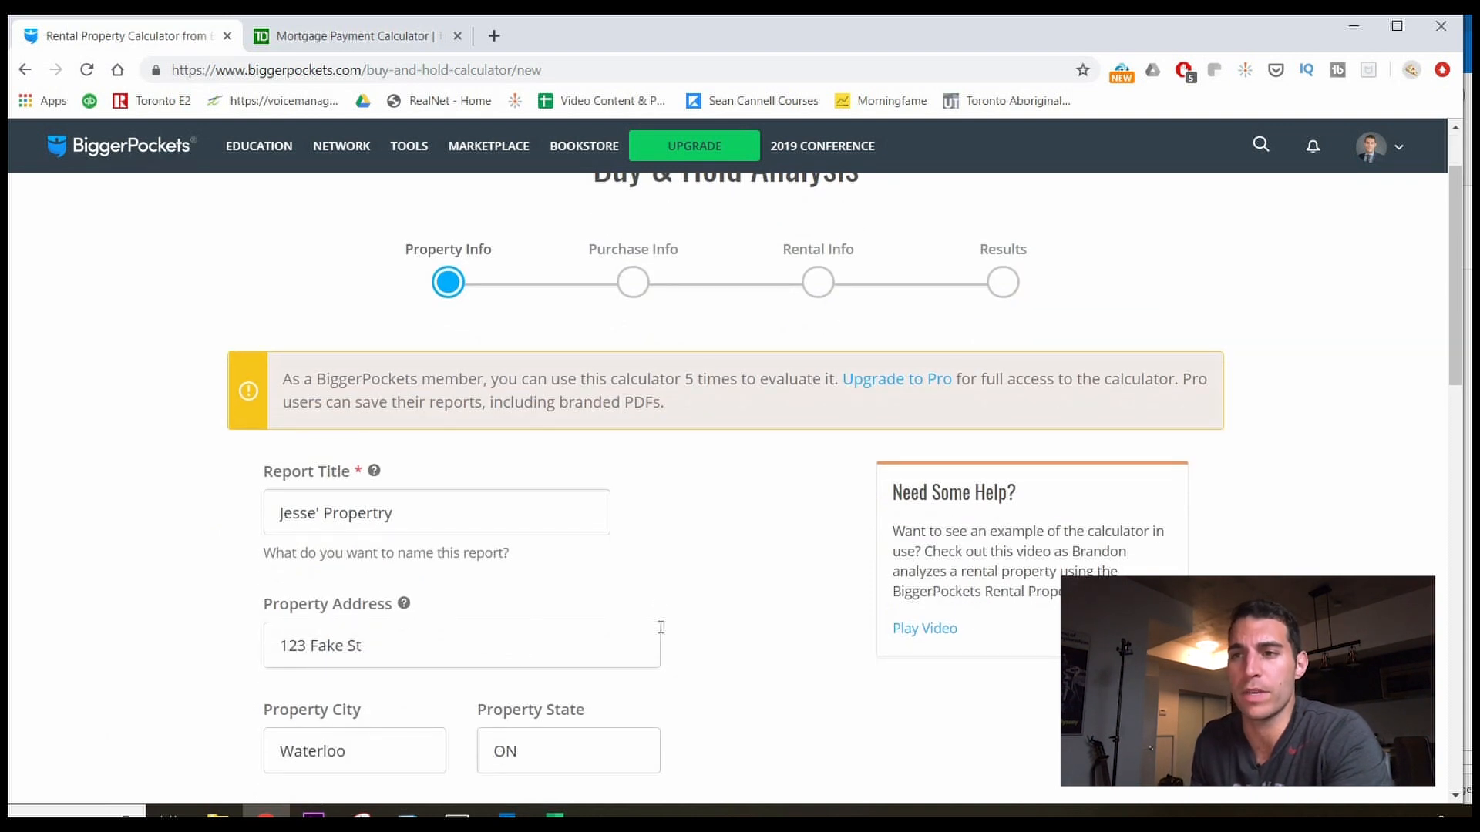
pyautogui.scroll(1, 661, 627)
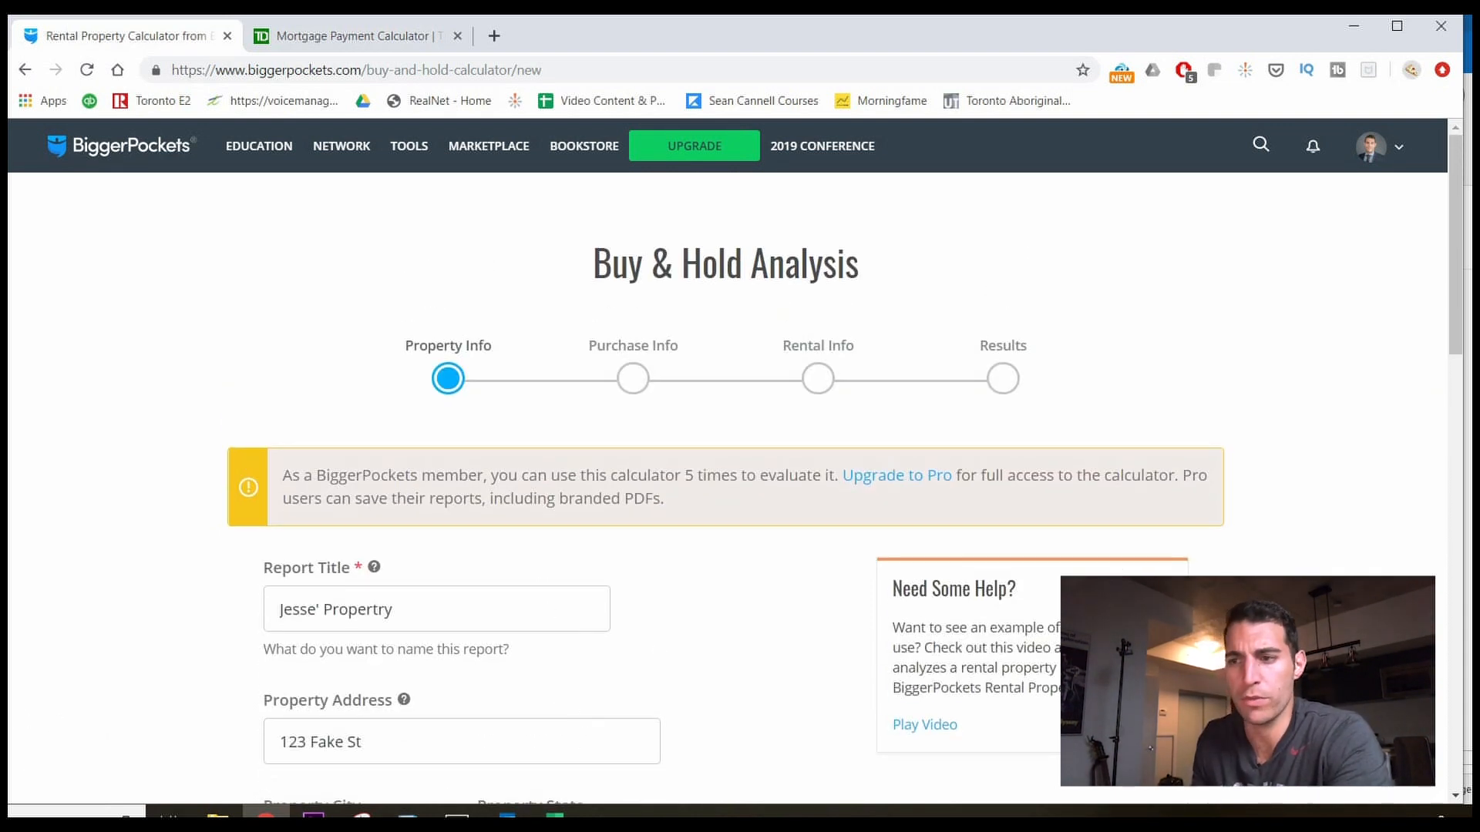
pyautogui.moveTo(554, 812)
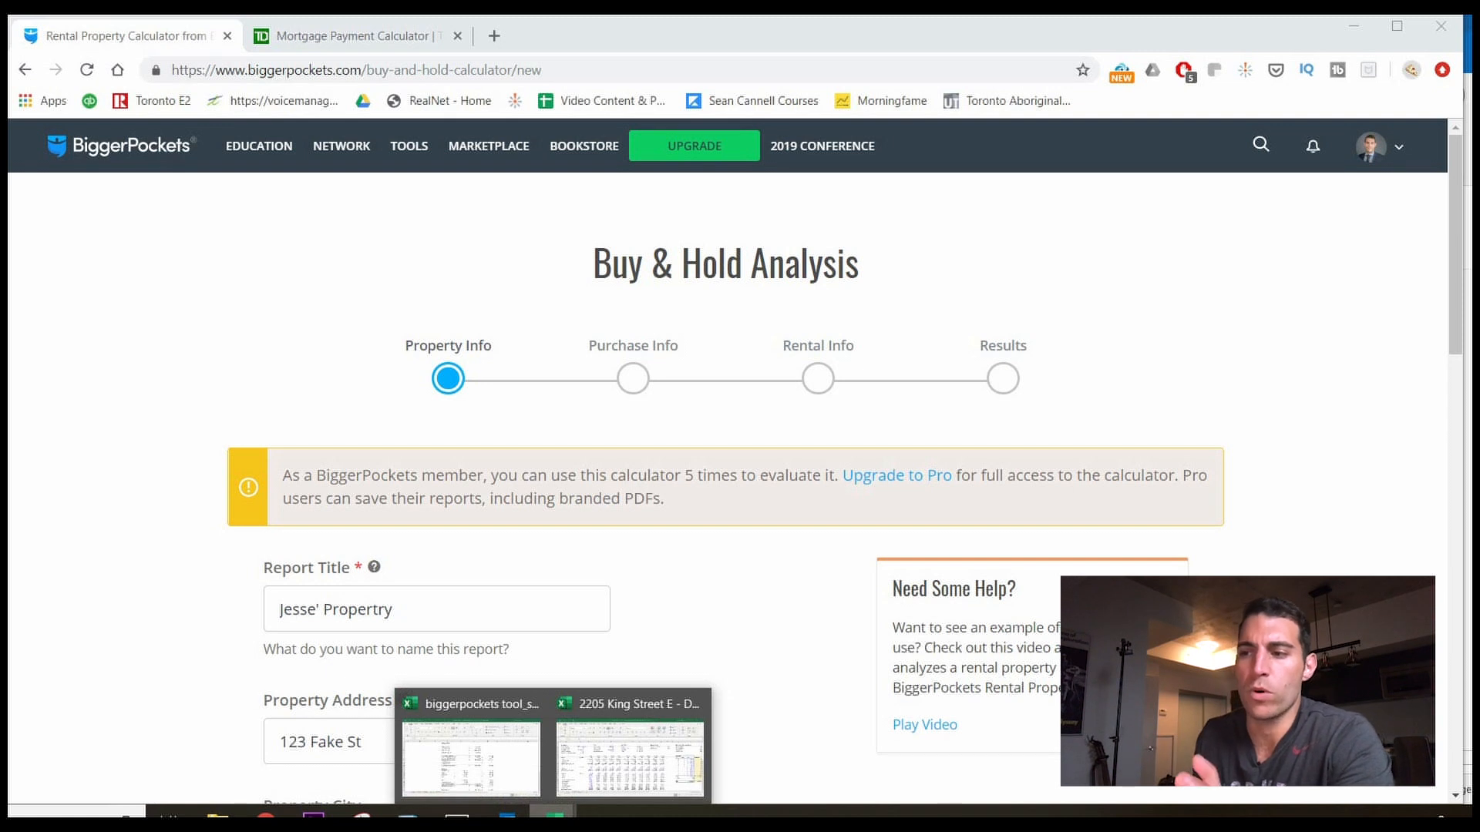
pyautogui.click(638, 771)
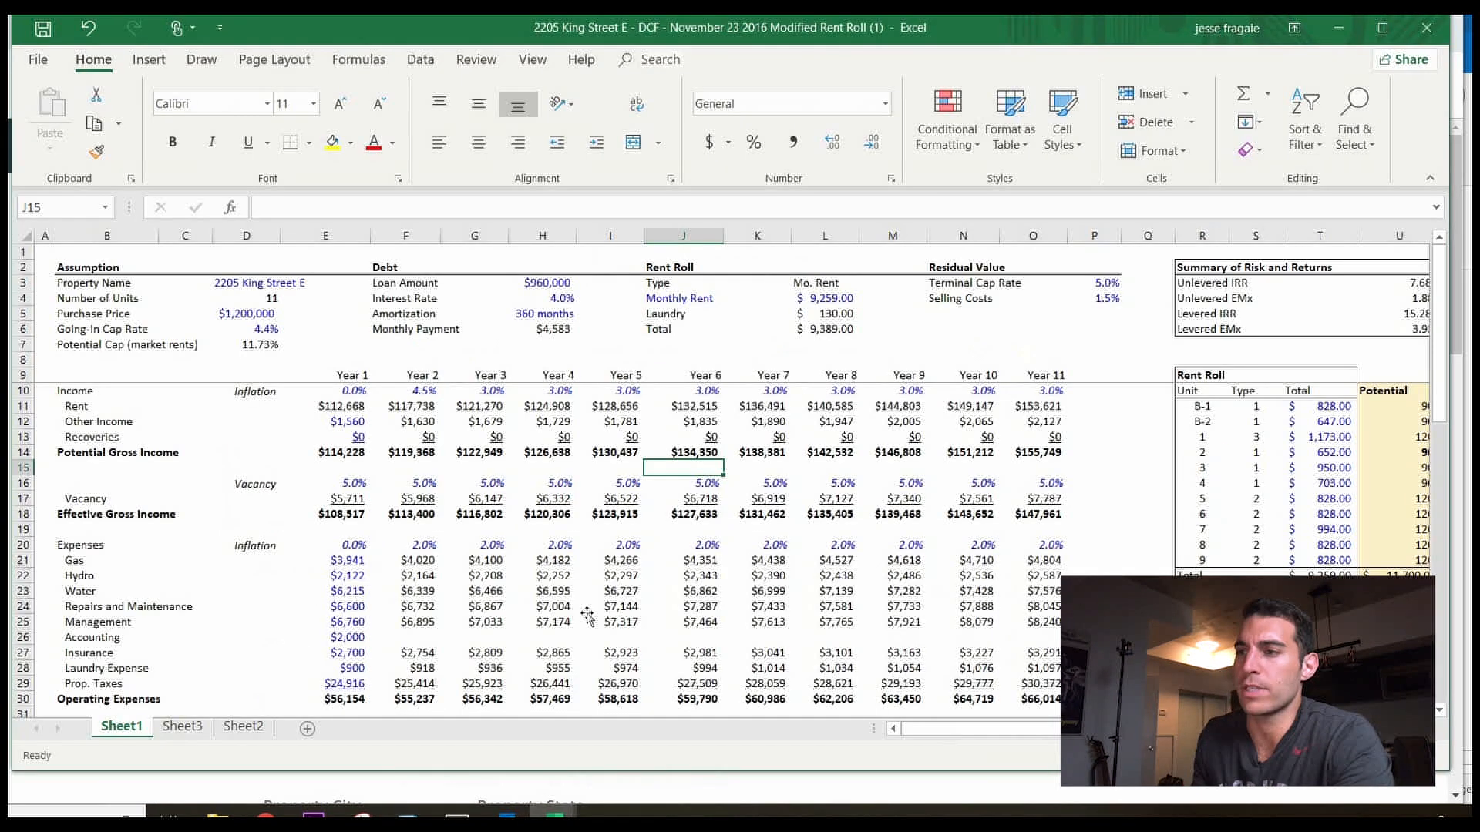
pyautogui.scroll(-4, 587, 615)
pyautogui.scroll(4, 587, 615)
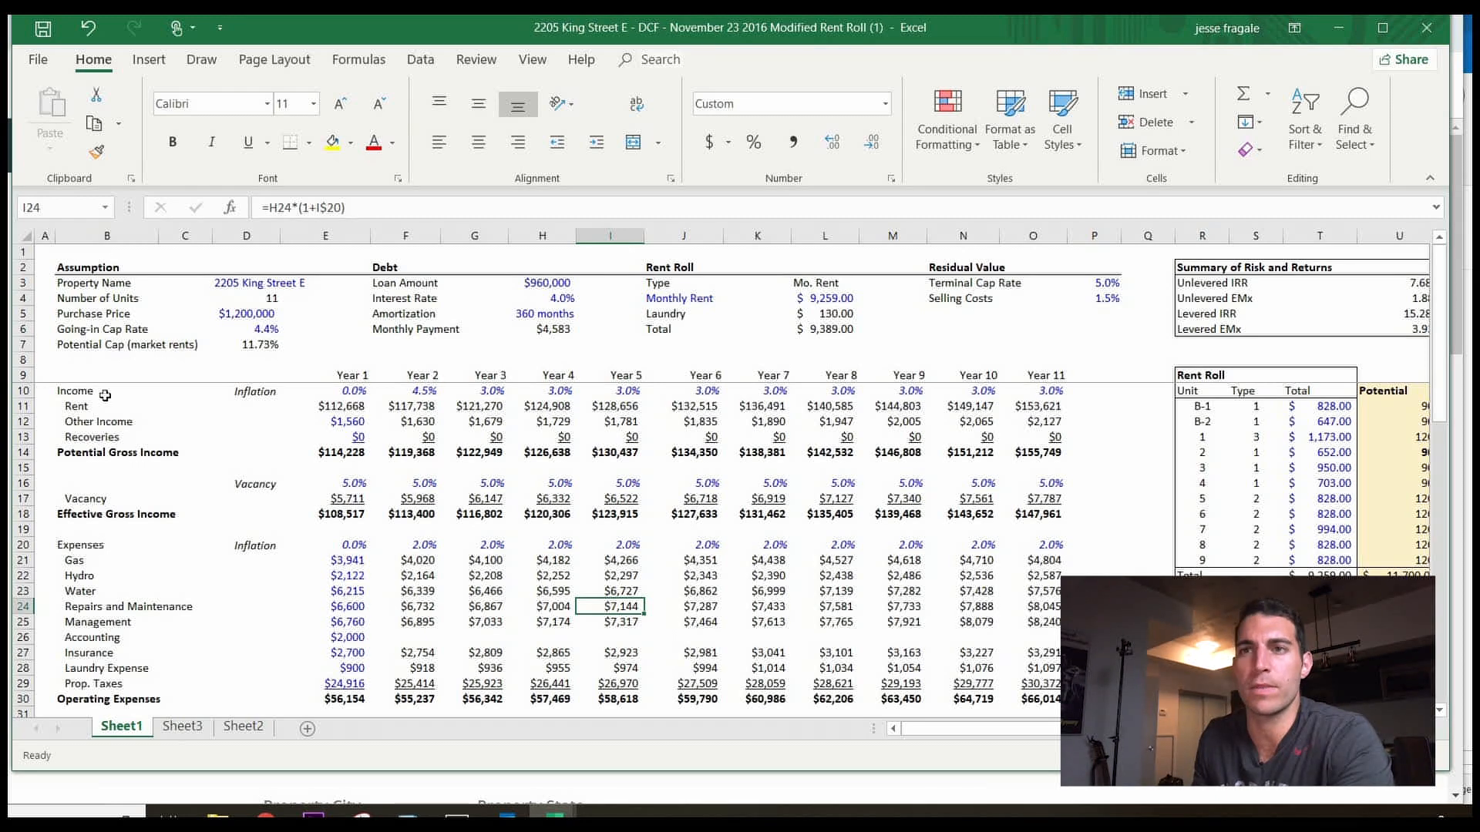
pyautogui.scroll(-2, 114, 405)
pyautogui.scroll(-7, 114, 406)
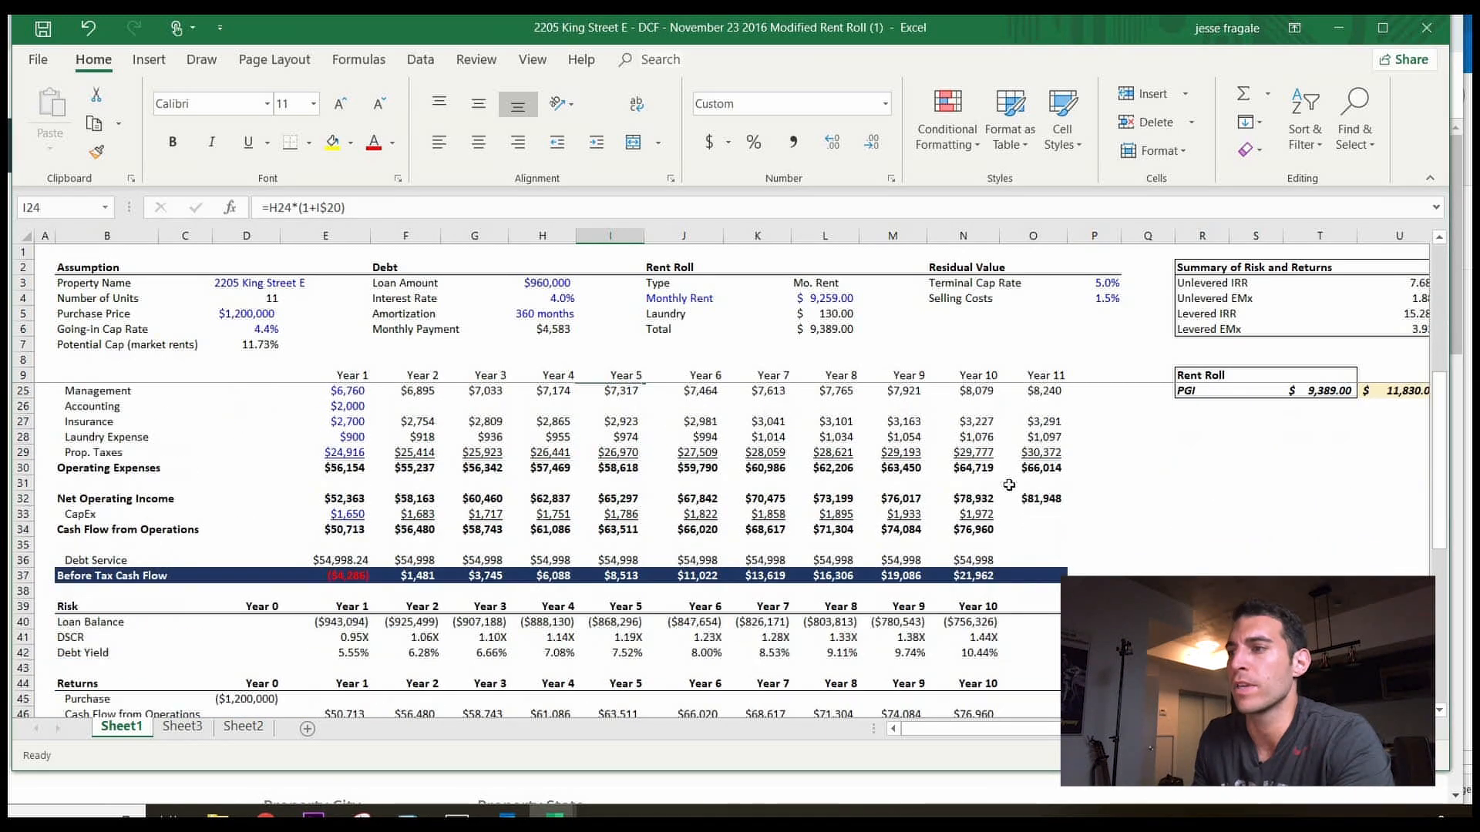
pyautogui.scroll(-1, 451, 604)
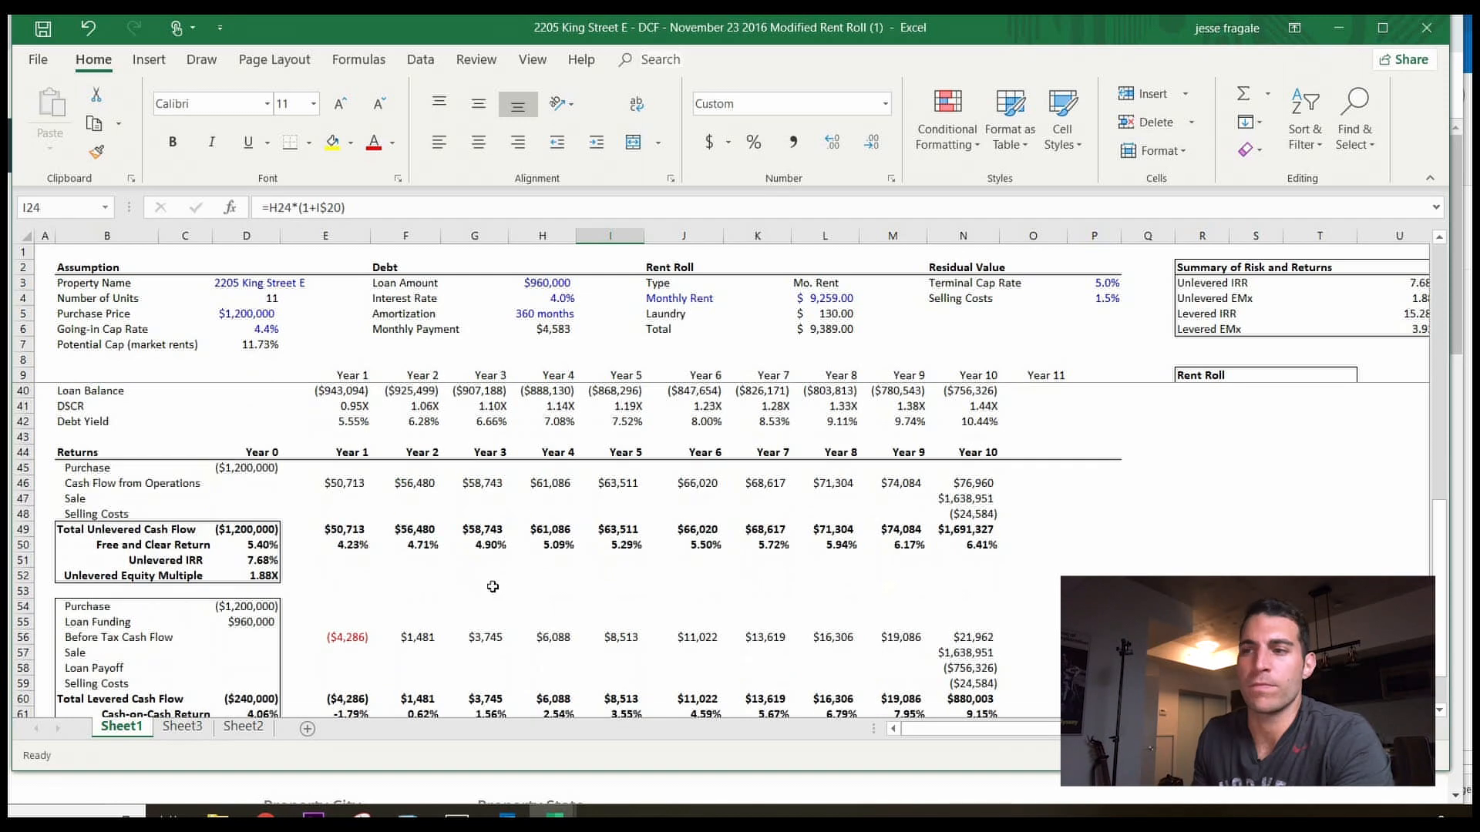
pyautogui.scroll(7, 349, 528)
pyautogui.scroll(3, 349, 528)
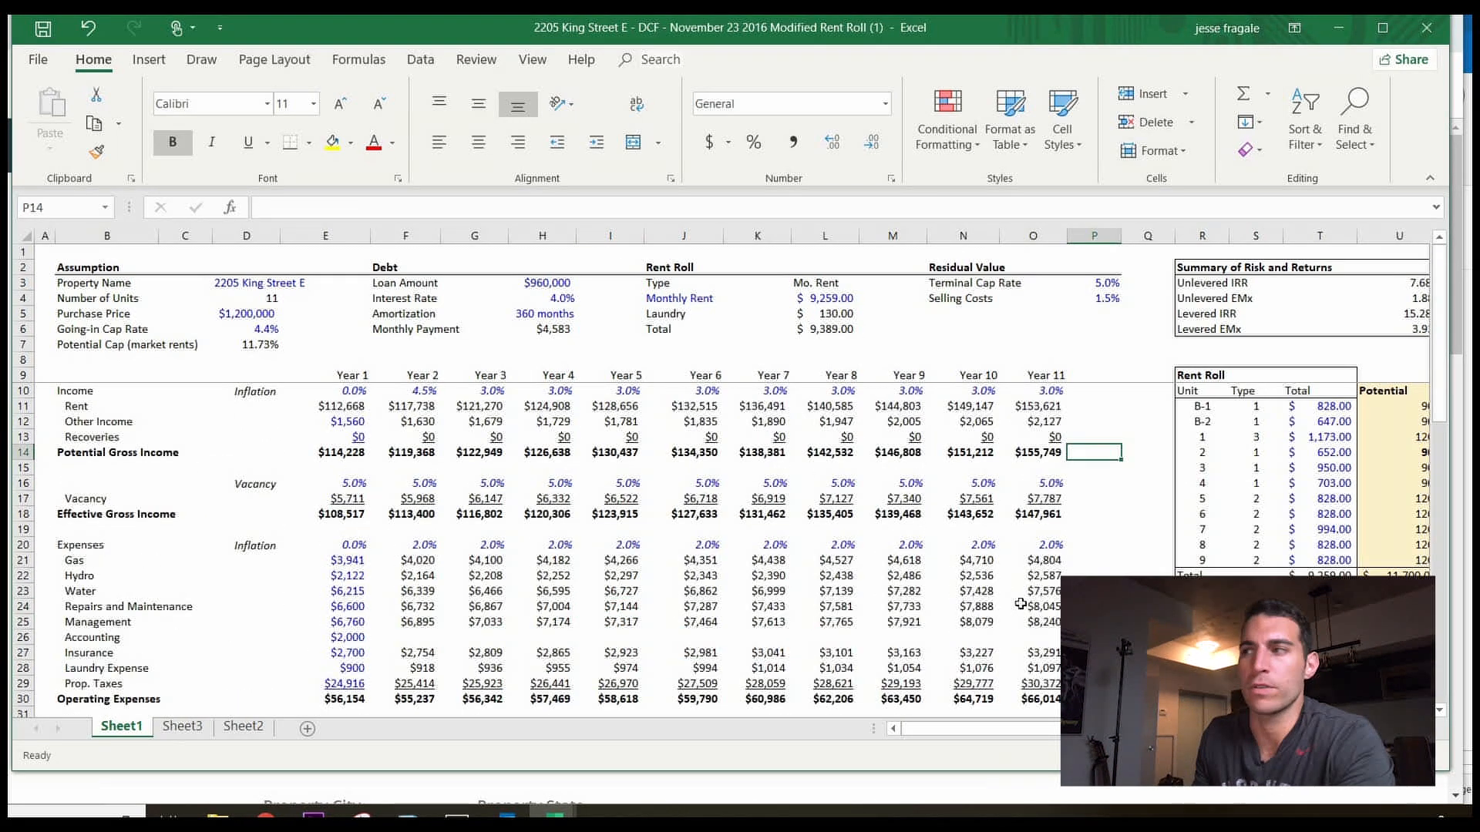
pyautogui.moveTo(1102, 729); pyautogui.dragTo(1205, 729)
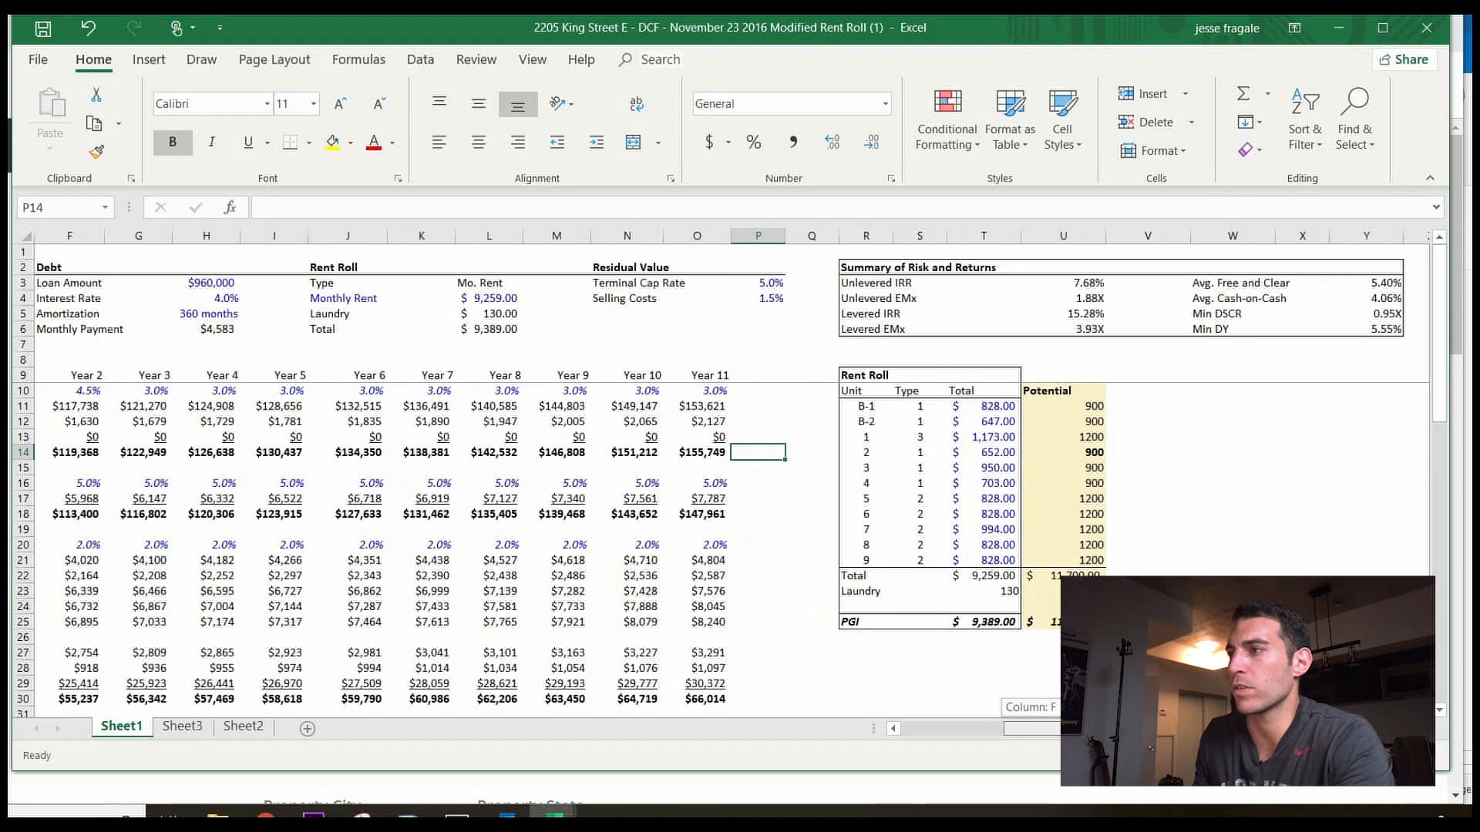
pyautogui.moveTo(1072, 732); pyautogui.dragTo(886, 674)
pyautogui.scroll(-3, 555, 555)
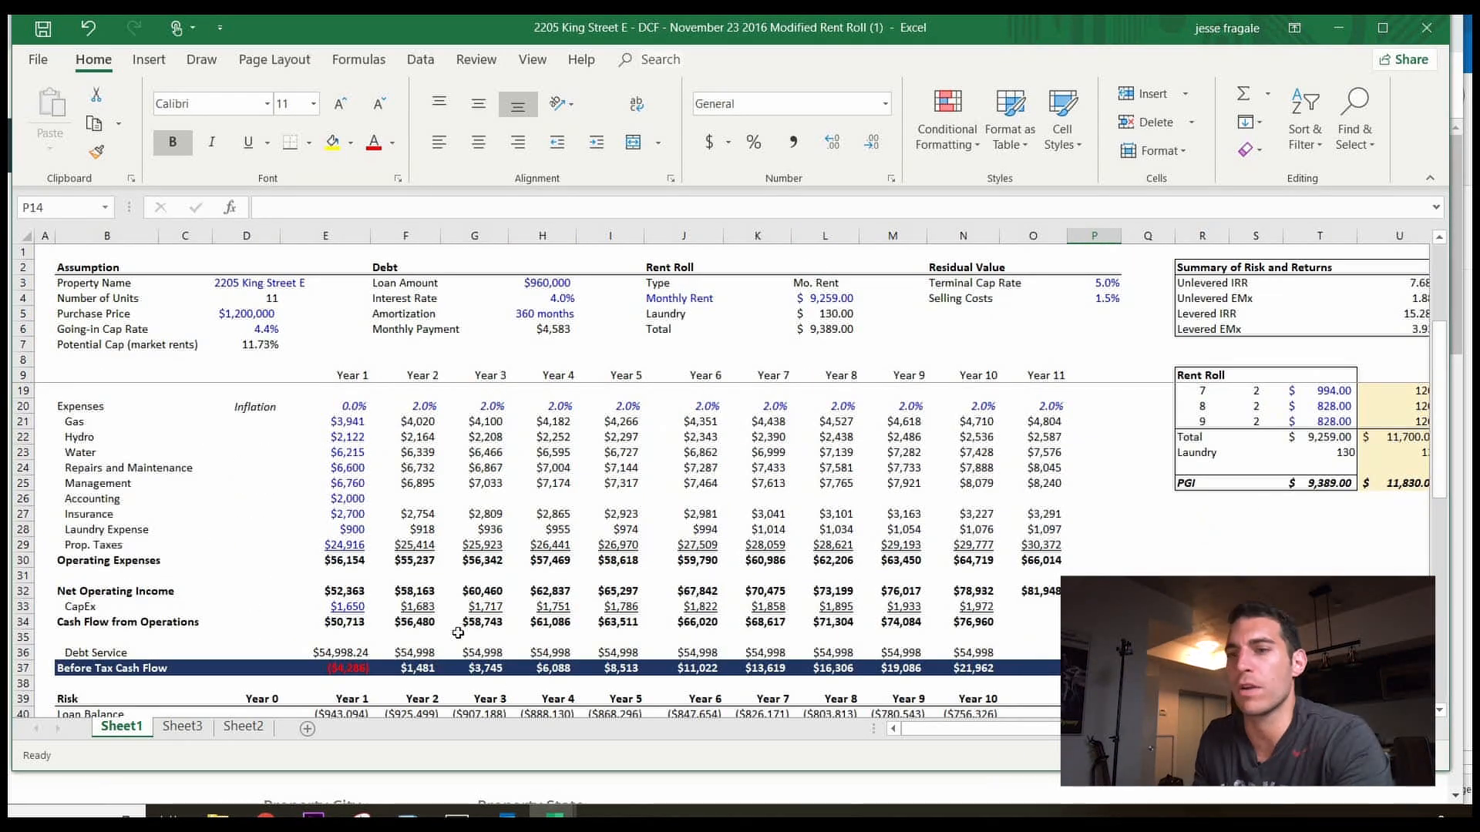
pyautogui.scroll(-2, 256, 667)
pyautogui.scroll(-3, 256, 668)
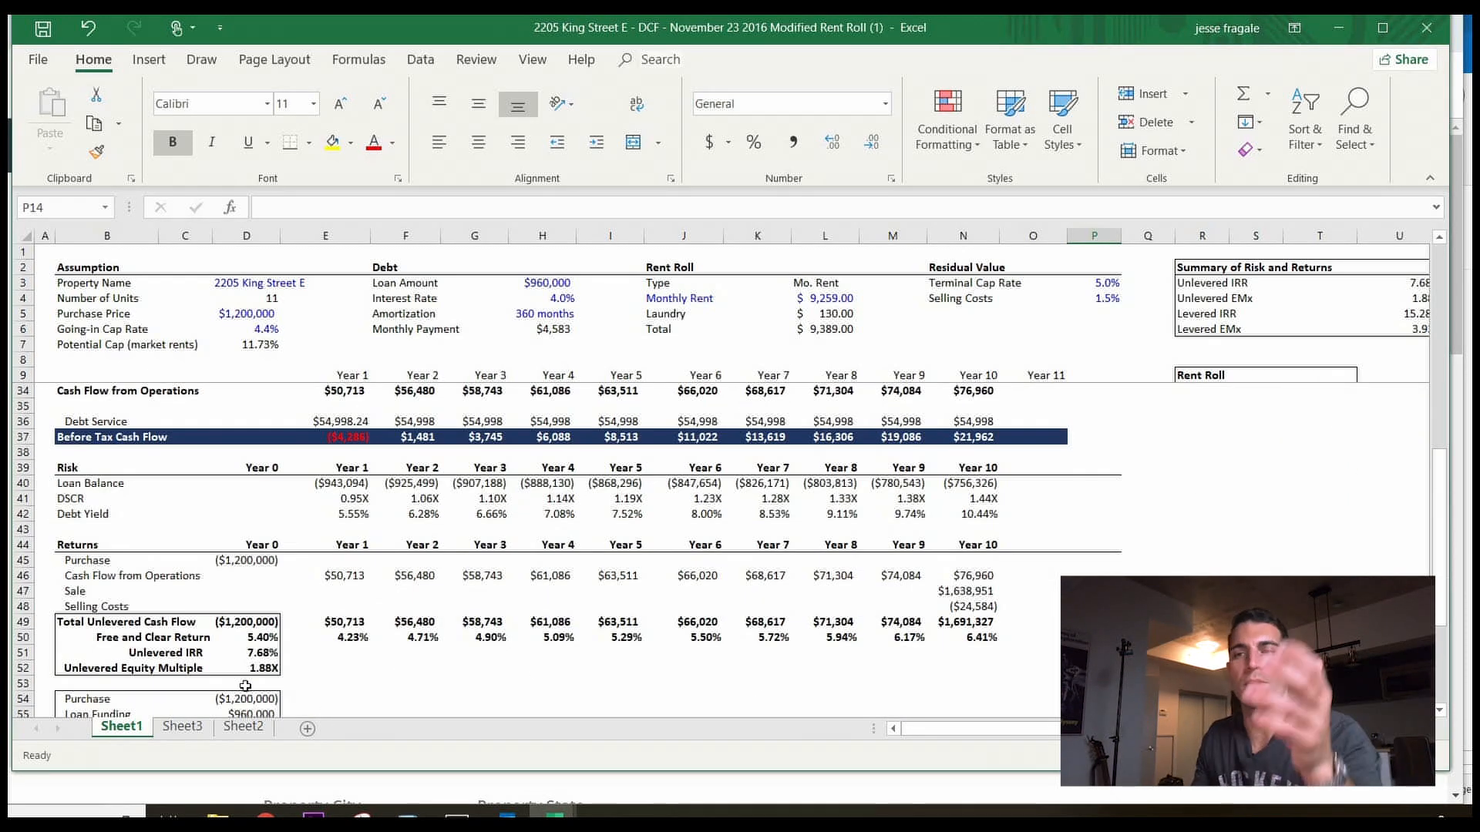
pyautogui.scroll(6, 1095, 508)
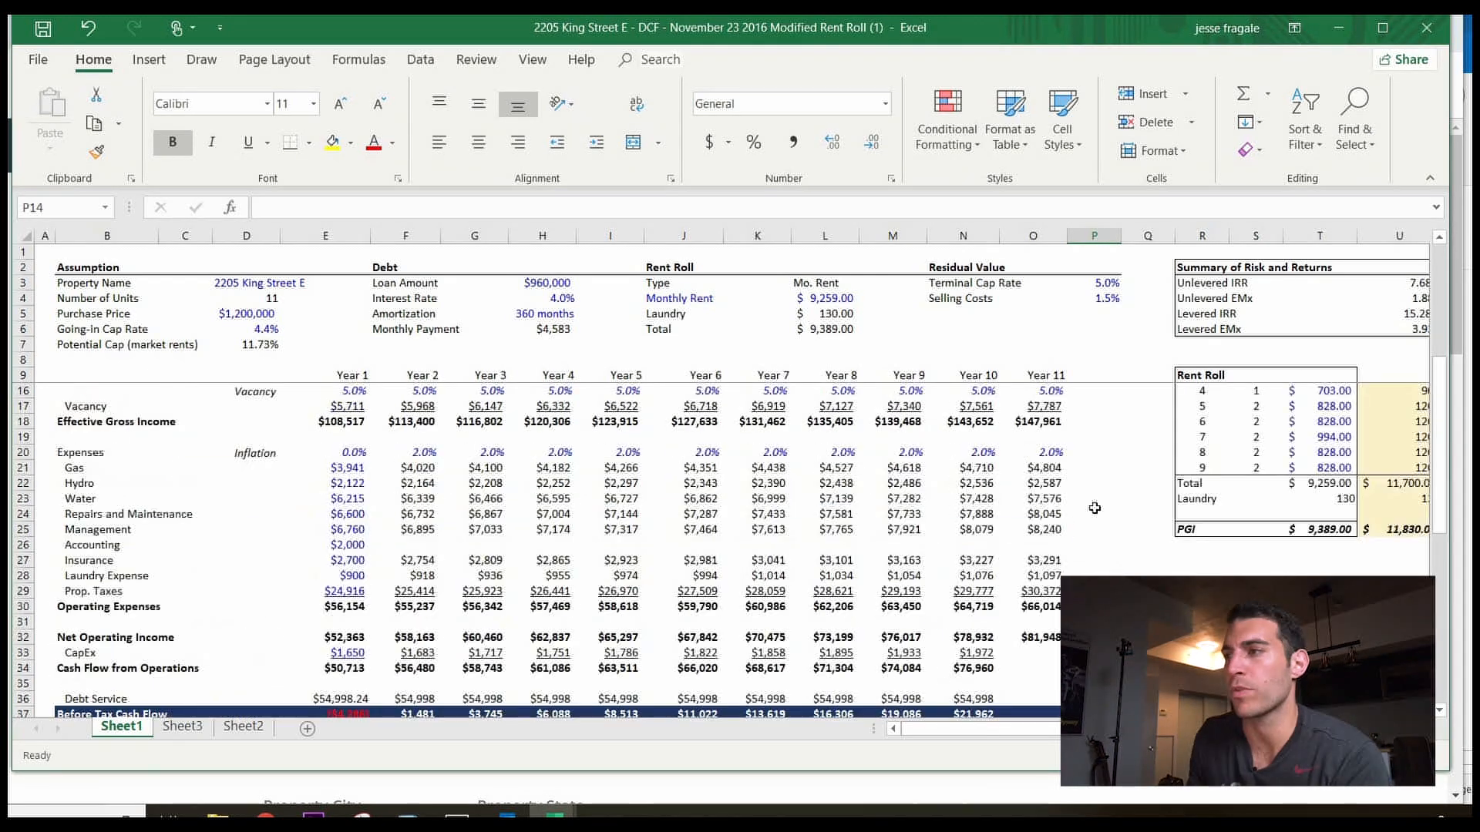
pyautogui.scroll(2, 1094, 508)
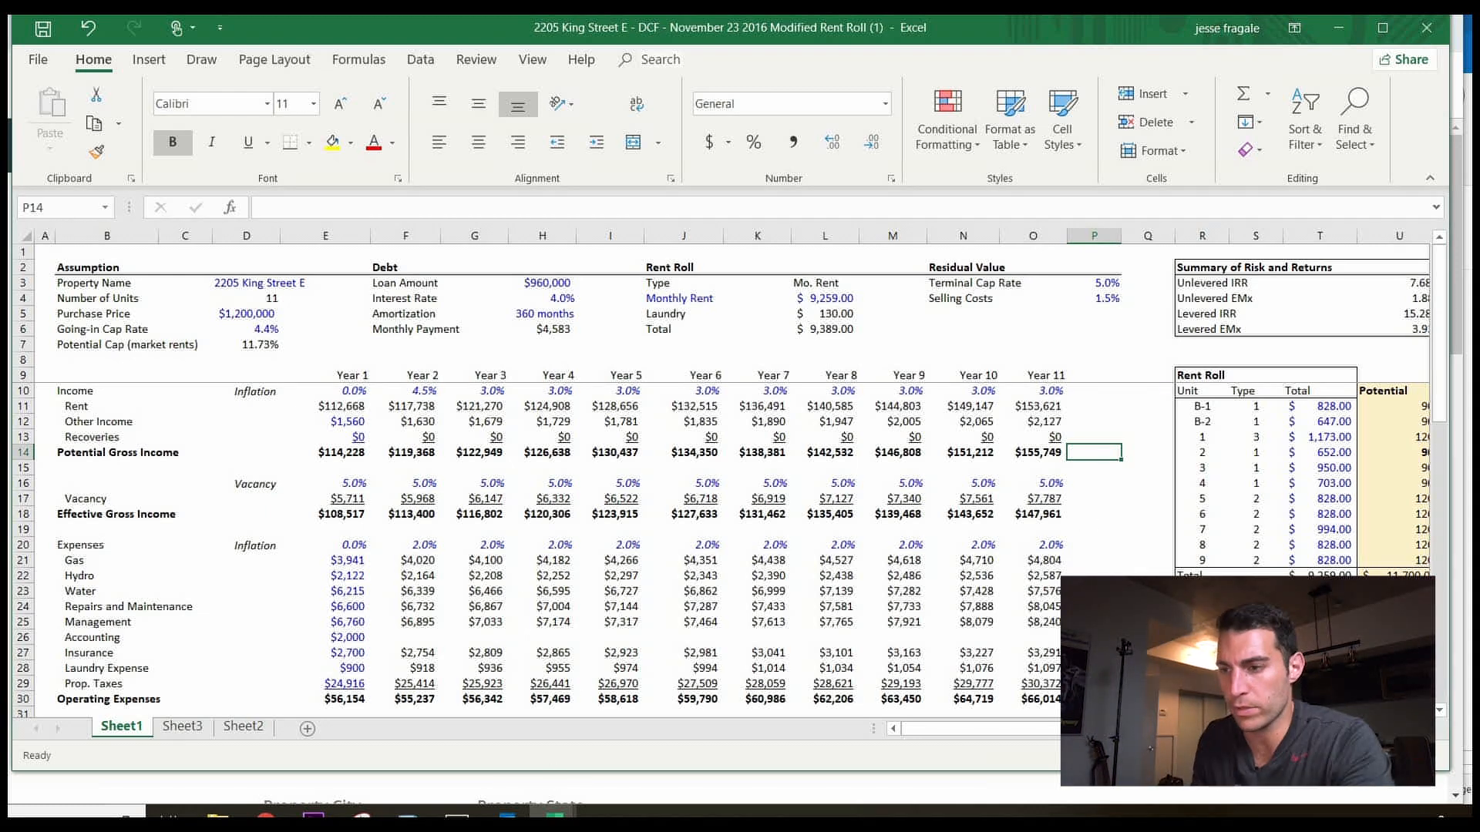
# Switch to the William Street deal sheet, check its Purchase Price line, then return to the calculator.
pyautogui.moveTo(554, 816)
pyautogui.click(512, 678)
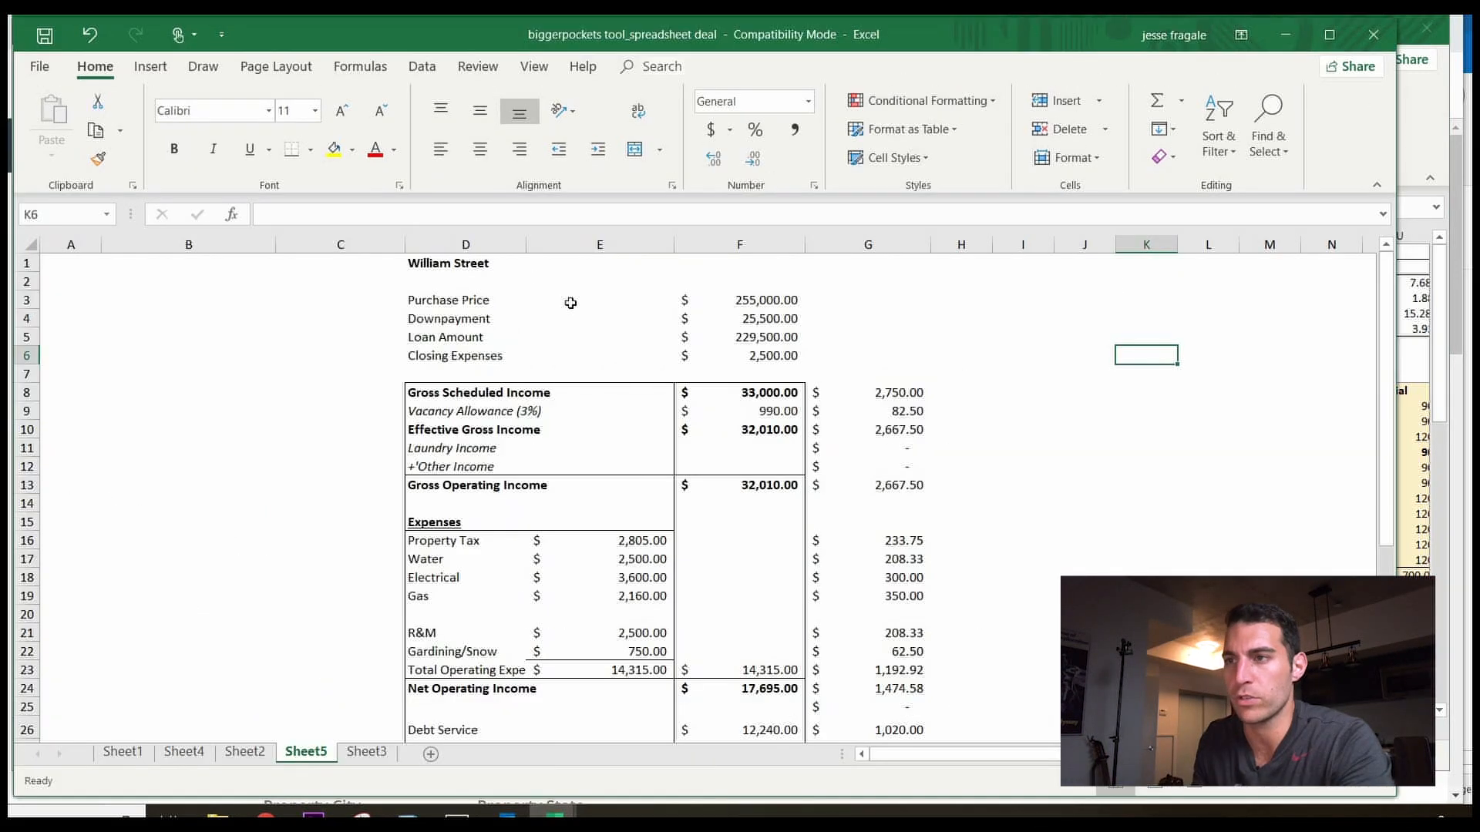
pyautogui.click(453, 301)
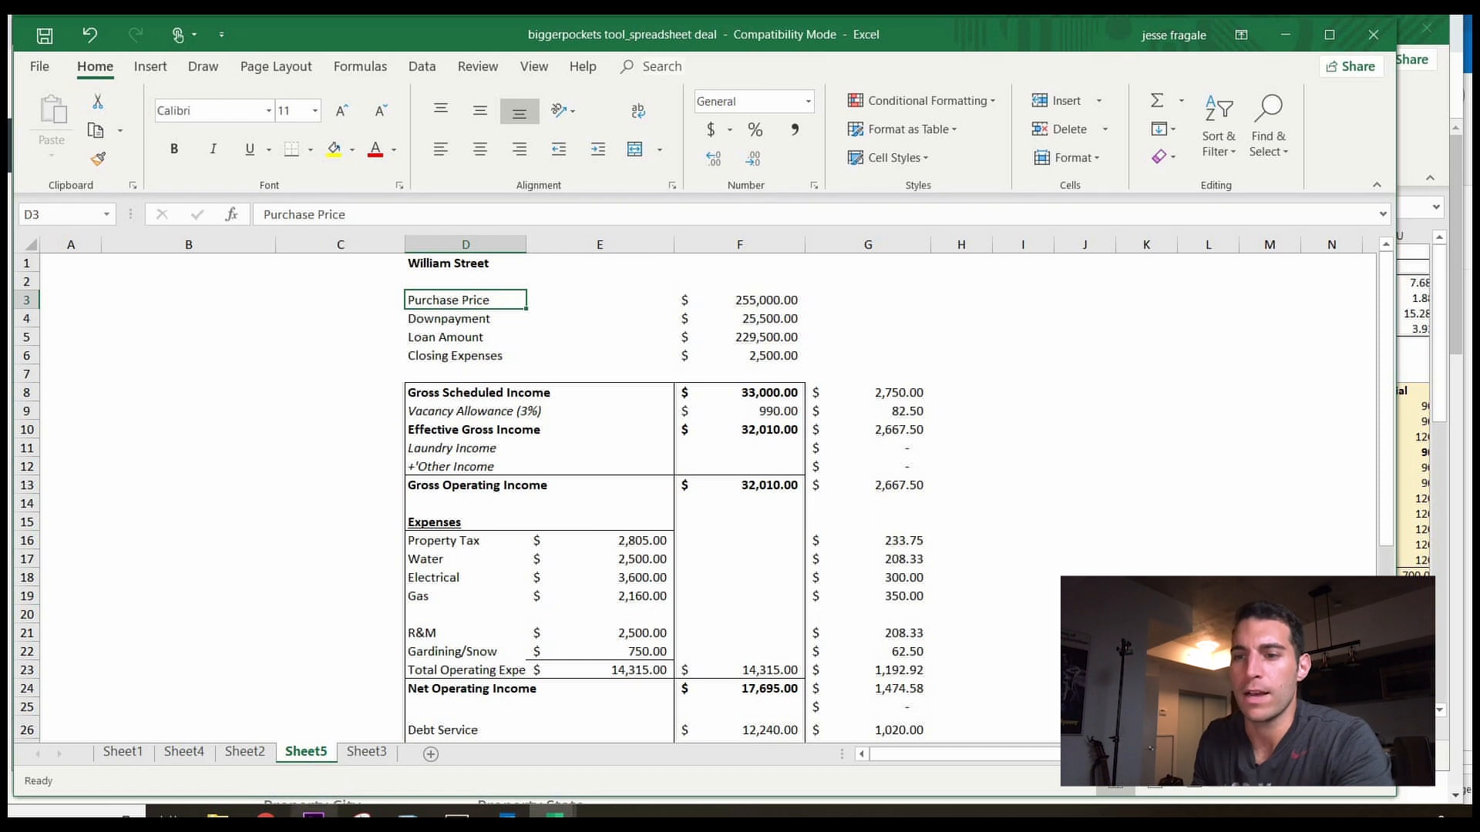
pyautogui.click(266, 814)
# Correct the misspelled end of the report title so it reads 'Property'.
pyautogui.scroll(-3, 363, 526)
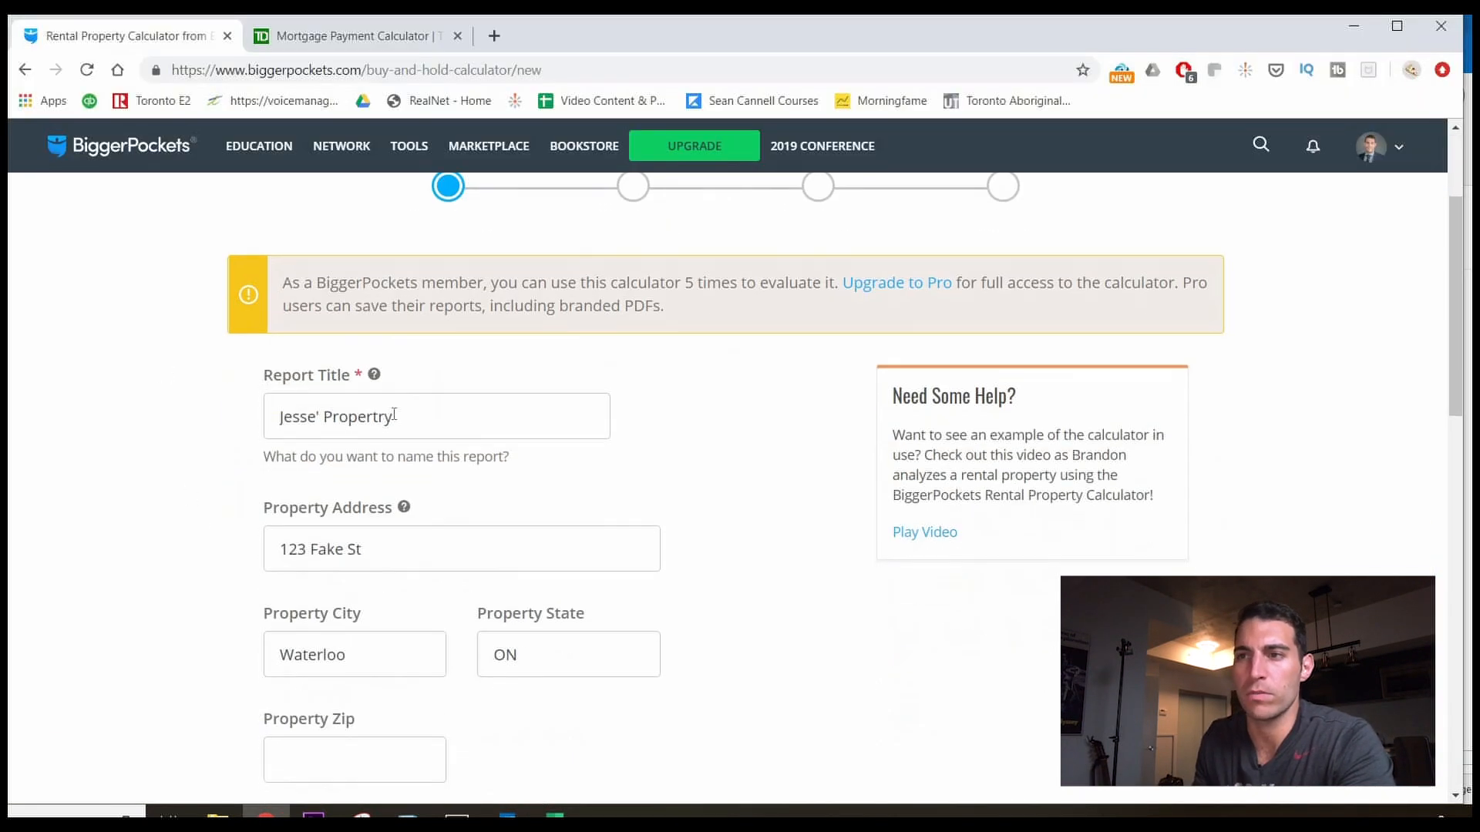
pyautogui.moveTo(334, 421); pyautogui.dragTo(467, 504)
pyautogui.write('roperty')
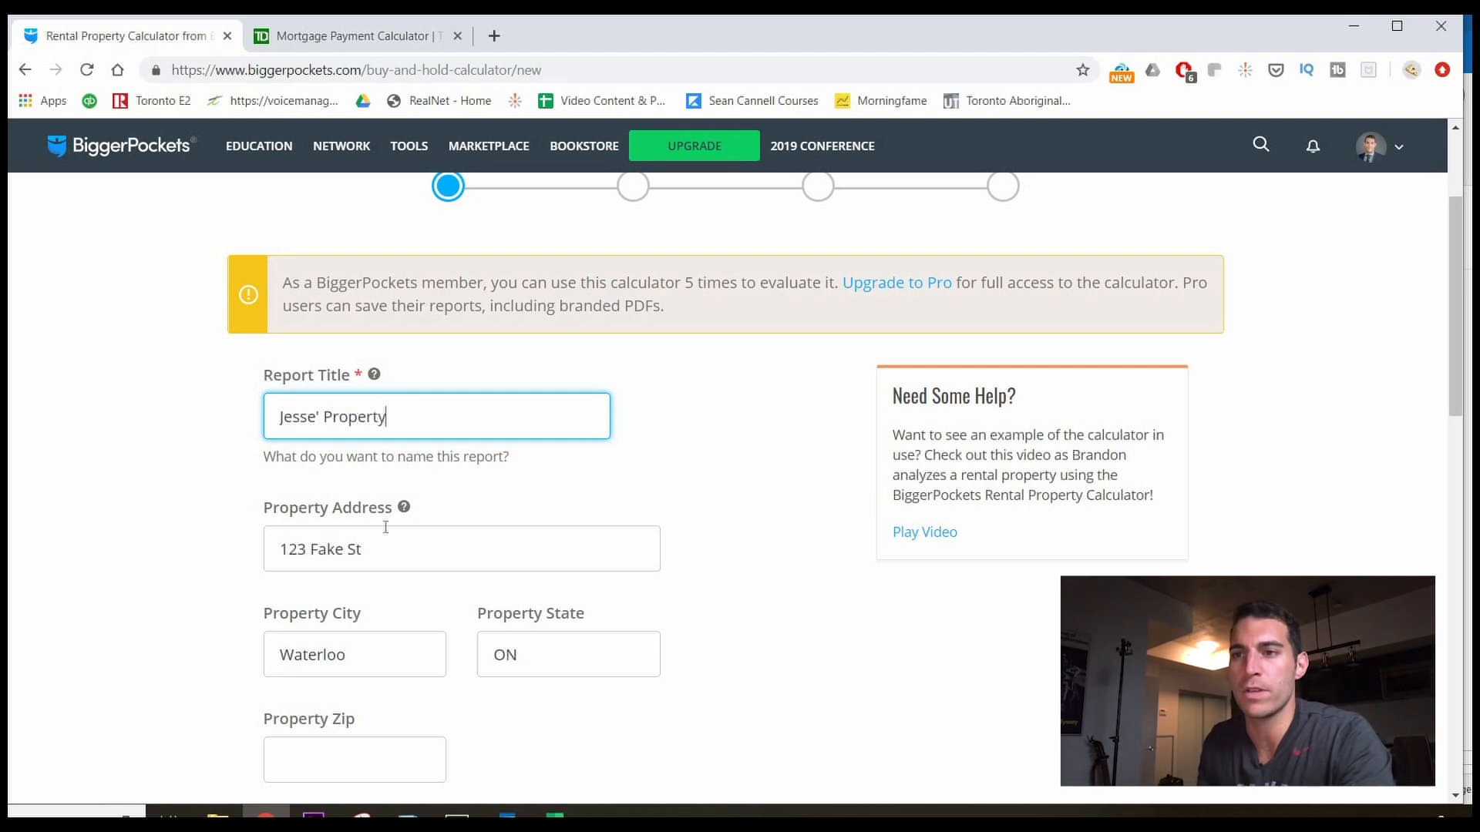
# Review the address fields, with Waterloo as the city and ON as the state.
pyautogui.click(581, 569)
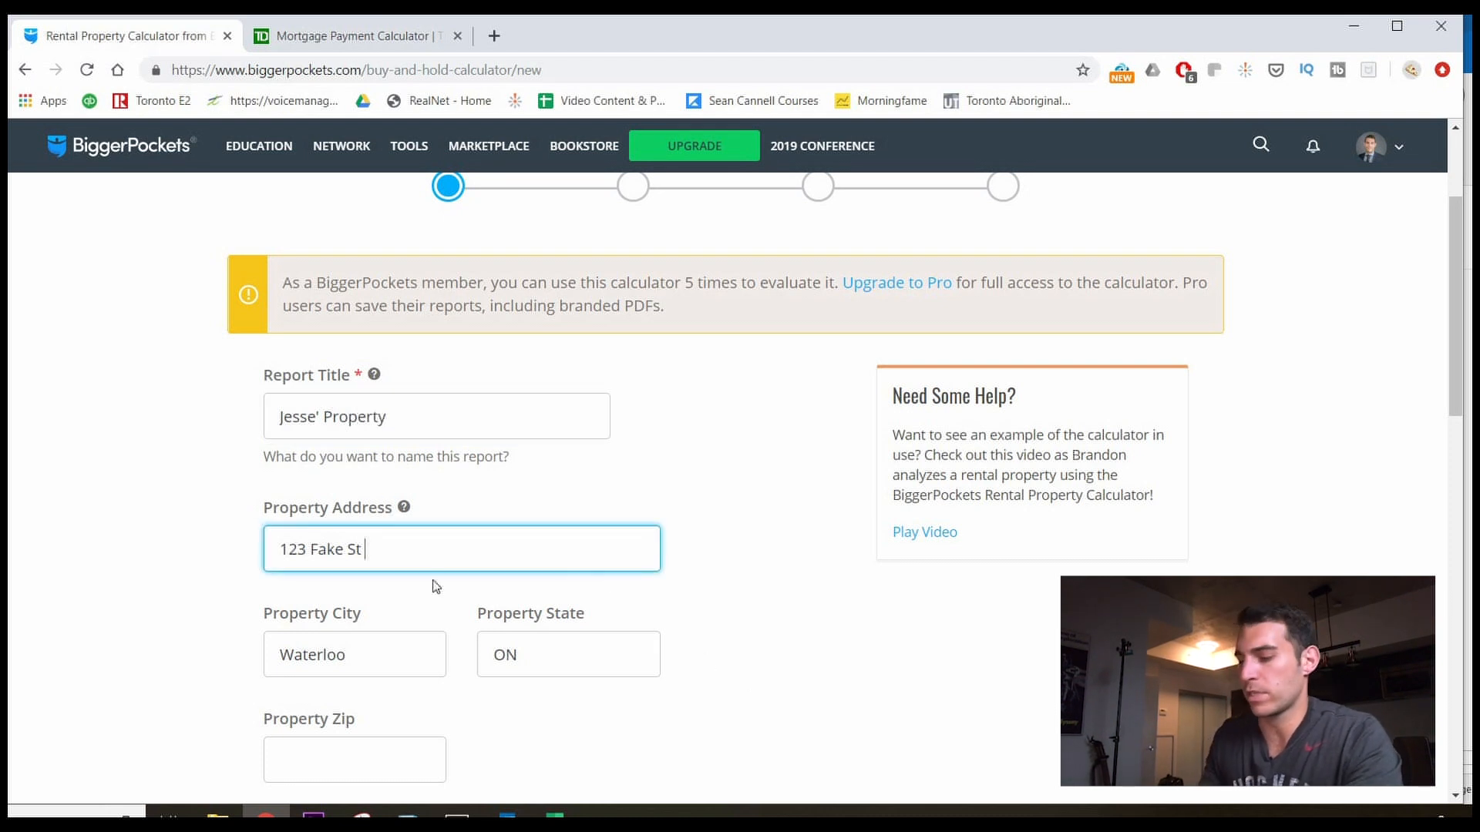
pyautogui.scroll(-2, 314, 512)
pyautogui.click(391, 494)
pyautogui.click(353, 579)
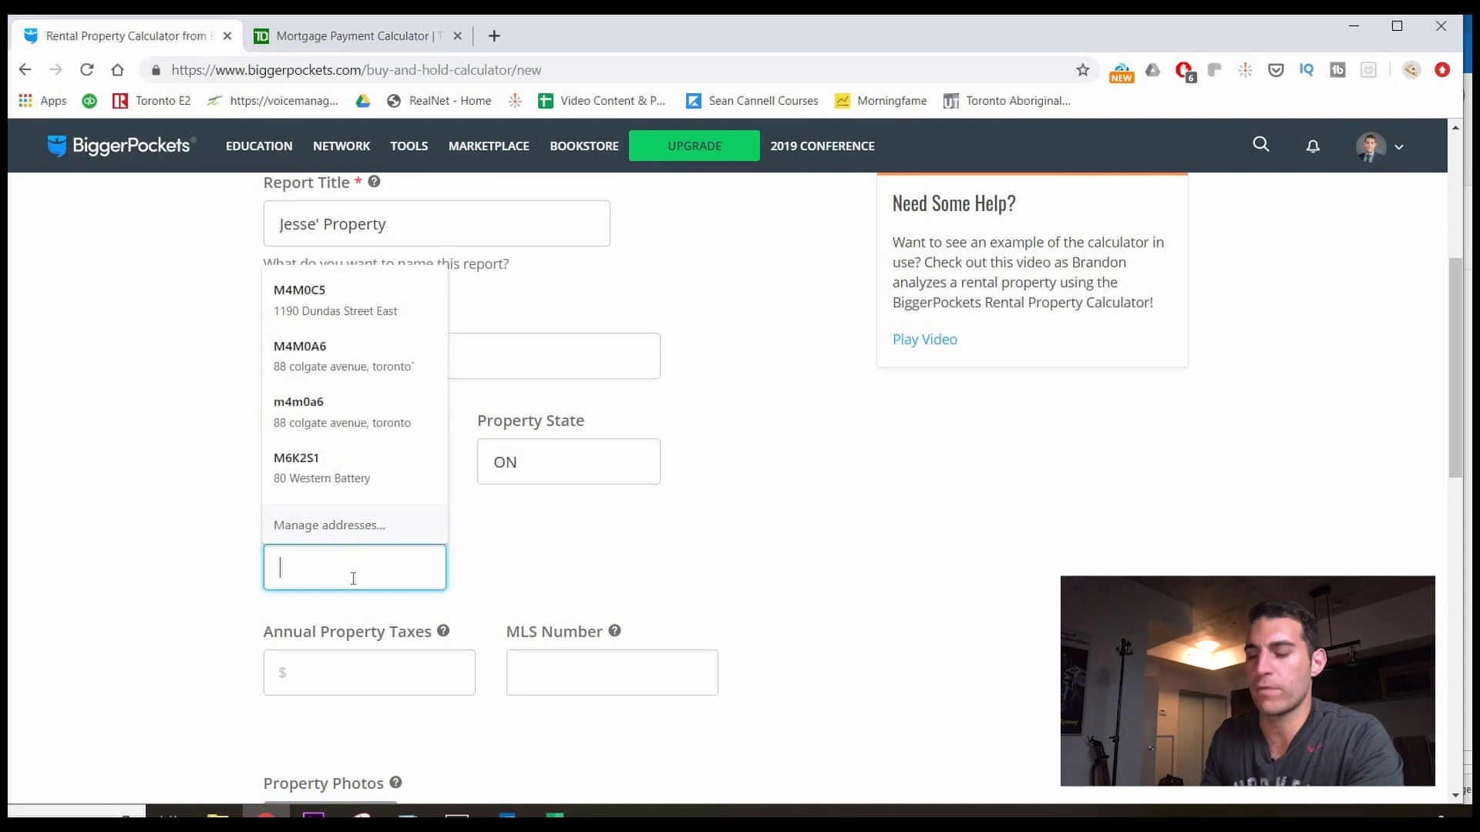
pyautogui.click(211, 413)
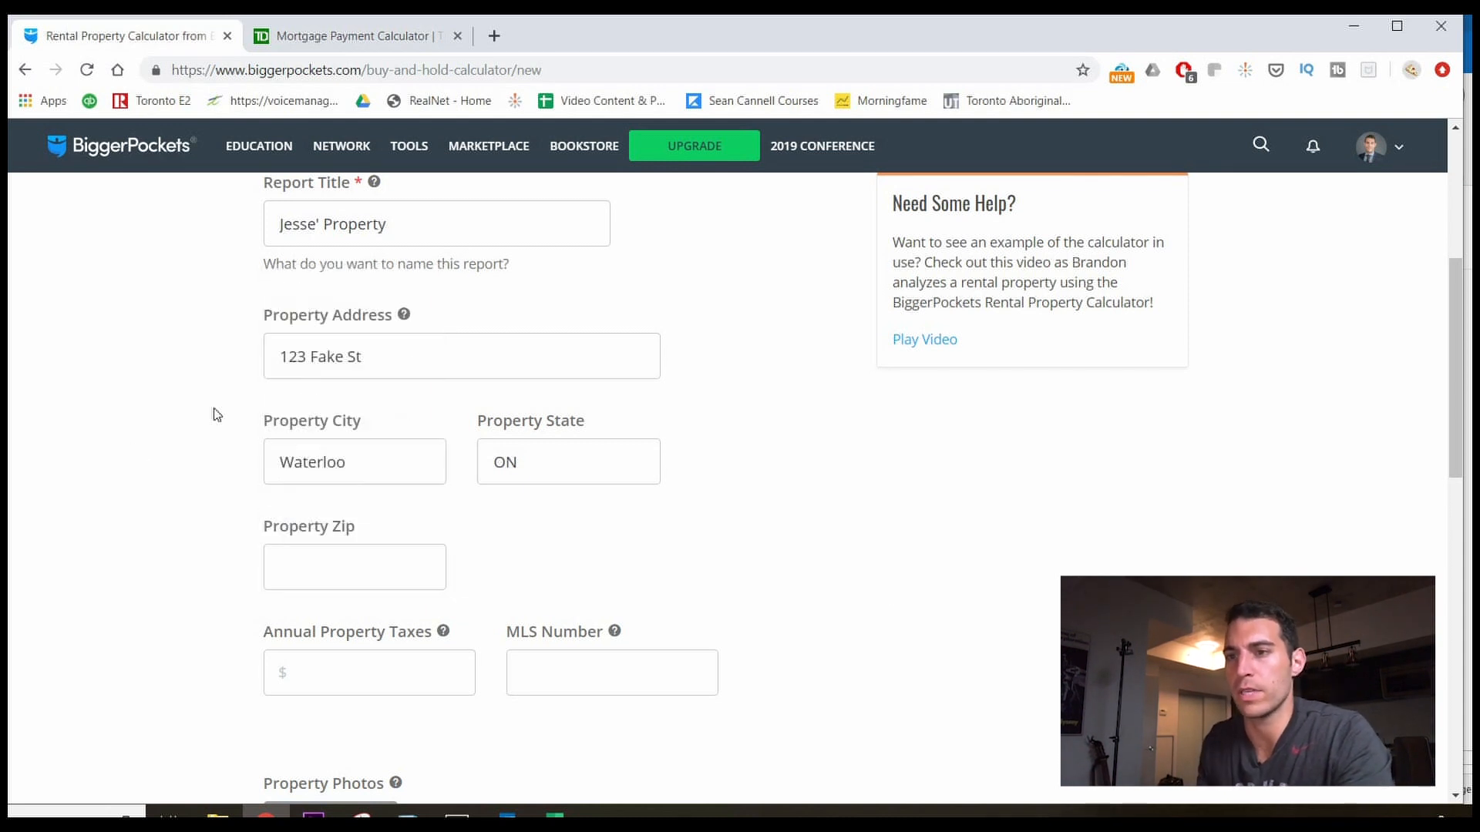
pyautogui.click(373, 466)
pyautogui.click(613, 468)
pyautogui.click(693, 522)
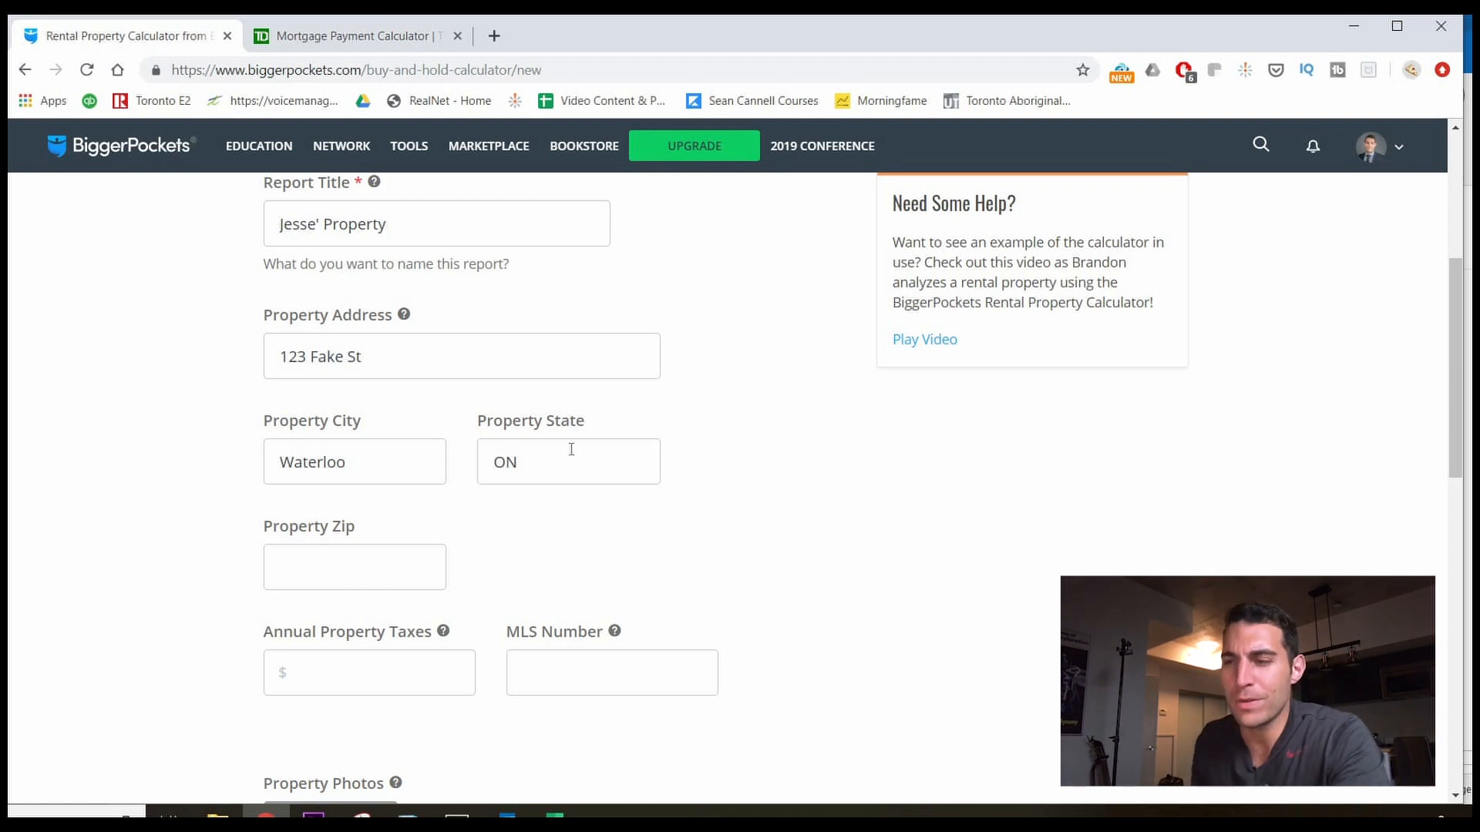
pyautogui.scroll(-1, 571, 565)
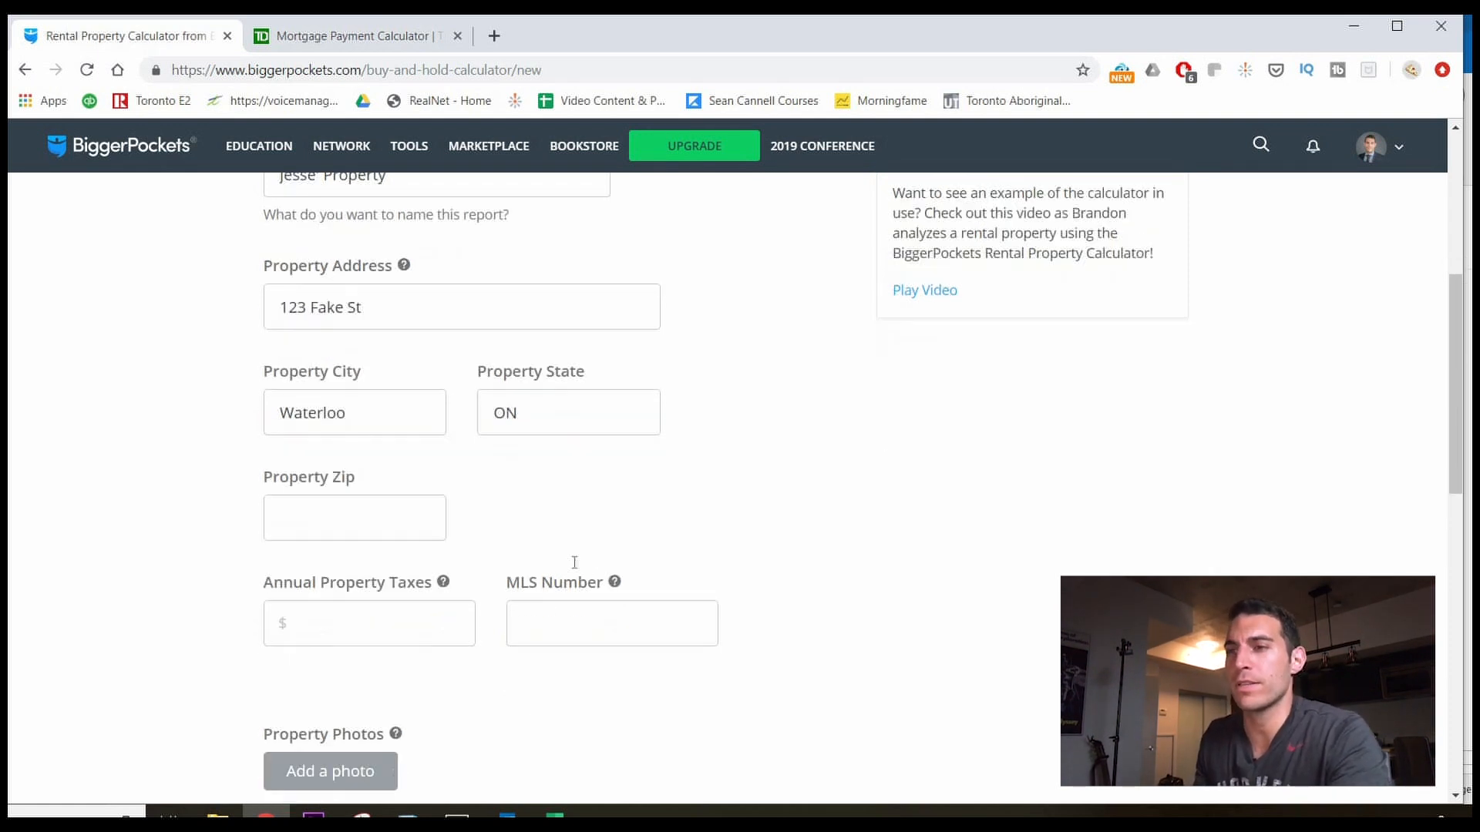
# Enter 2805 as annual property taxes, taken from the William Street spreadsheet.
pyautogui.click(386, 582)
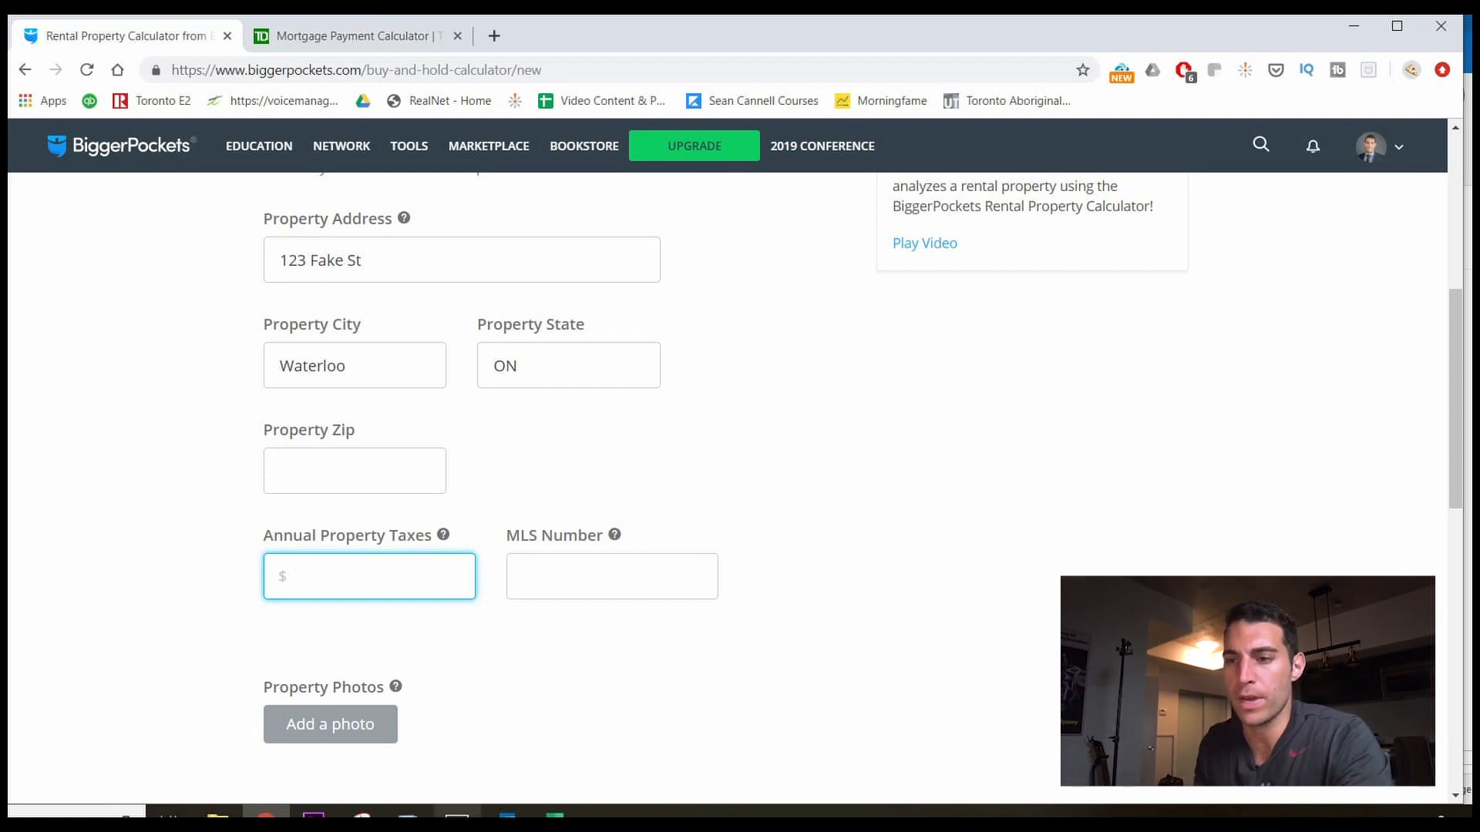
pyautogui.click(554, 814)
pyautogui.click(471, 751)
pyautogui.click(810, 558)
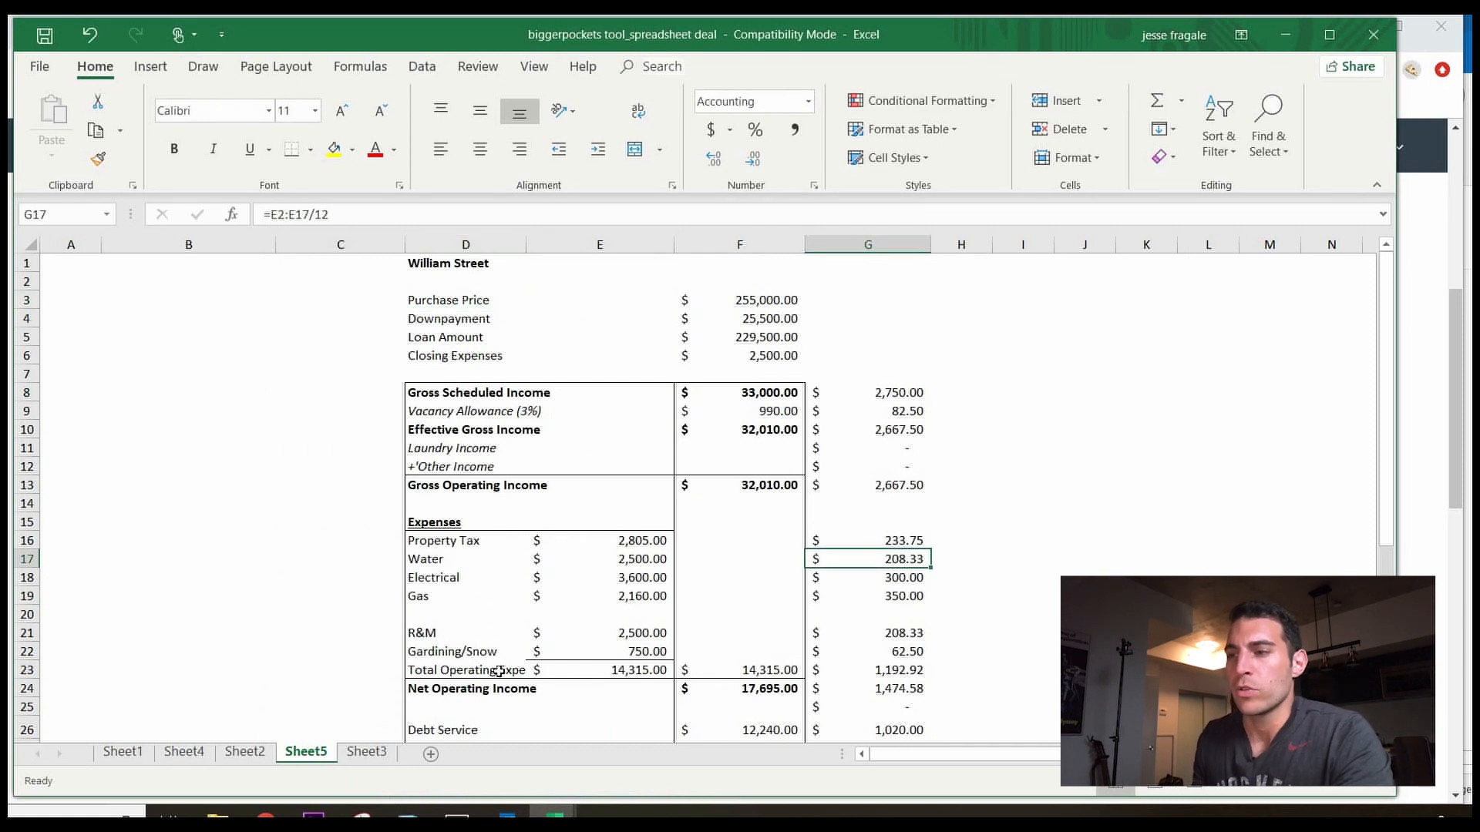
pyautogui.moveTo(433, 539); pyautogui.dragTo(609, 542)
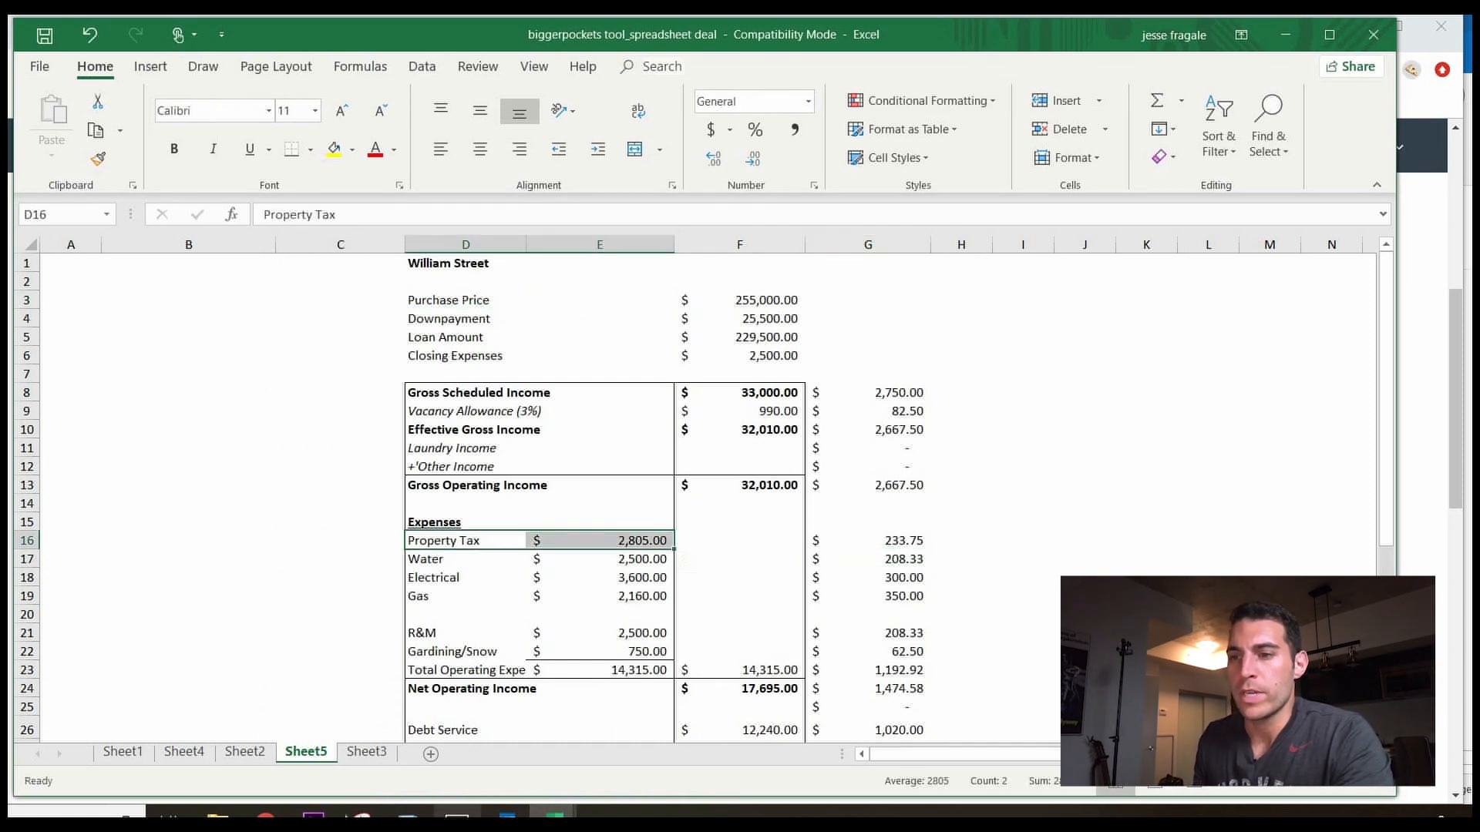
pyautogui.hotkey('alt', 'Tab')
pyautogui.write('2805')
pyautogui.click(668, 609)
pyautogui.scroll(-6, 668, 609)
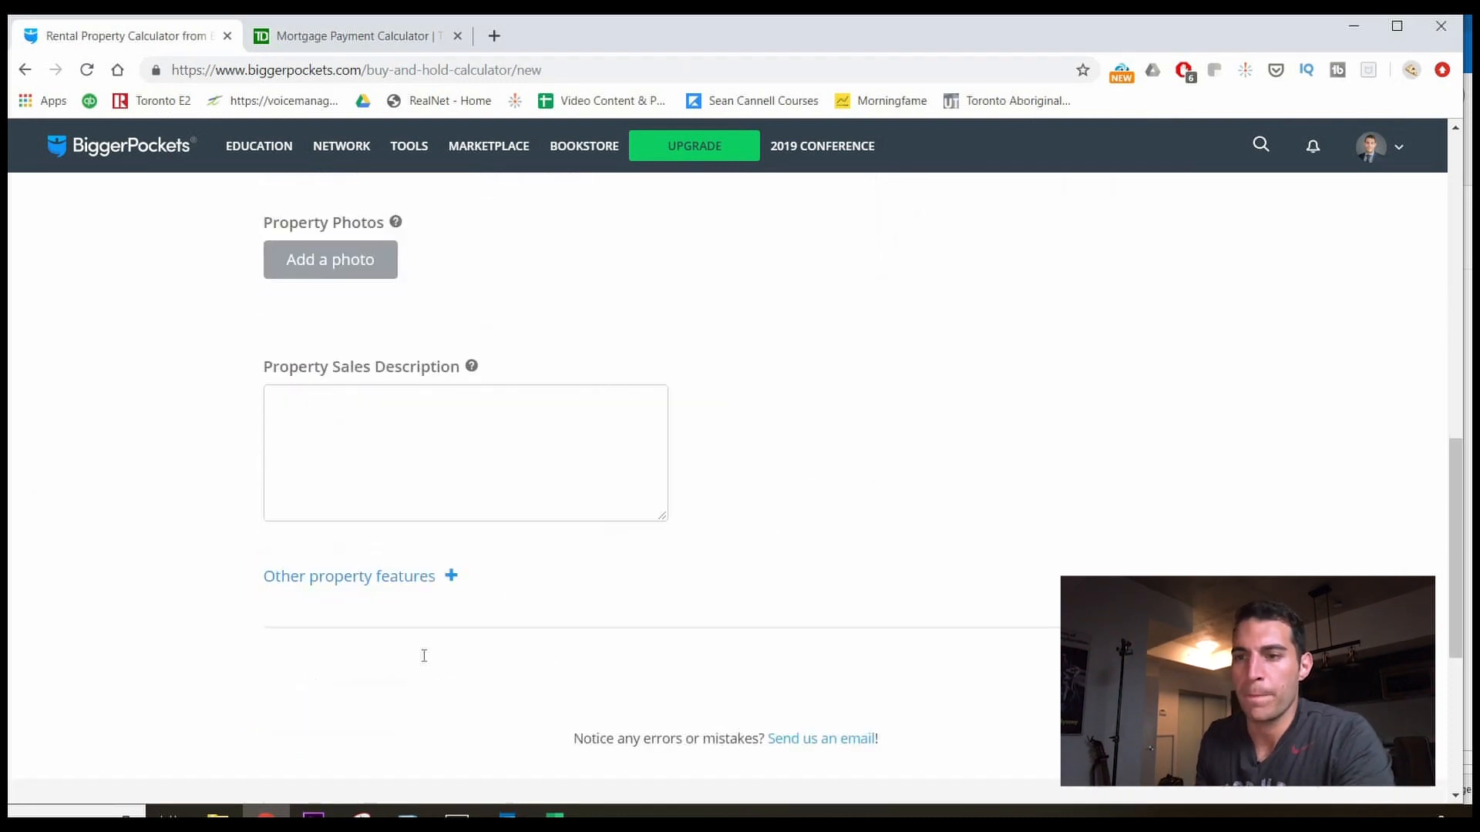
# Advance the calculator to the Purchase Info step.
pyautogui.scroll(2, 592, 503)
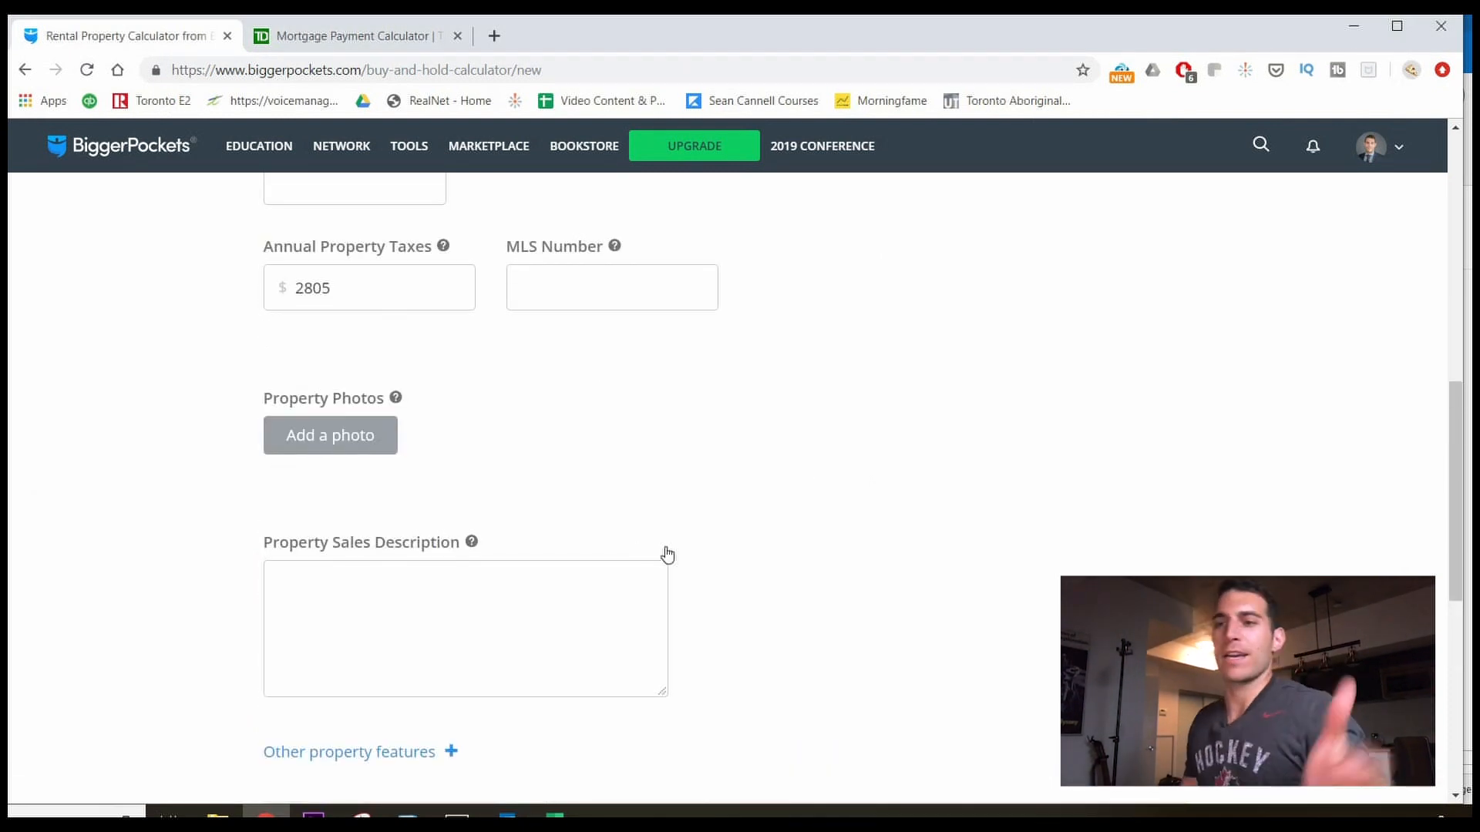
pyautogui.scroll(-3, 1137, 774)
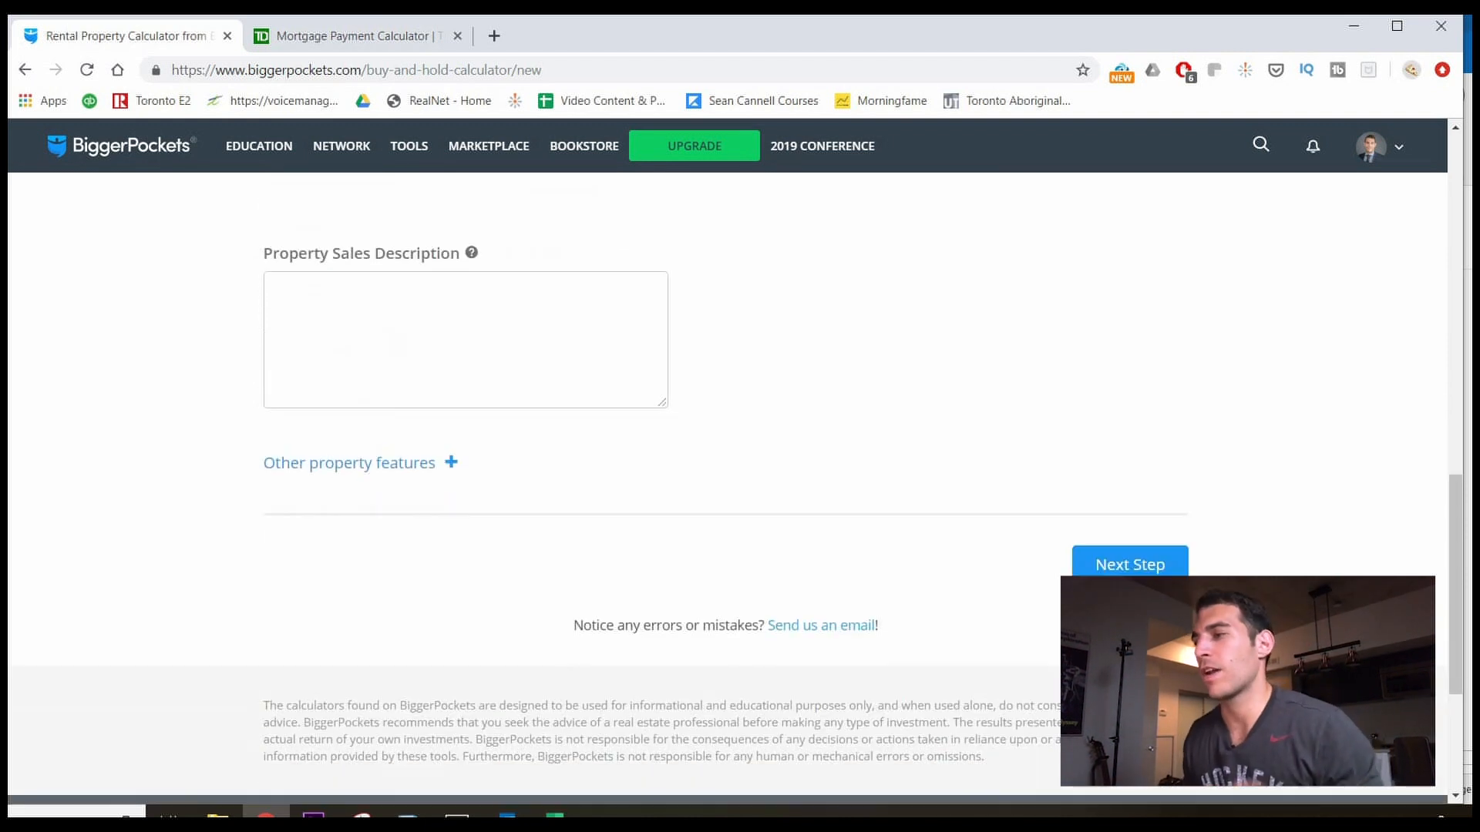
pyautogui.click(1130, 565)
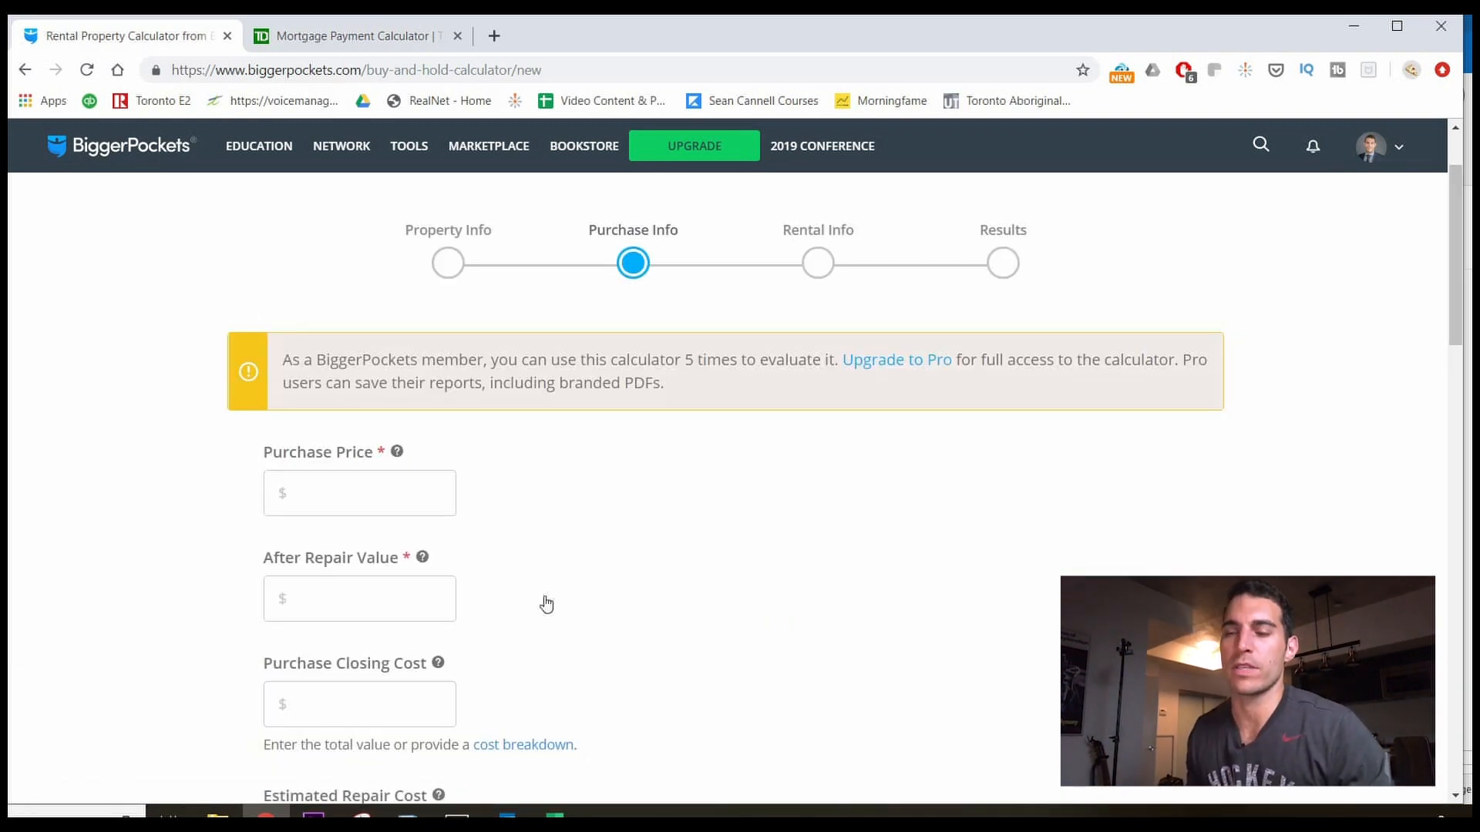
pyautogui.scroll(-2, 546, 604)
pyautogui.scroll(3, 548, 617)
pyautogui.scroll(-1, 550, 619)
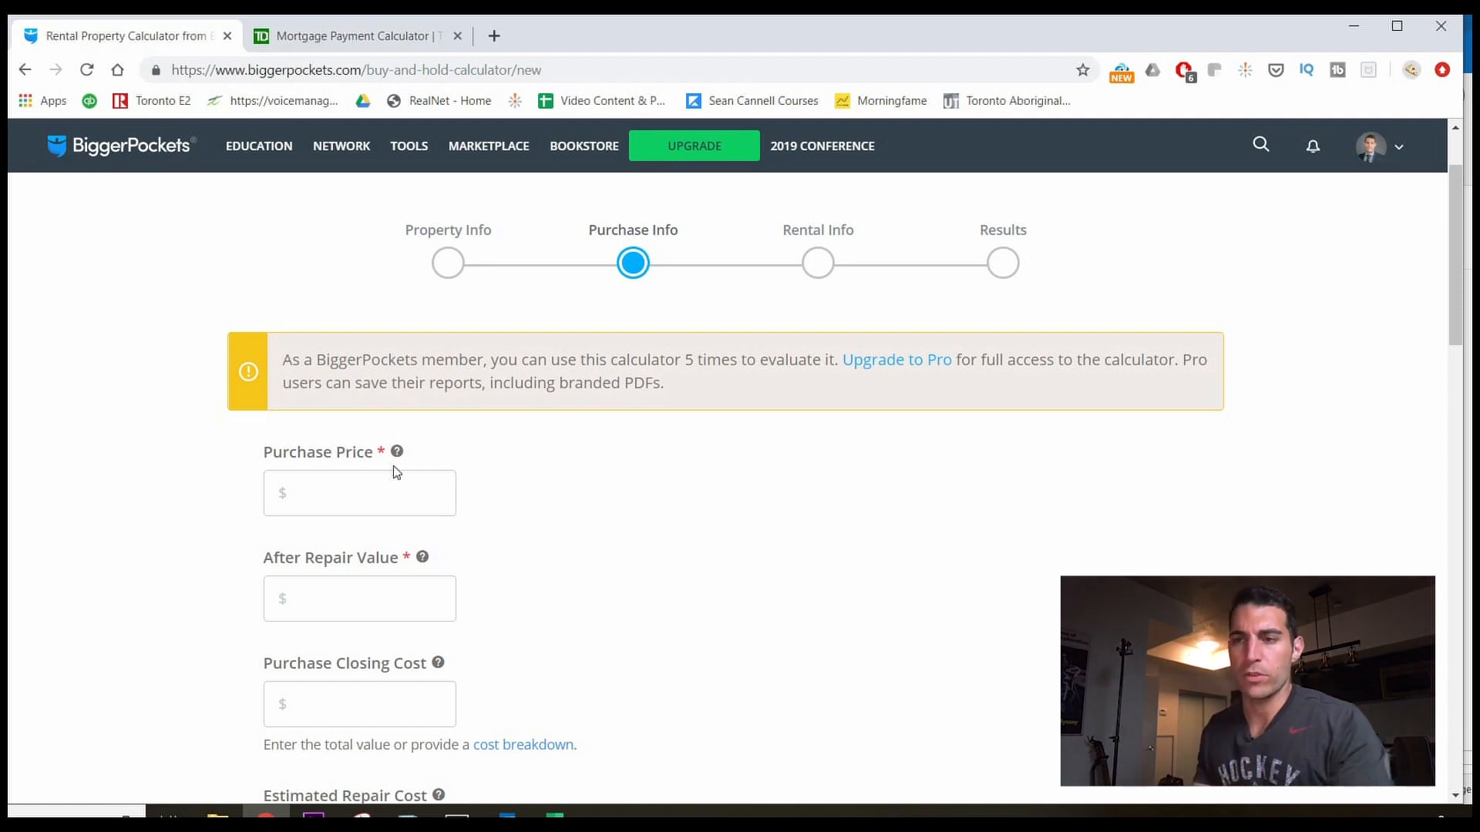
# Enter 255000 as both the purchase price and the after repair value.
pyautogui.click(337, 505)
pyautogui.write('255000')
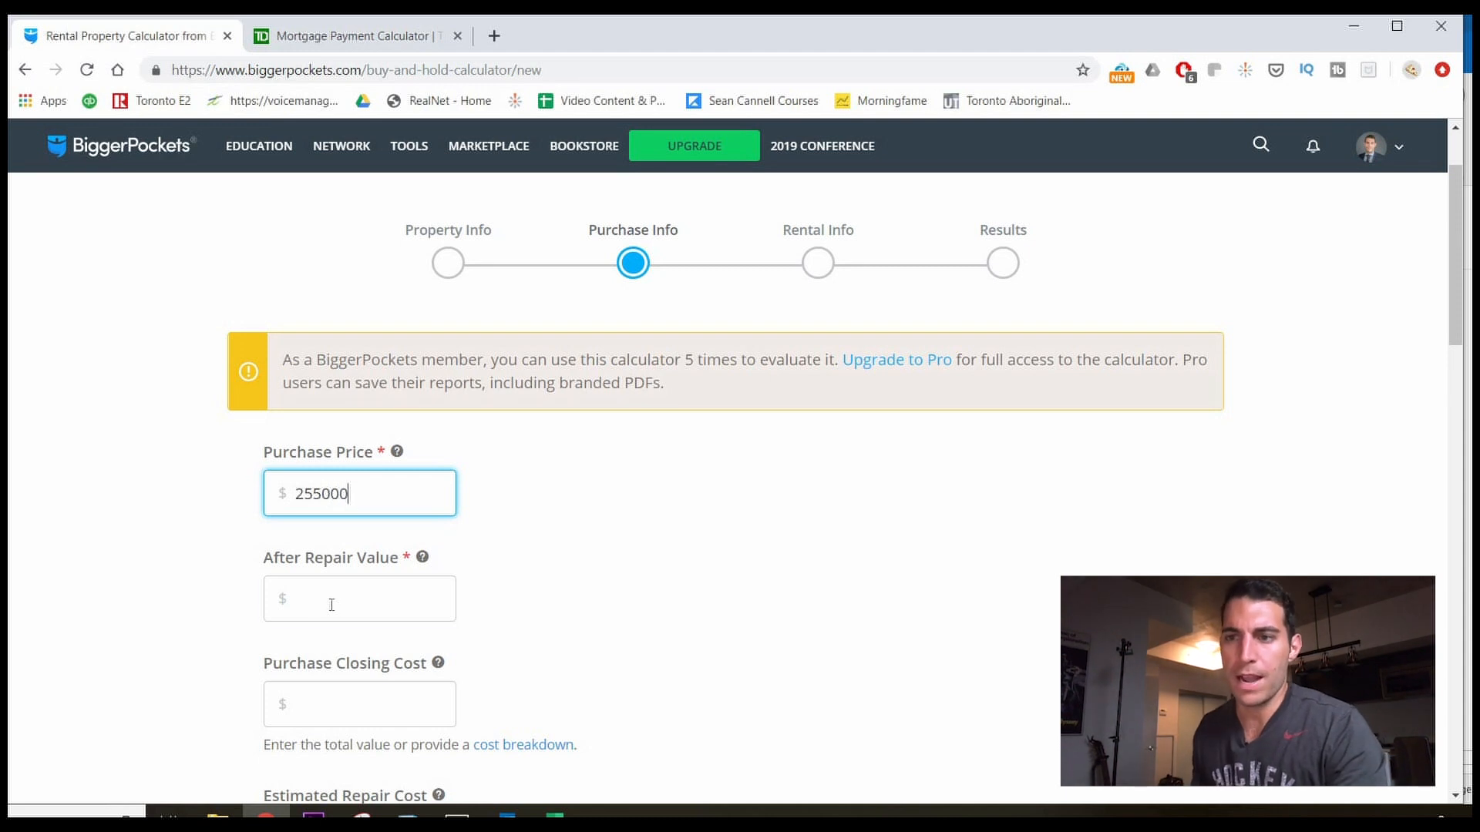
pyautogui.click(332, 605)
pyautogui.write('255000')
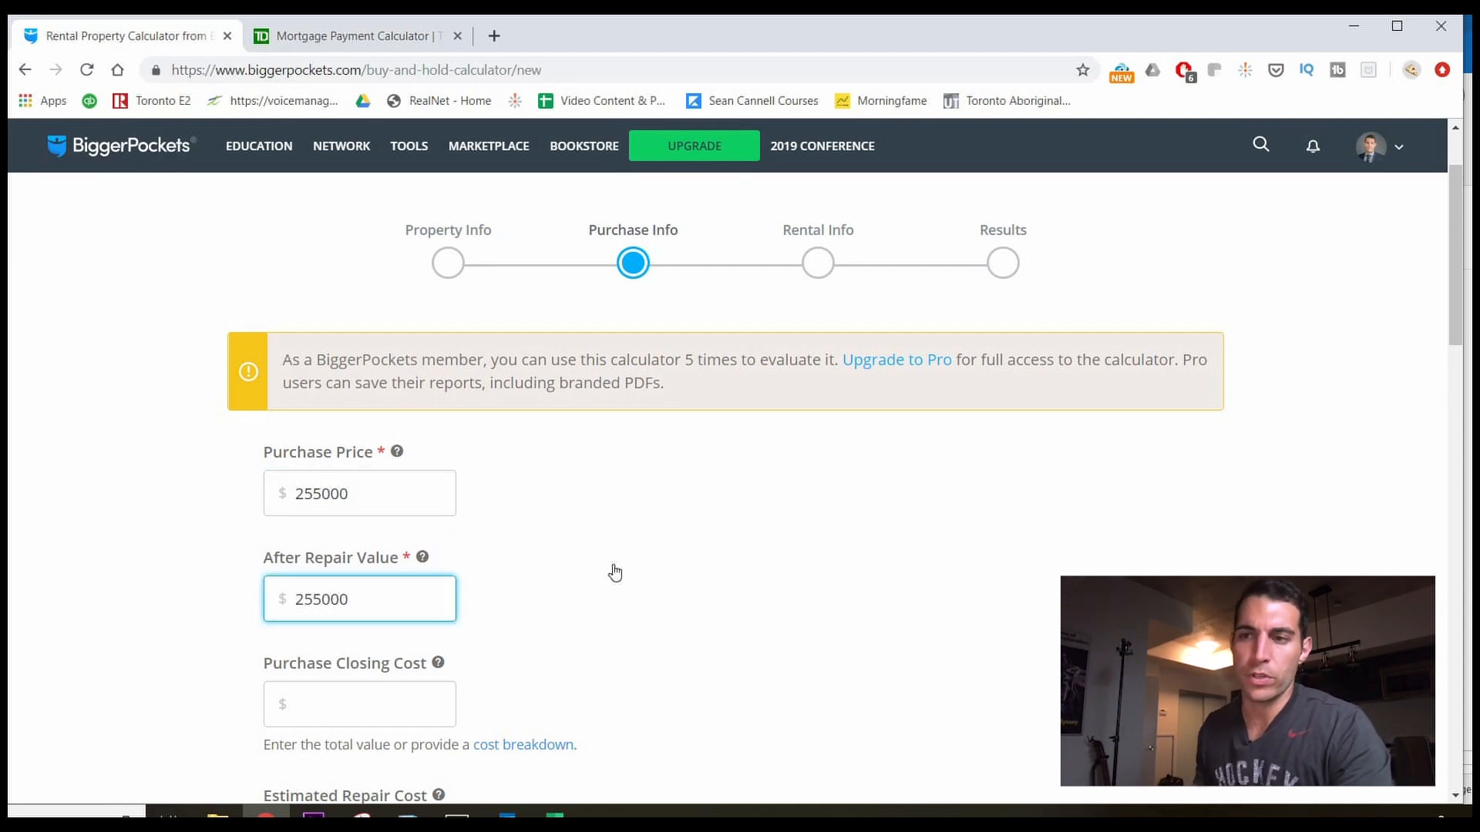
pyautogui.hotkey('ctrl', 'a')
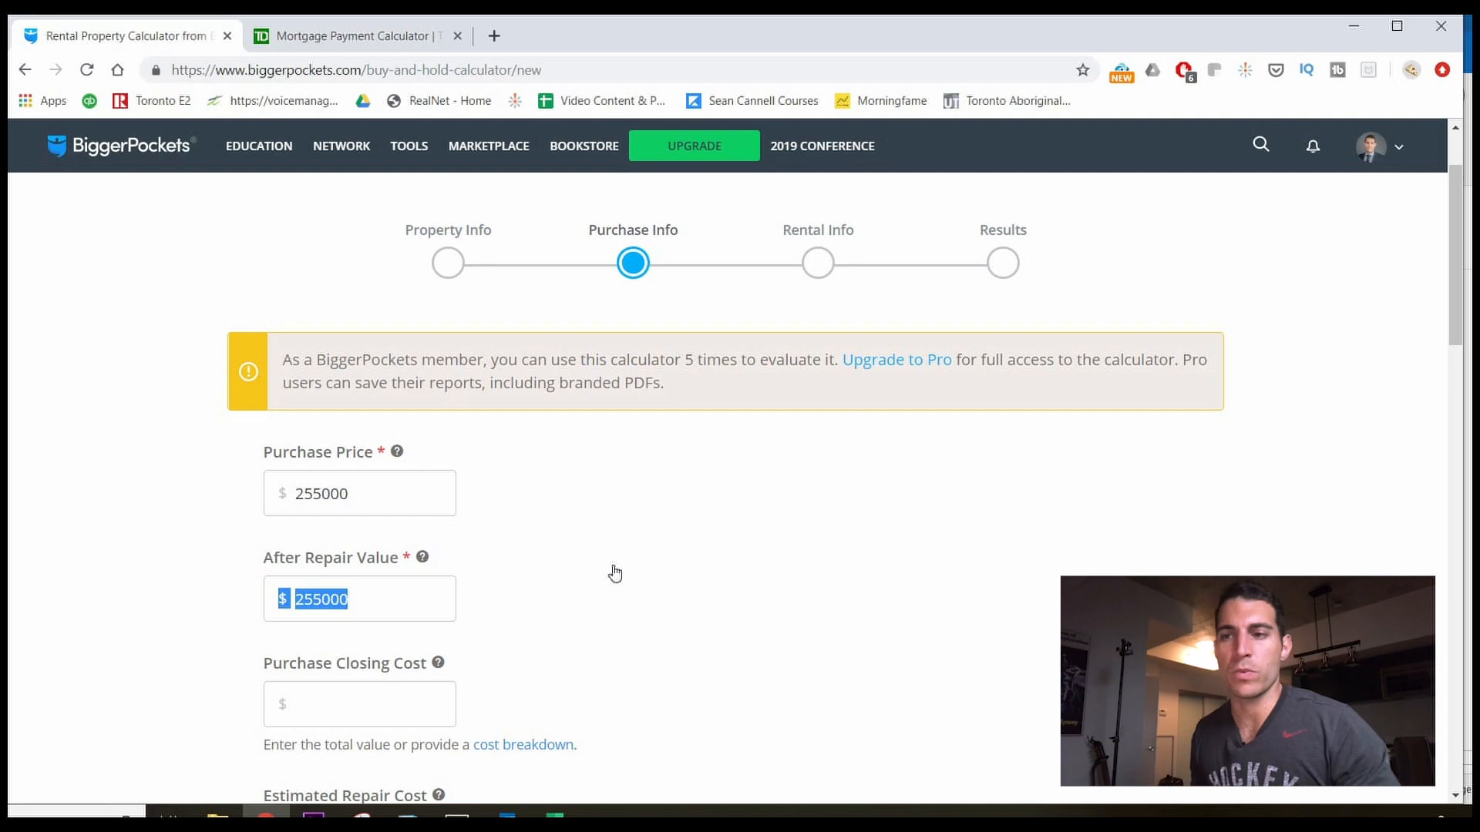
pyautogui.click(614, 574)
pyautogui.scroll(-1, 602, 590)
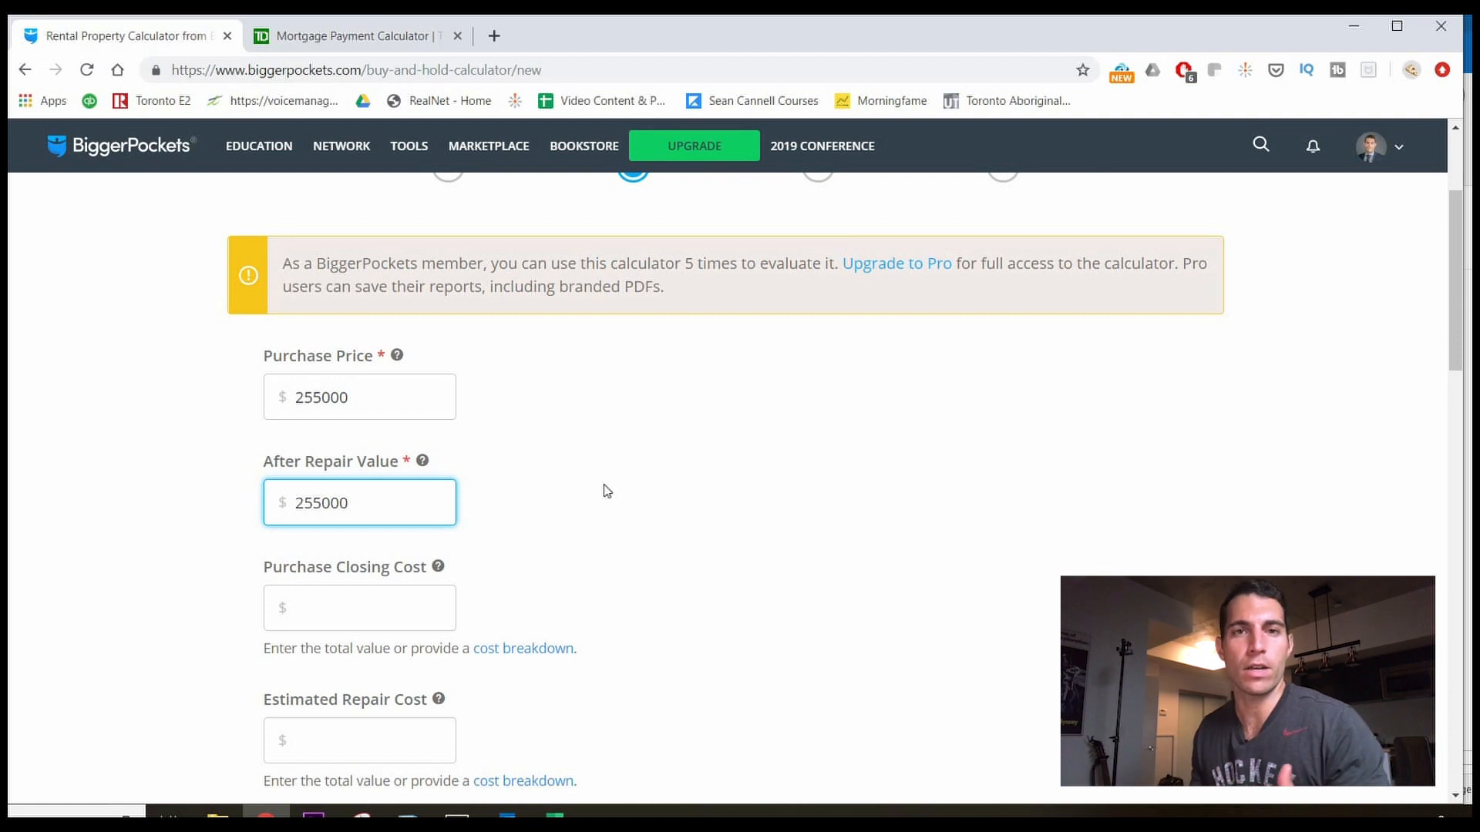
pyautogui.scroll(-2, 594, 511)
pyautogui.scroll(-3, 479, 602)
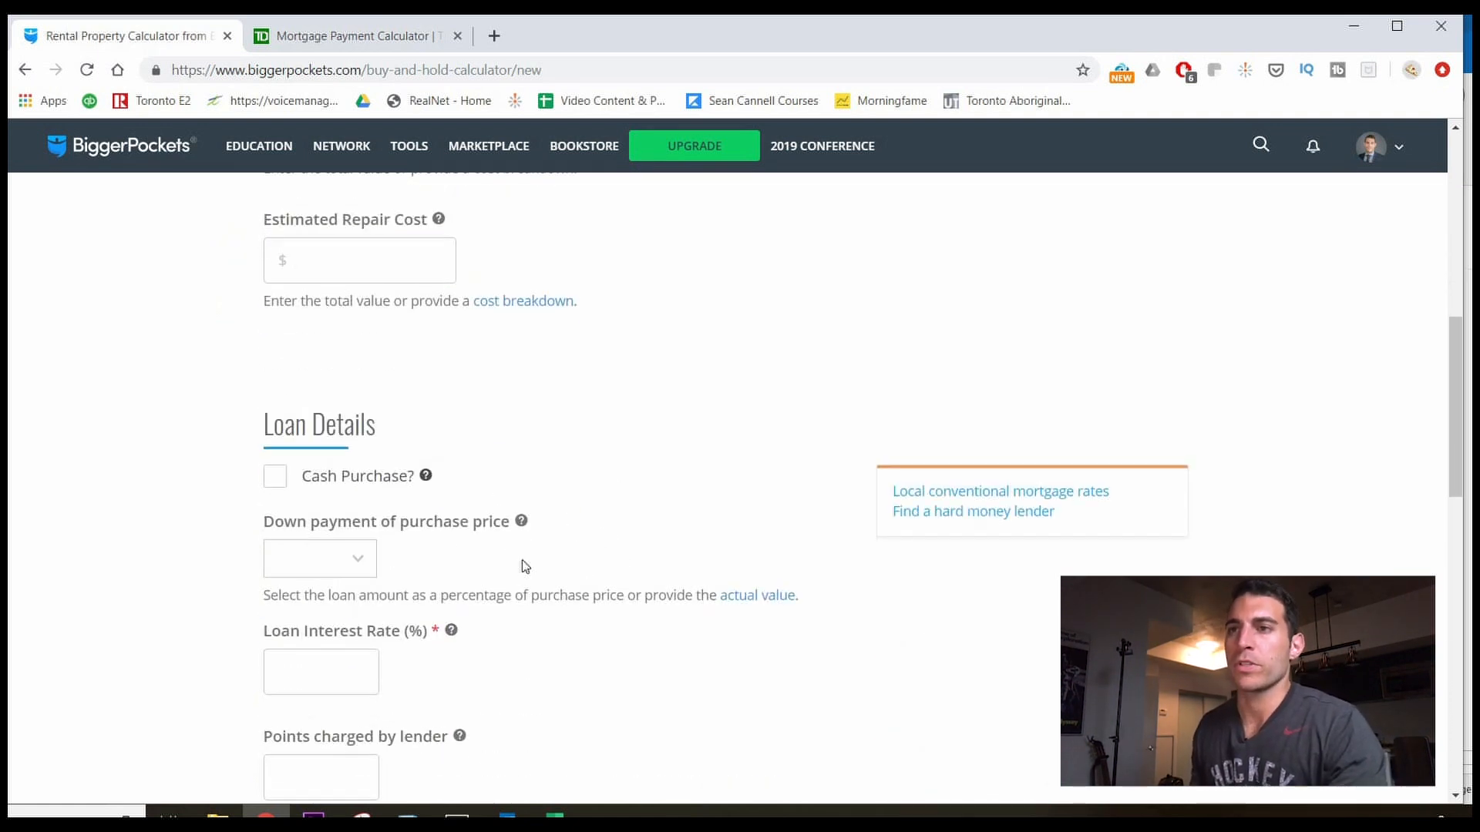
# Choose a 10% down payment in the Loan Details dropdown.
pyautogui.scroll(5, 478, 423)
pyautogui.scroll(-2, 378, 580)
pyautogui.scroll(-2, 377, 579)
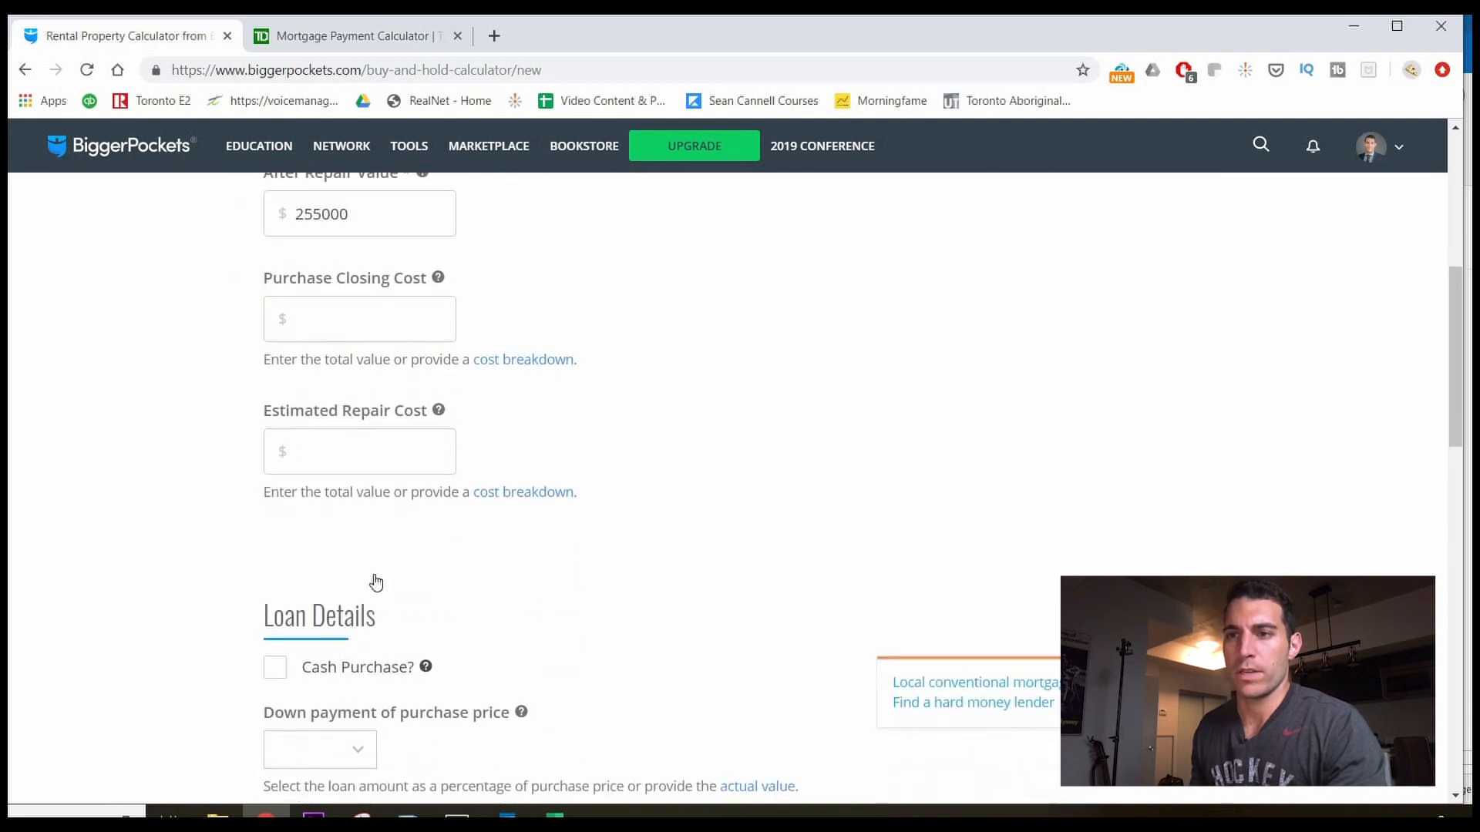
pyautogui.scroll(-2, 376, 581)
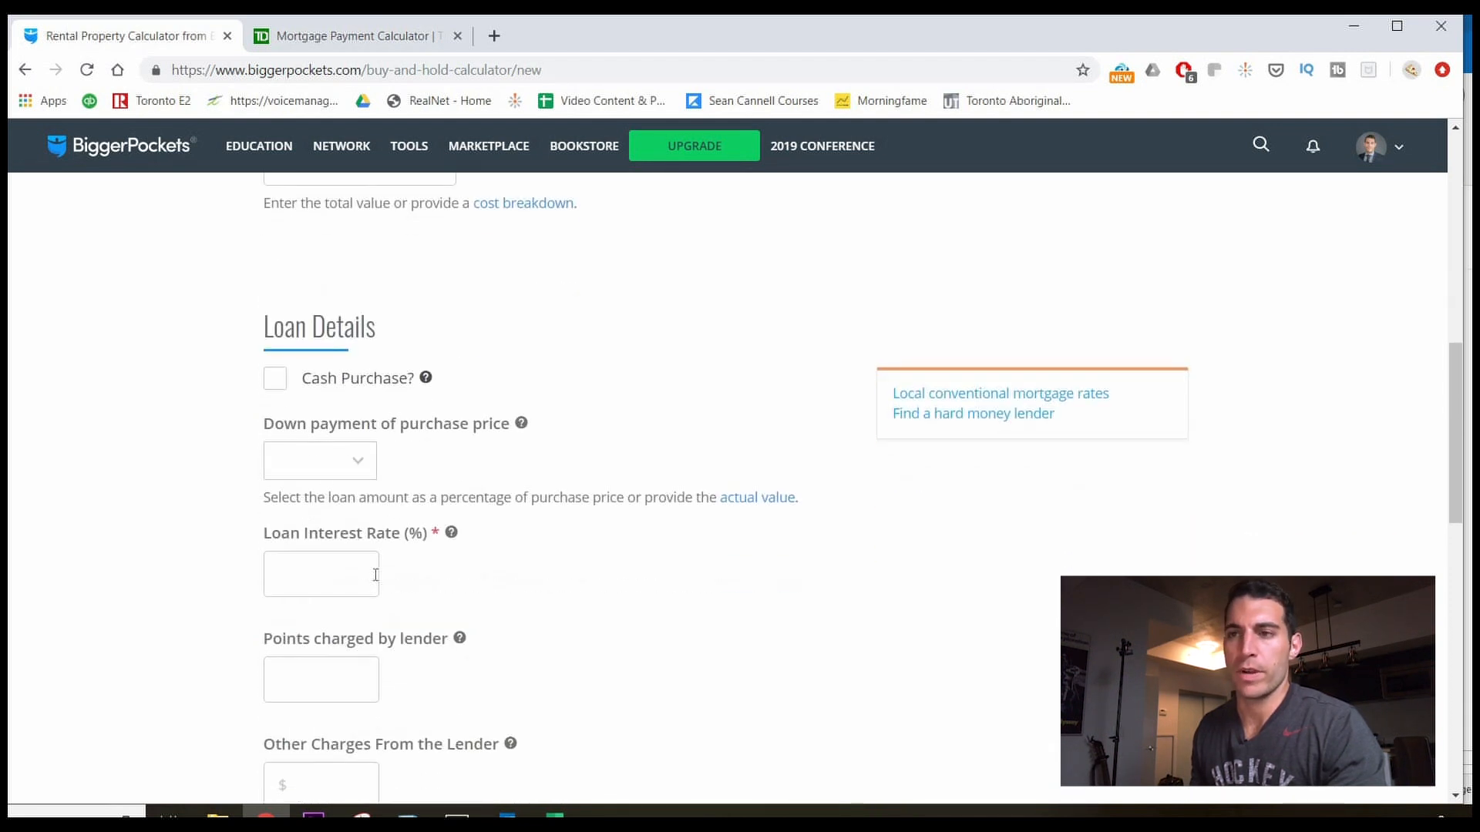
pyautogui.scroll(-1, 376, 575)
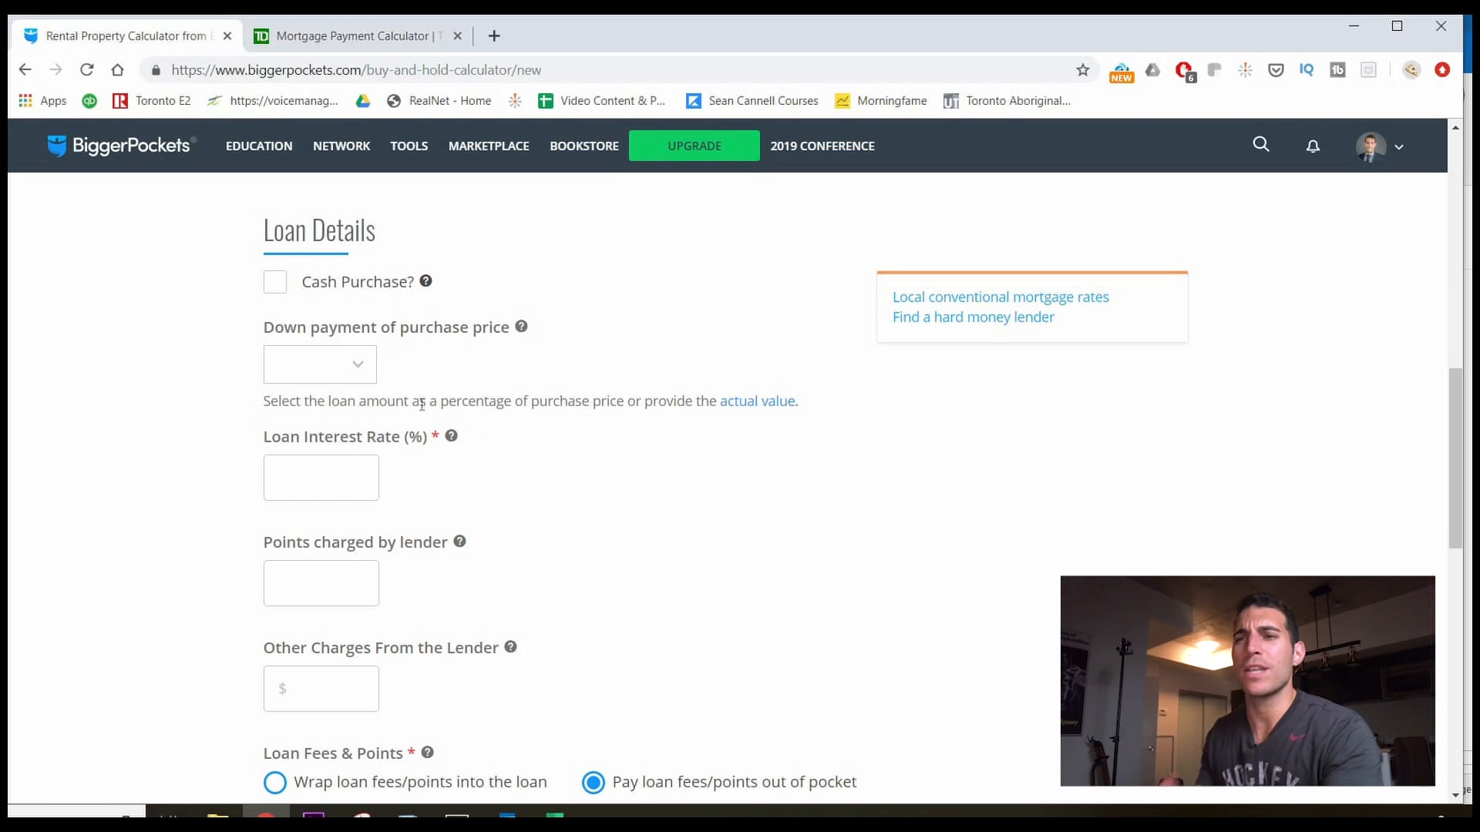
pyautogui.click(325, 377)
pyautogui.click(316, 595)
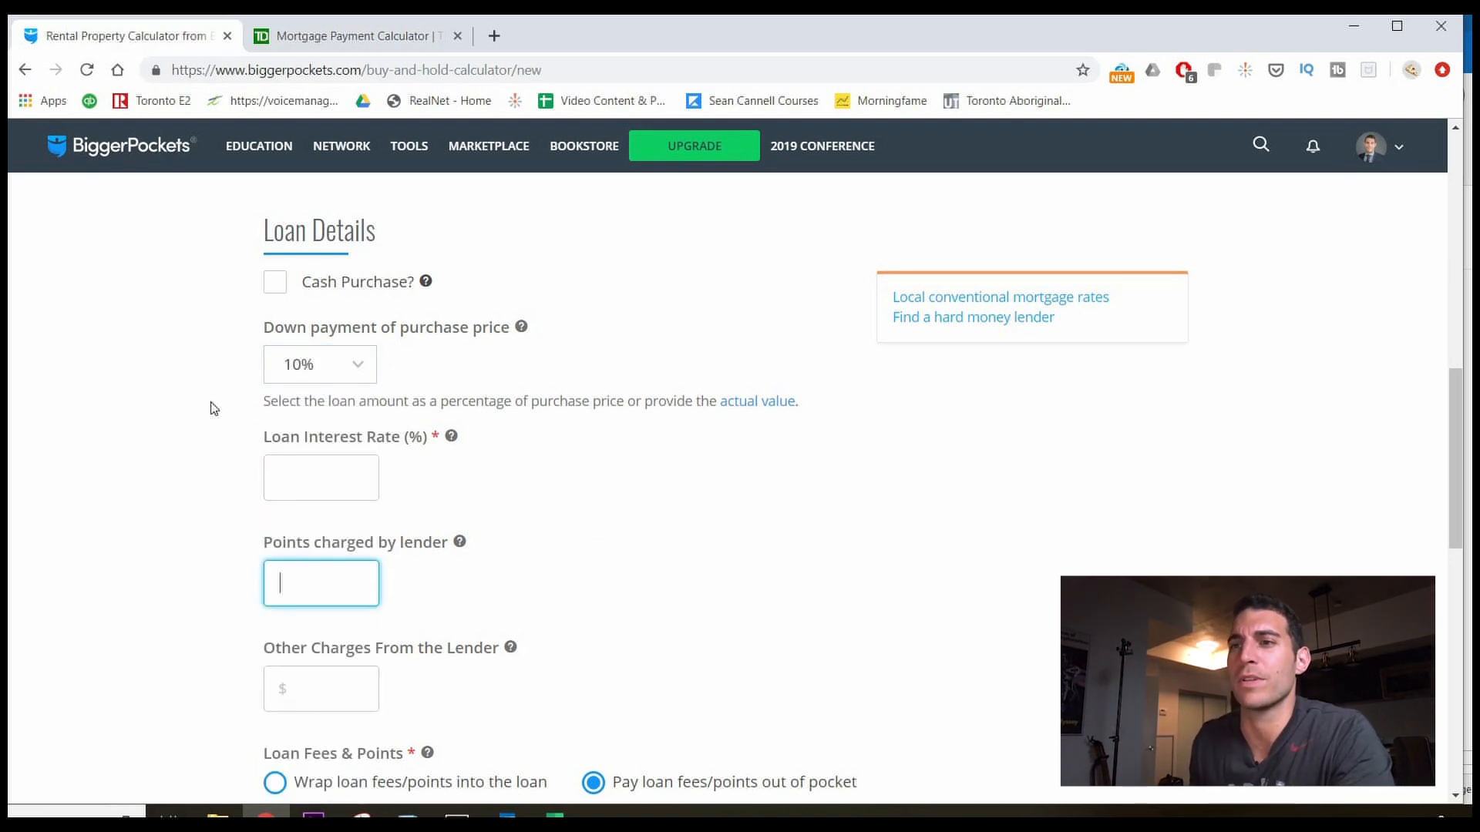
# Set the loan interest rate to 3.940%, leaving lender points blank.
pyautogui.click(212, 403)
pyautogui.click(321, 477)
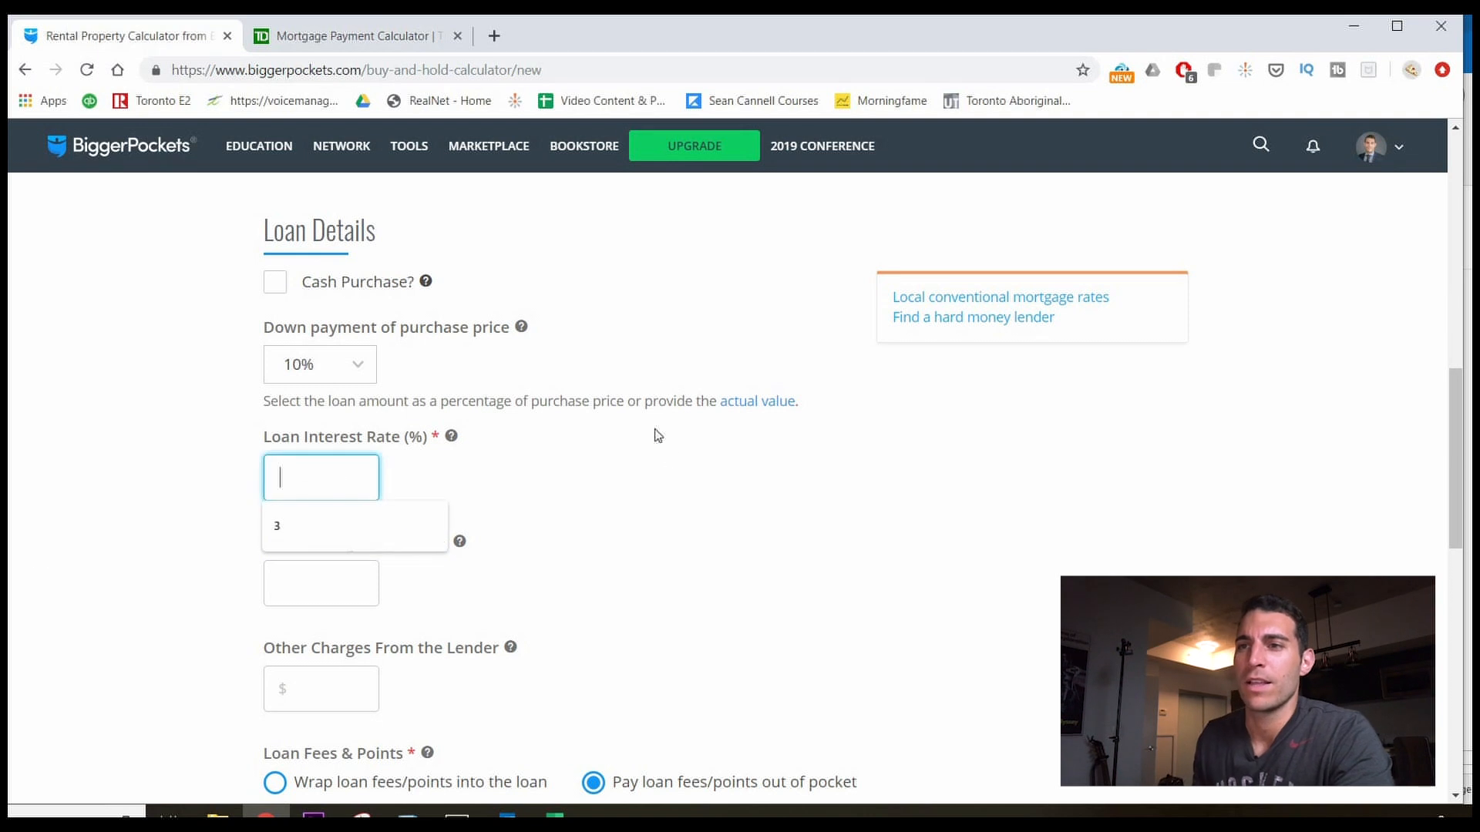
pyautogui.click(436, 467)
pyautogui.click(353, 474)
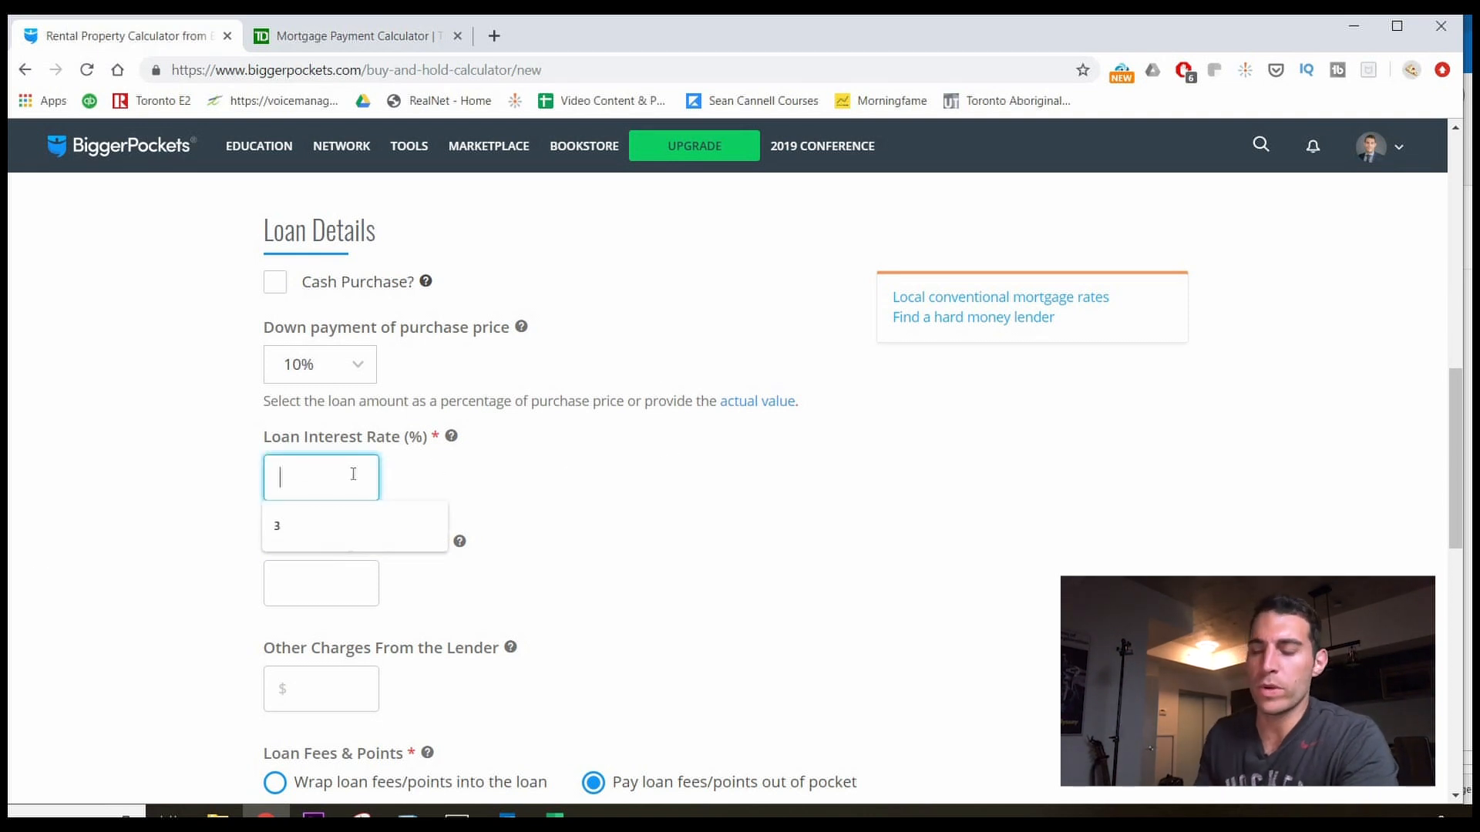
pyautogui.write('3.9')
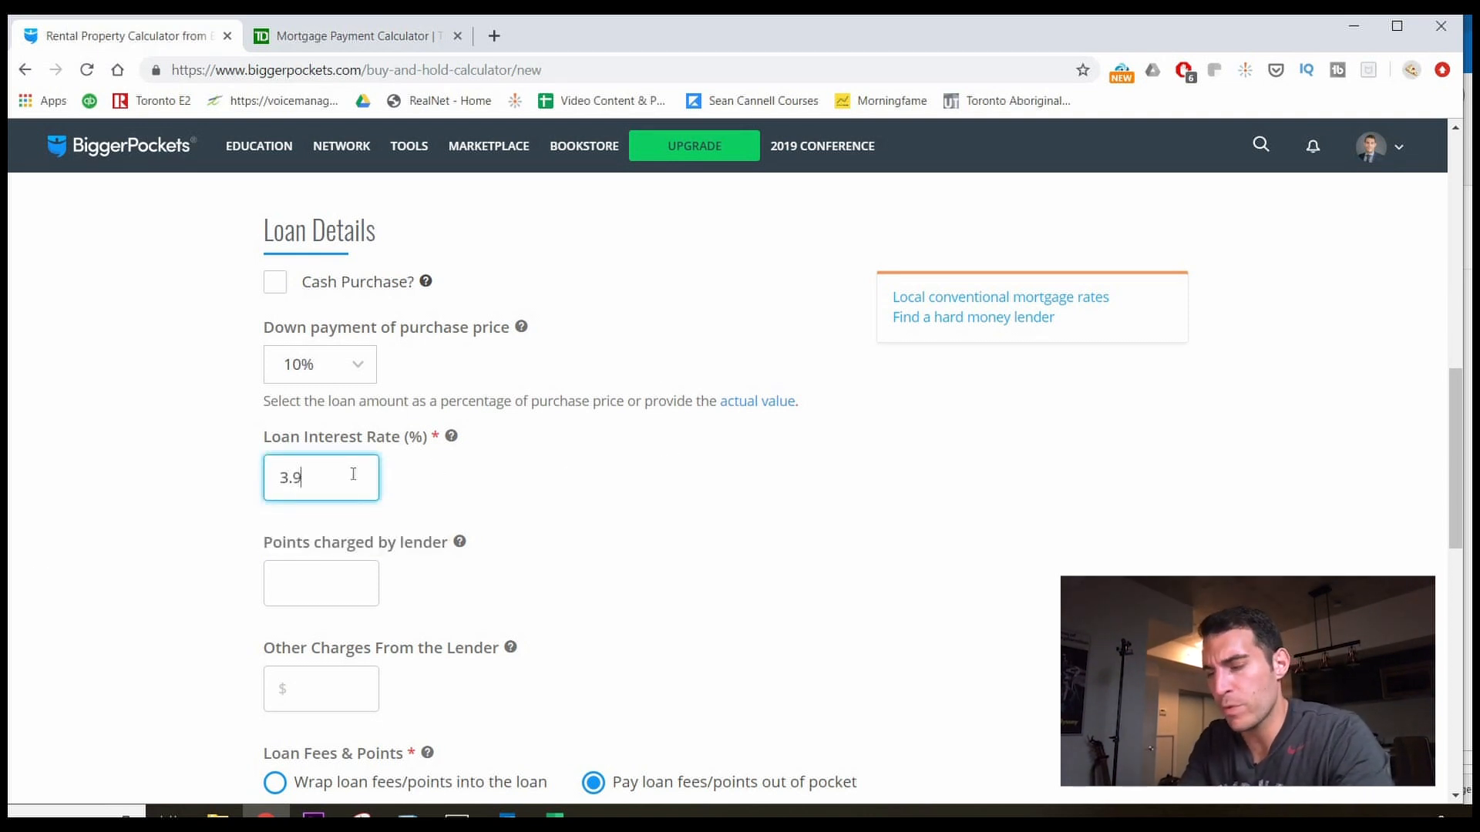
pyautogui.press('Tab')
pyautogui.click(591, 529)
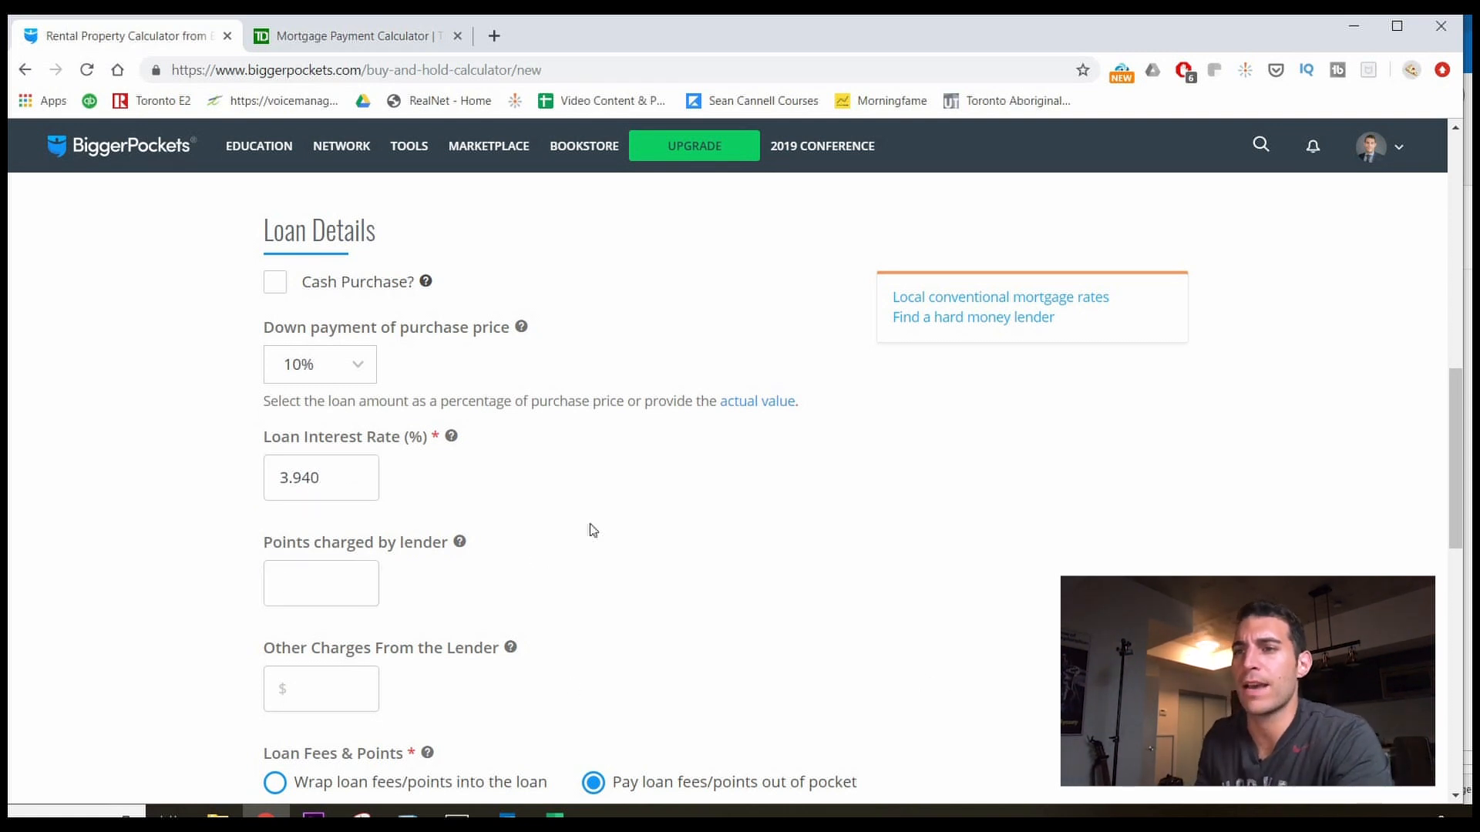
pyautogui.scroll(-2, 592, 531)
pyautogui.scroll(3, 592, 533)
pyautogui.scroll(-5, 562, 535)
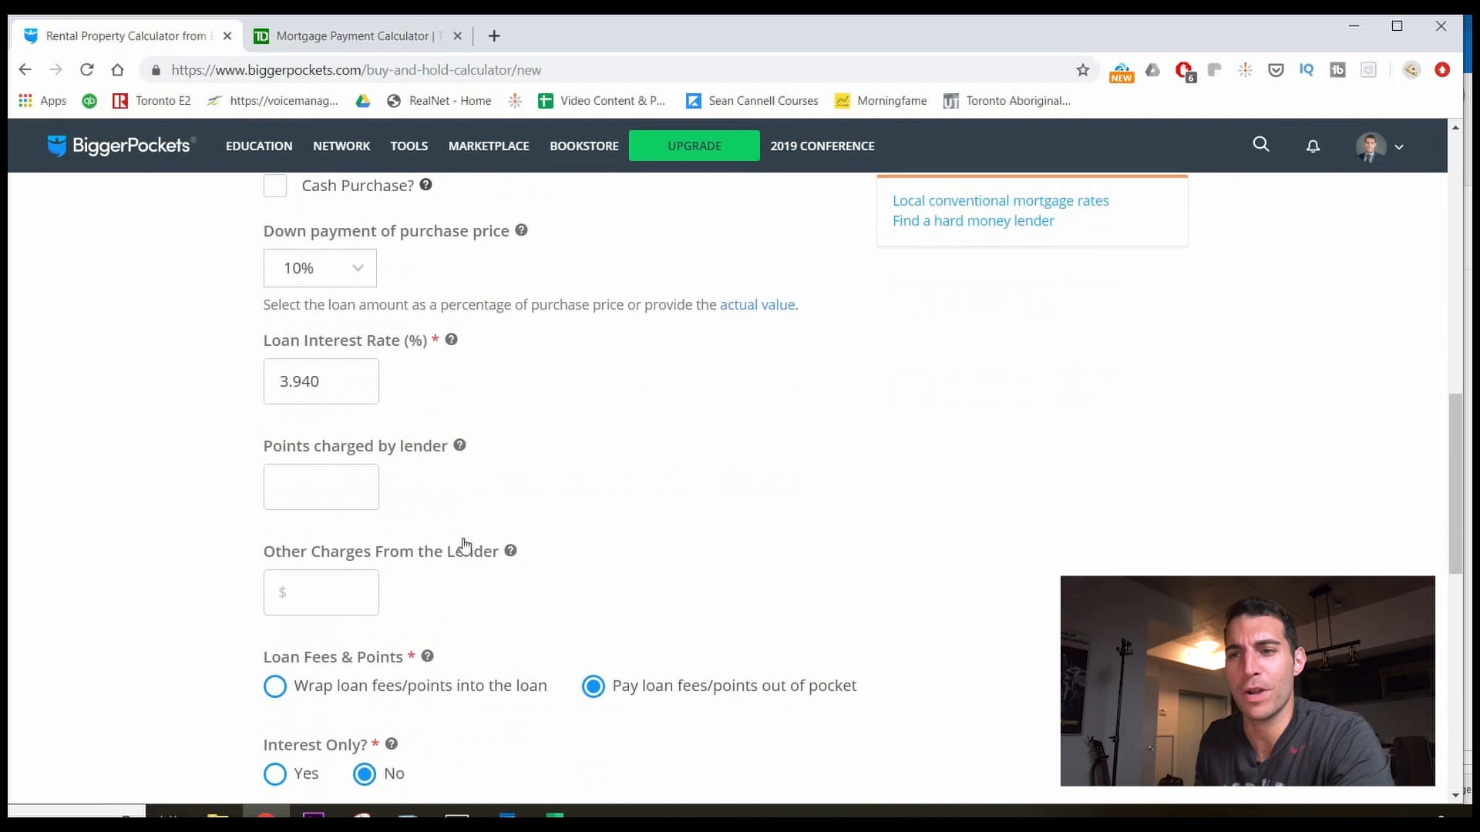
pyautogui.scroll(-1, 303, 590)
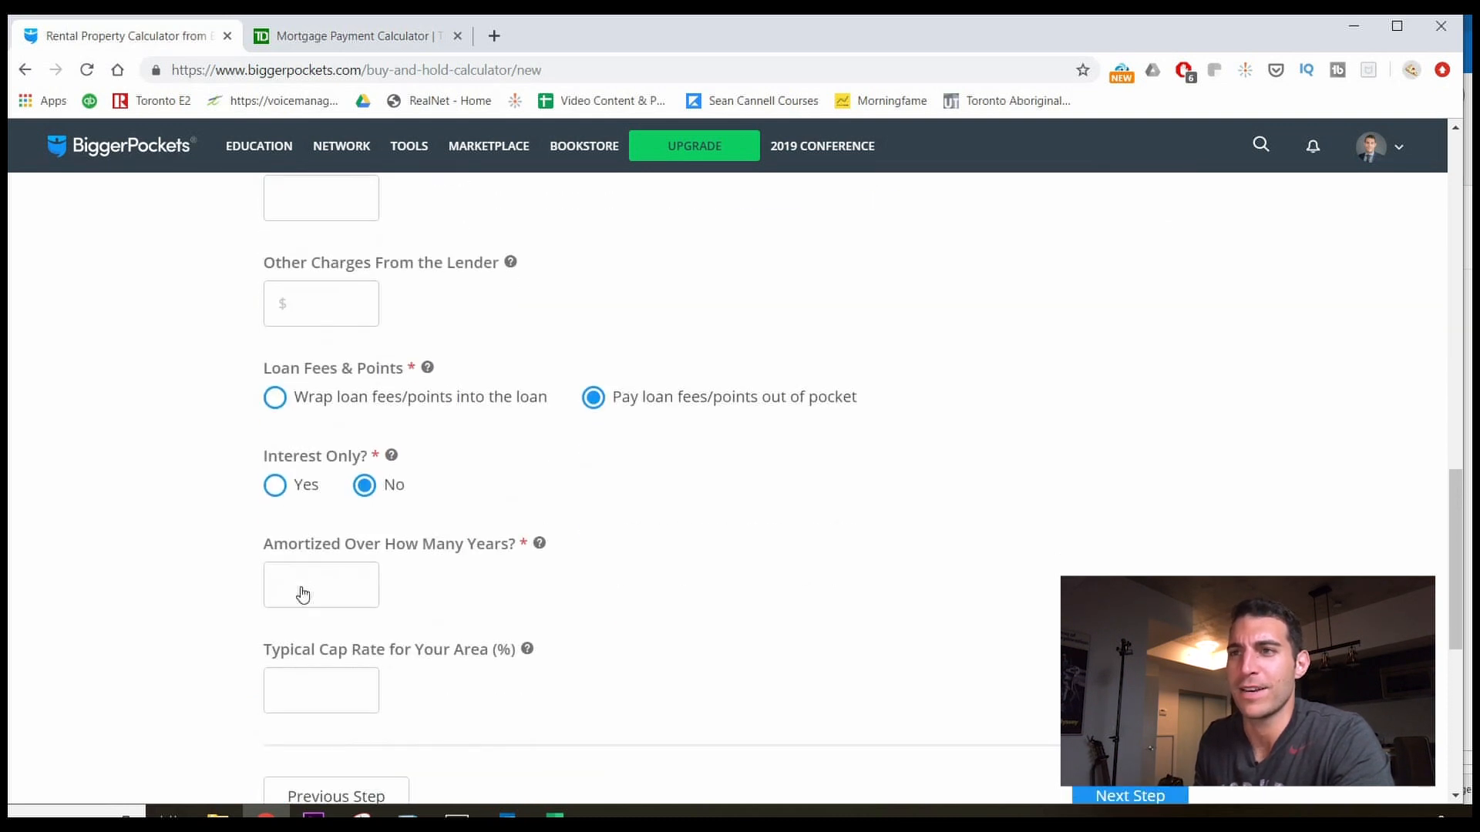
pyautogui.scroll(1, 302, 596)
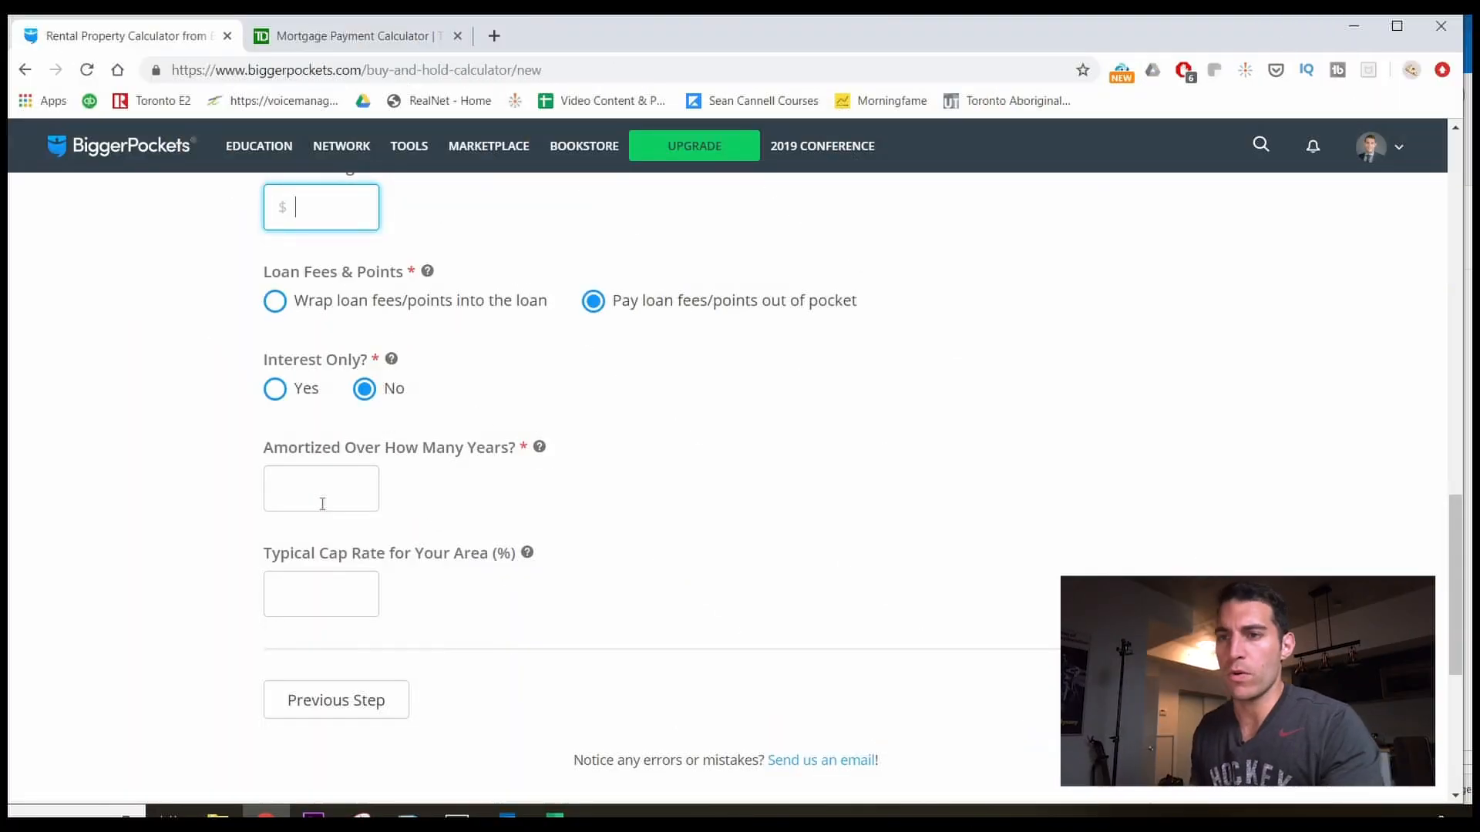
# Enter 25 years as the loan's amortization period.
pyautogui.click(322, 504)
pyautogui.write('25')
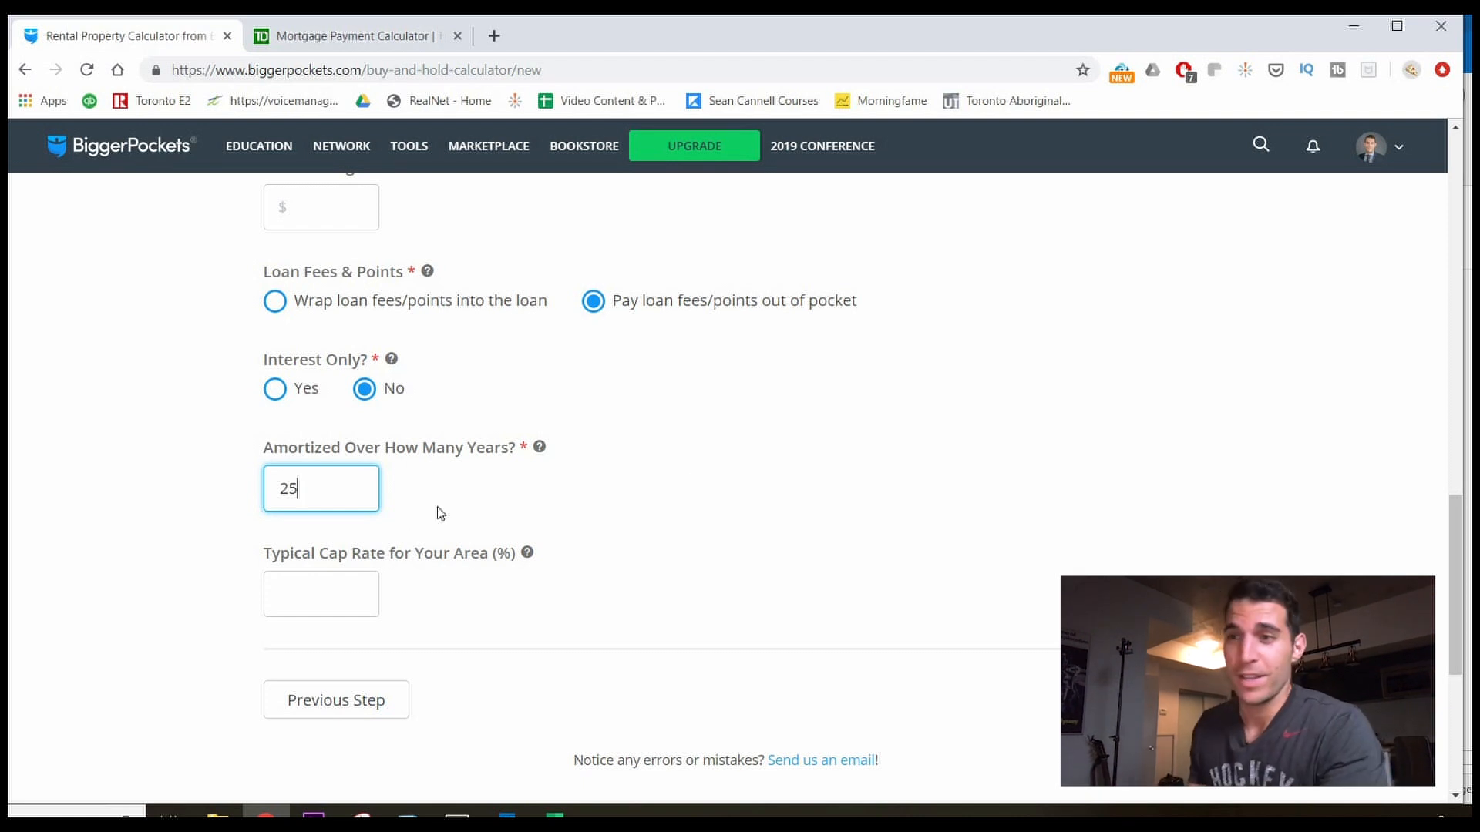
# Enter 6.500% as the typical cap rate, dismissing autofill, and proceed to Rental Info.
pyautogui.click(335, 587)
pyautogui.click(569, 521)
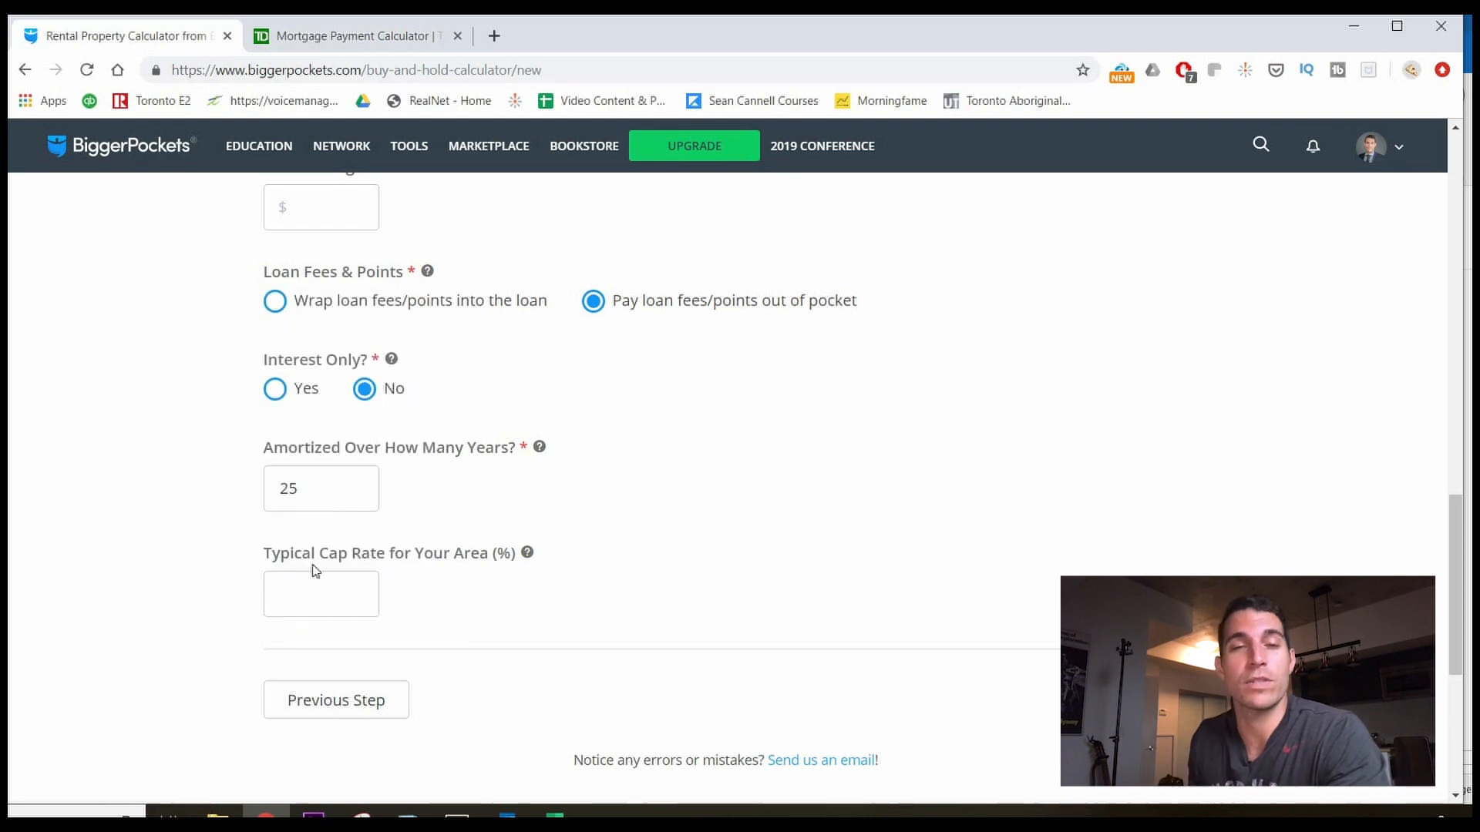
pyautogui.click(330, 580)
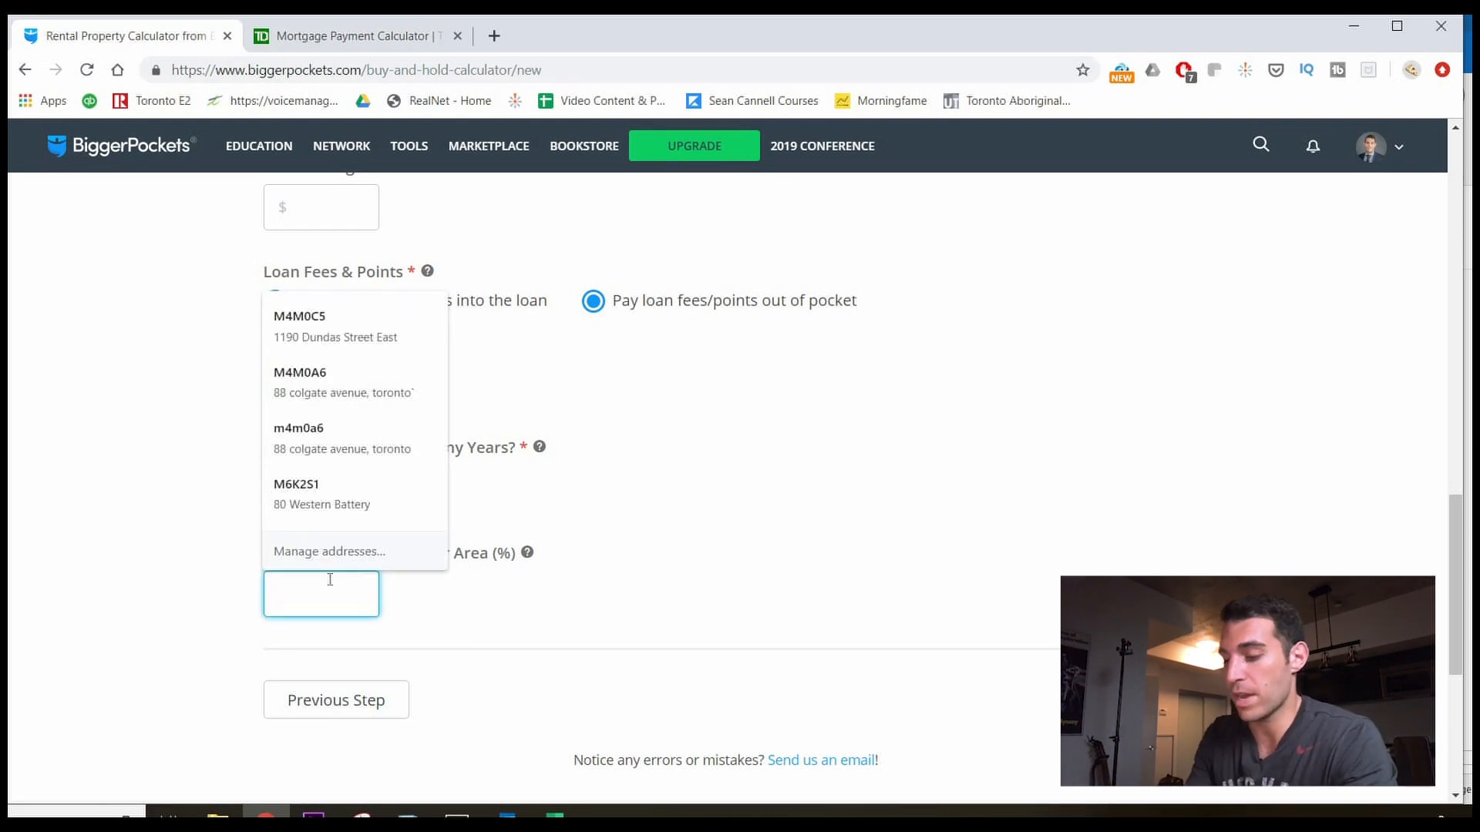
pyautogui.press('Escape')
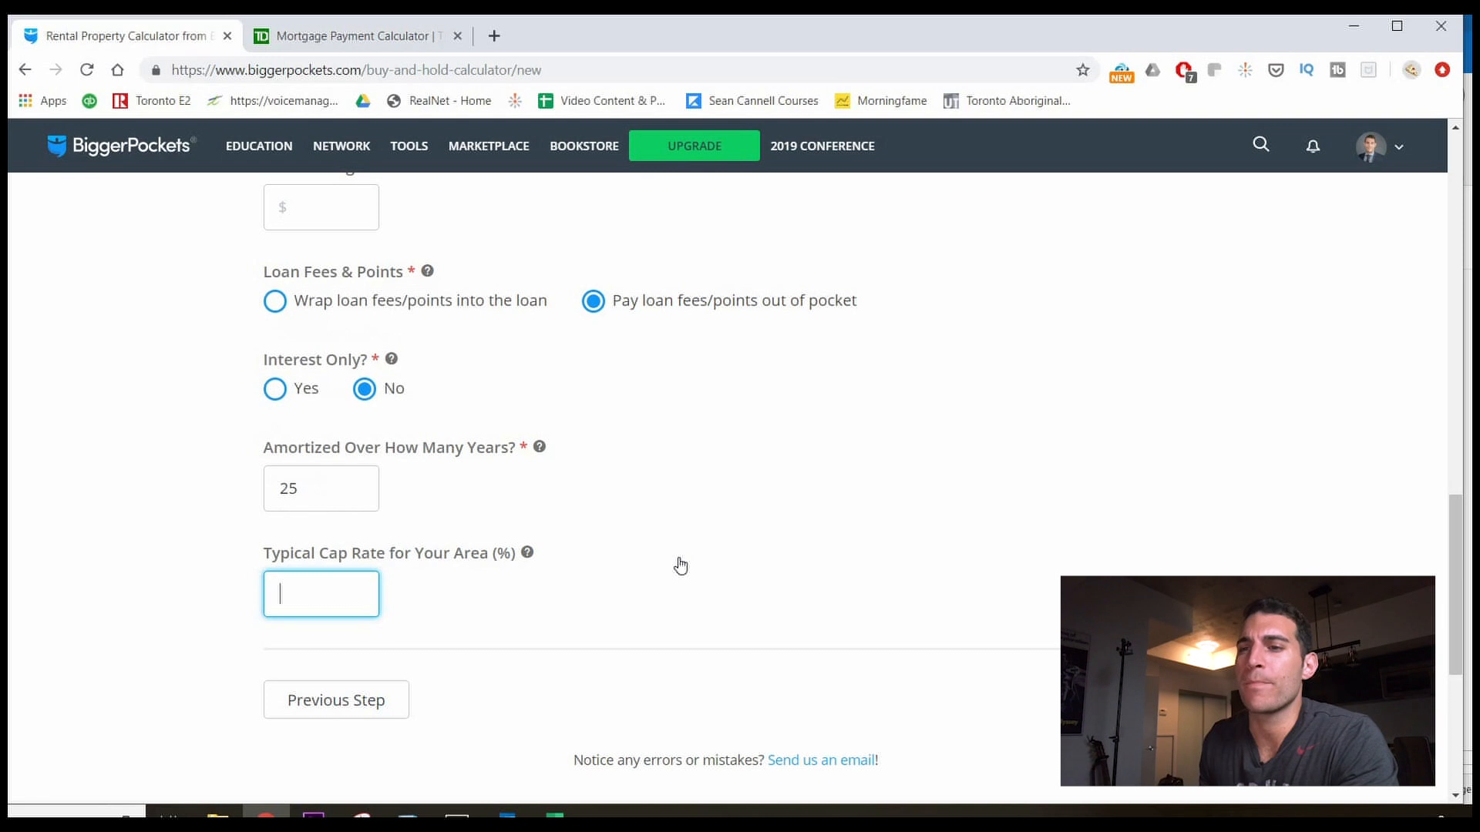
pyautogui.write('6.')
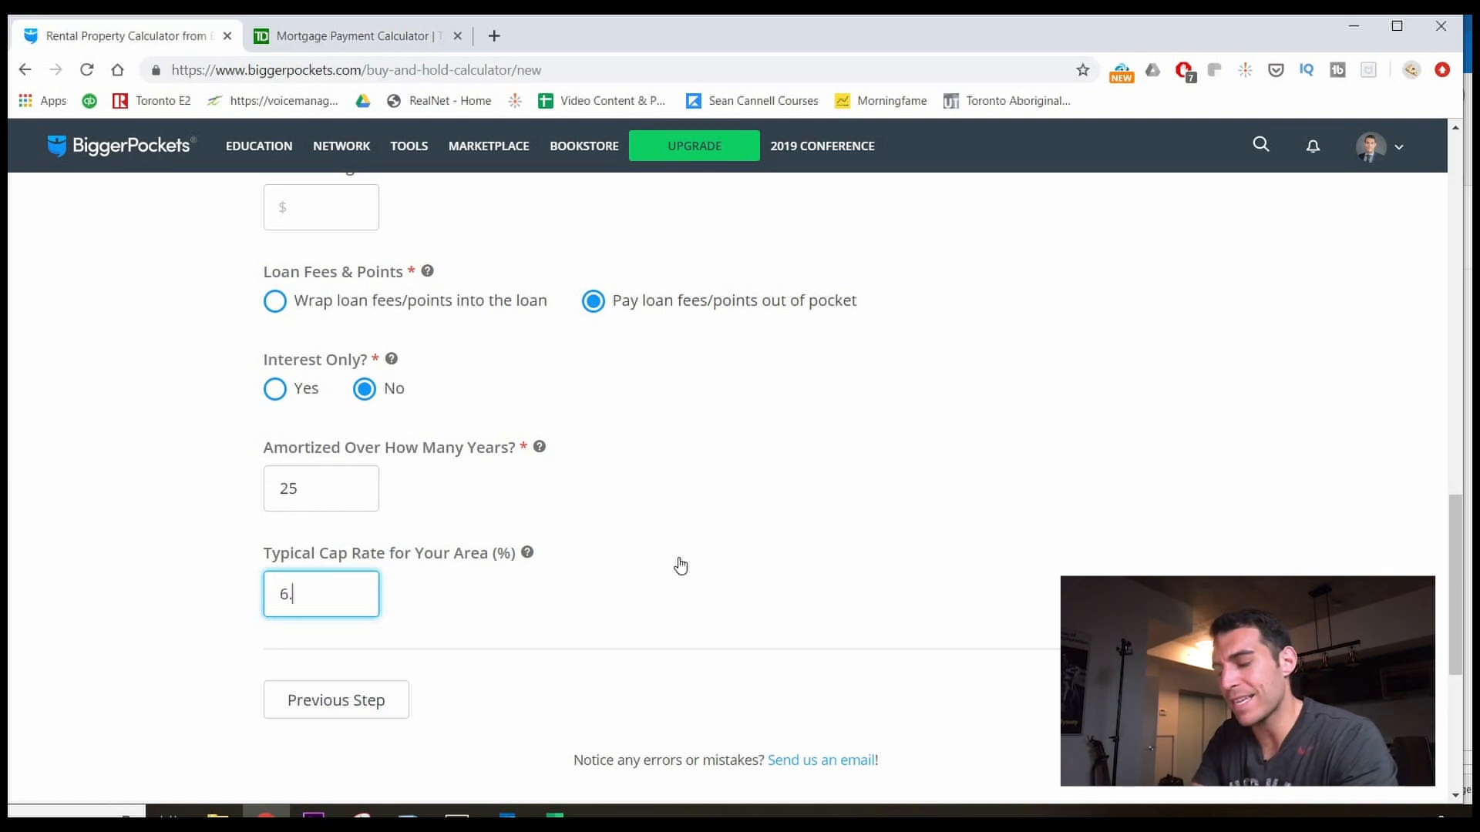
pyautogui.write('500')
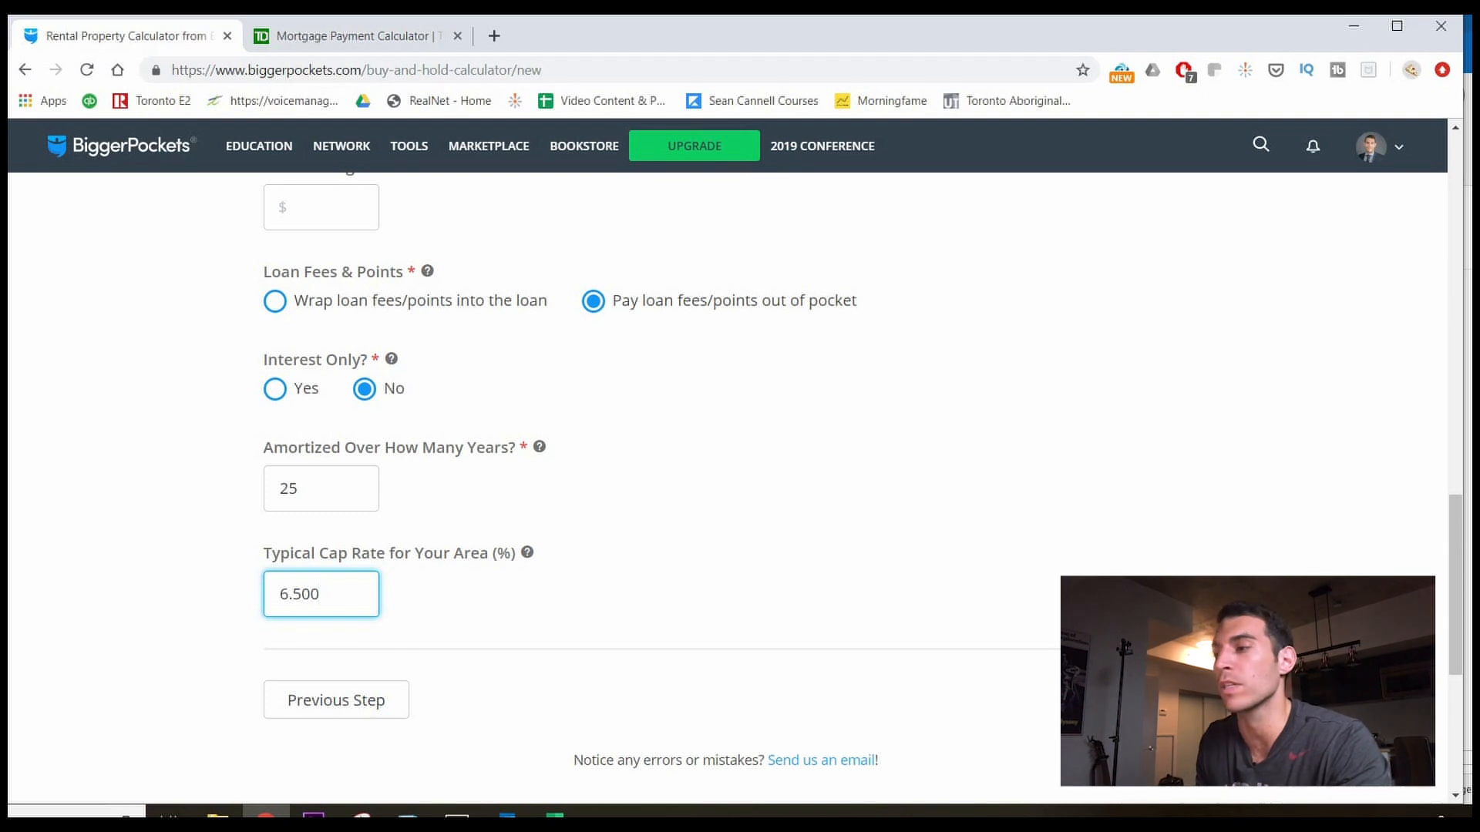
pyautogui.click(1115, 703)
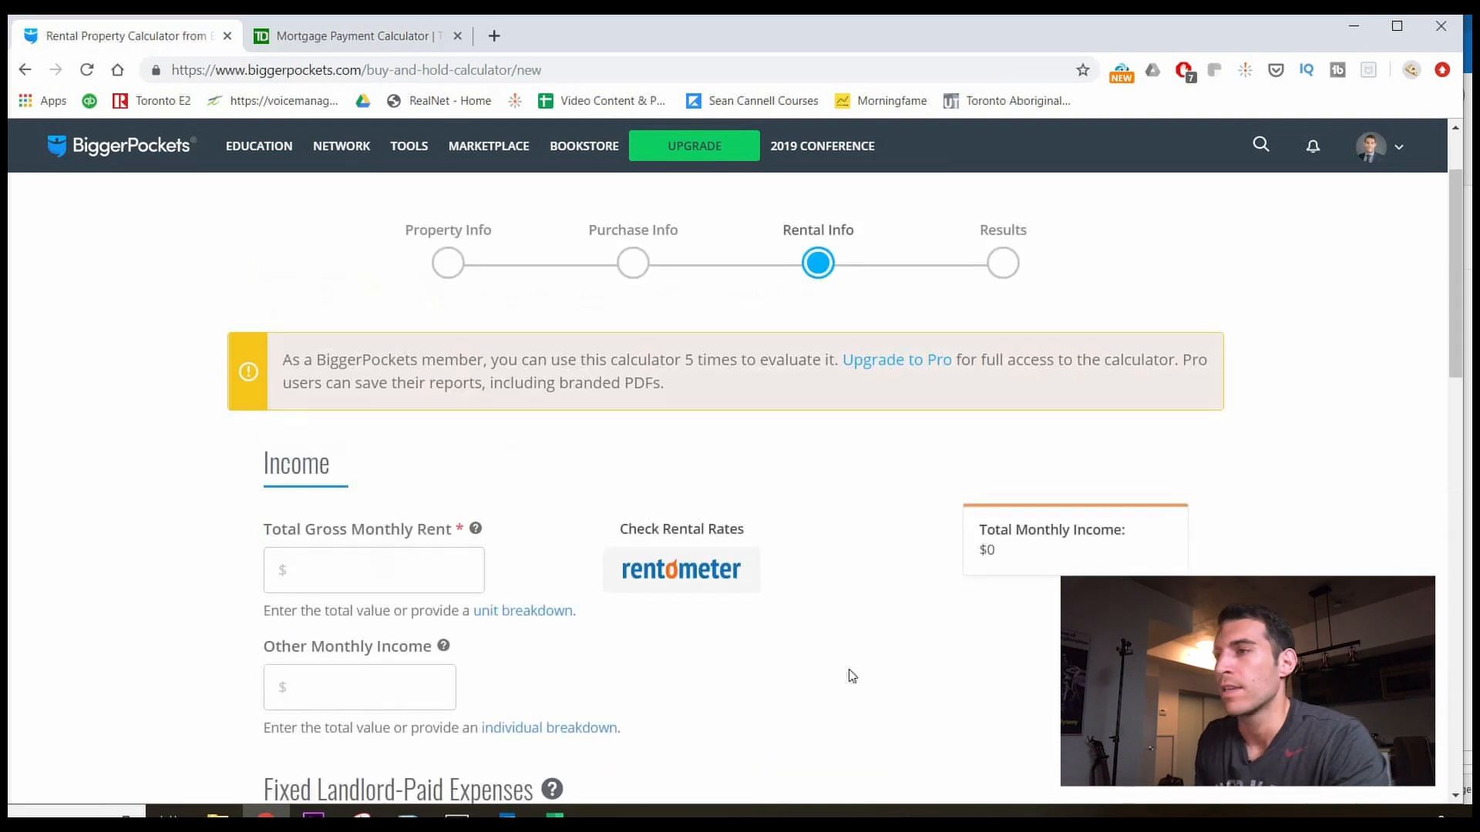
pyautogui.click(408, 579)
pyautogui.click(363, 502)
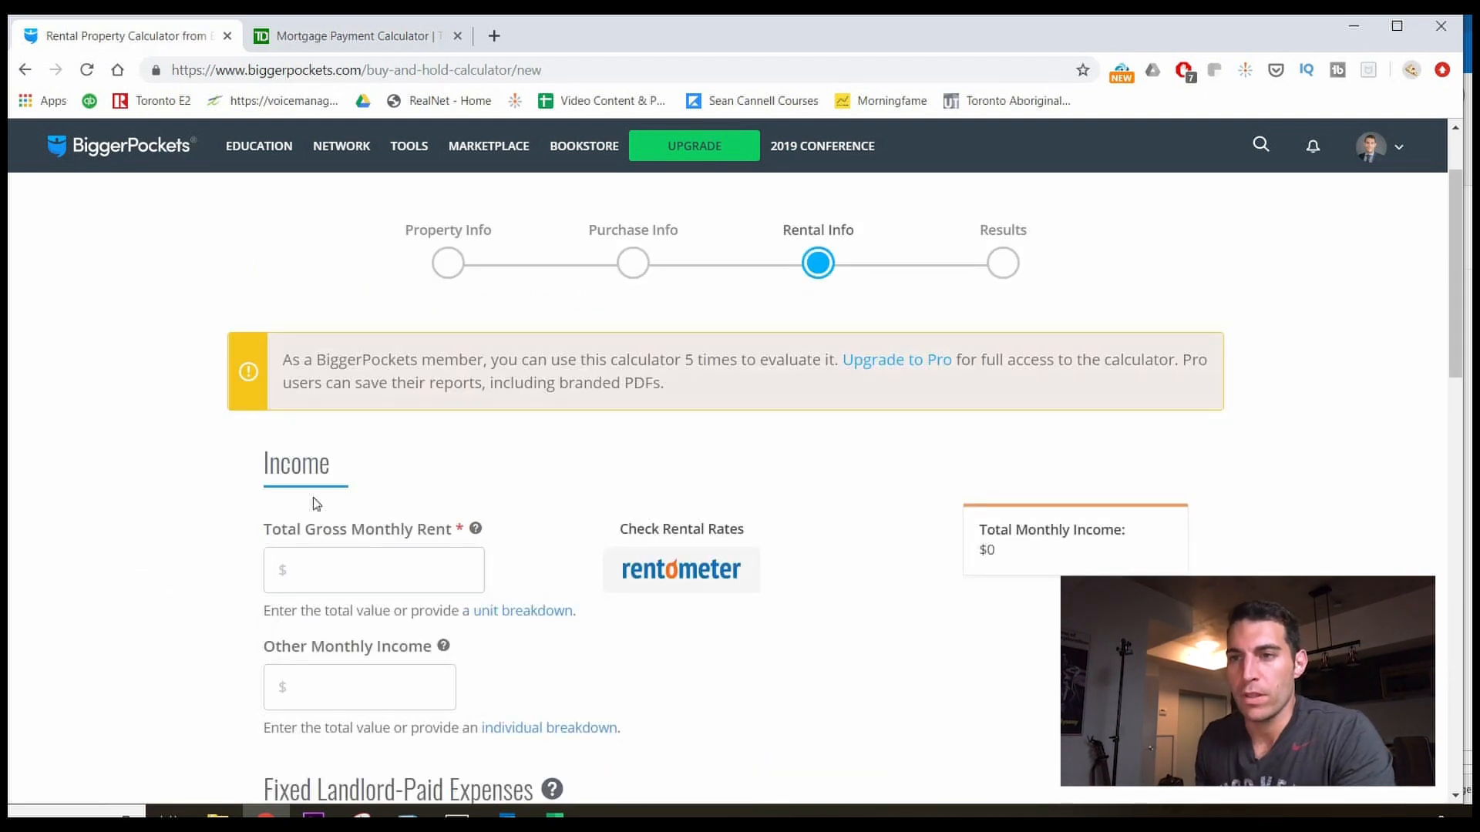
pyautogui.scroll(-1, 363, 482)
pyautogui.click(363, 477)
pyautogui.write('2')
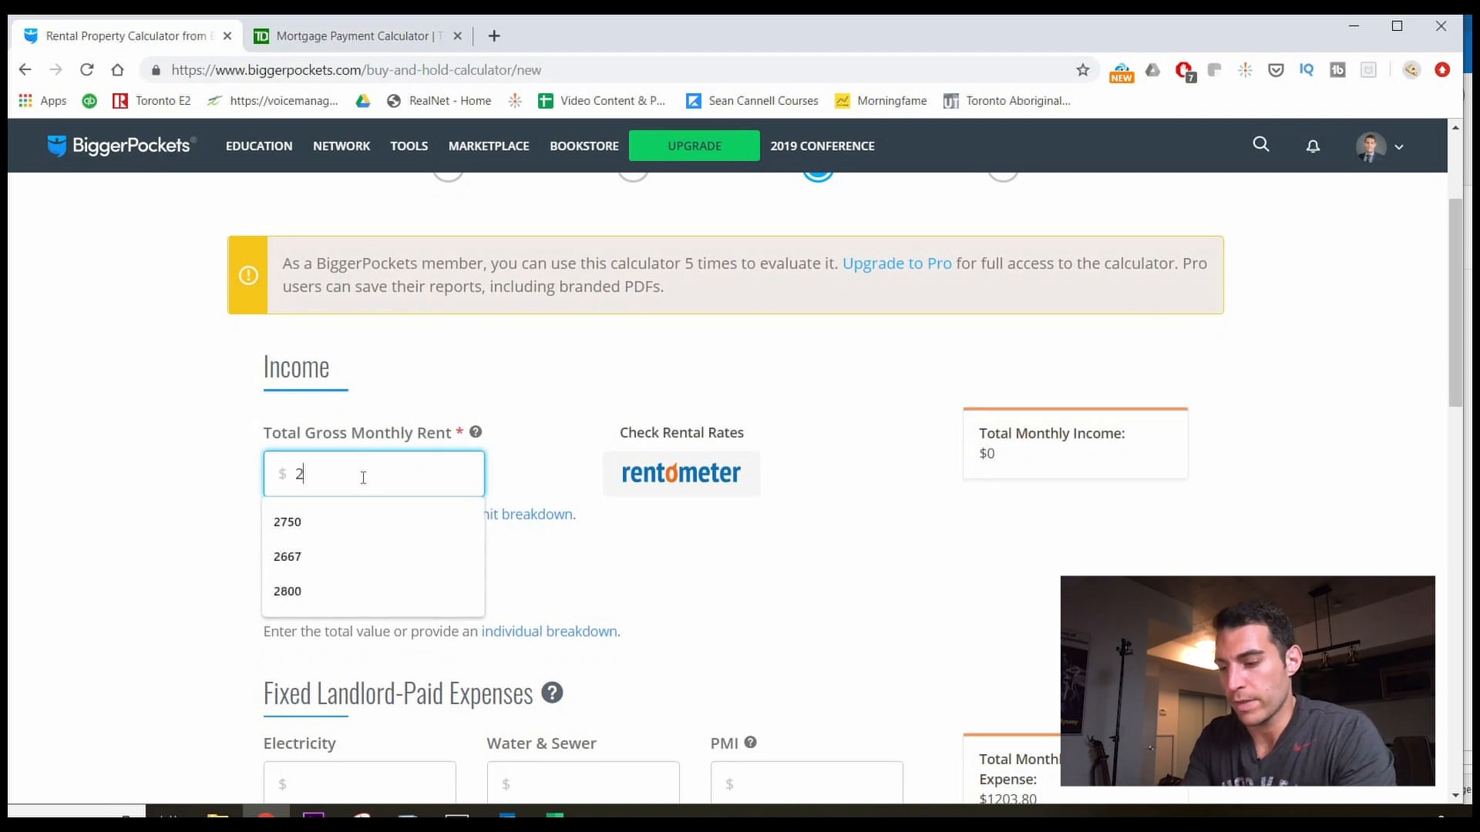
pyautogui.write('750')
pyautogui.click(128, 536)
pyautogui.scroll(-2, 131, 538)
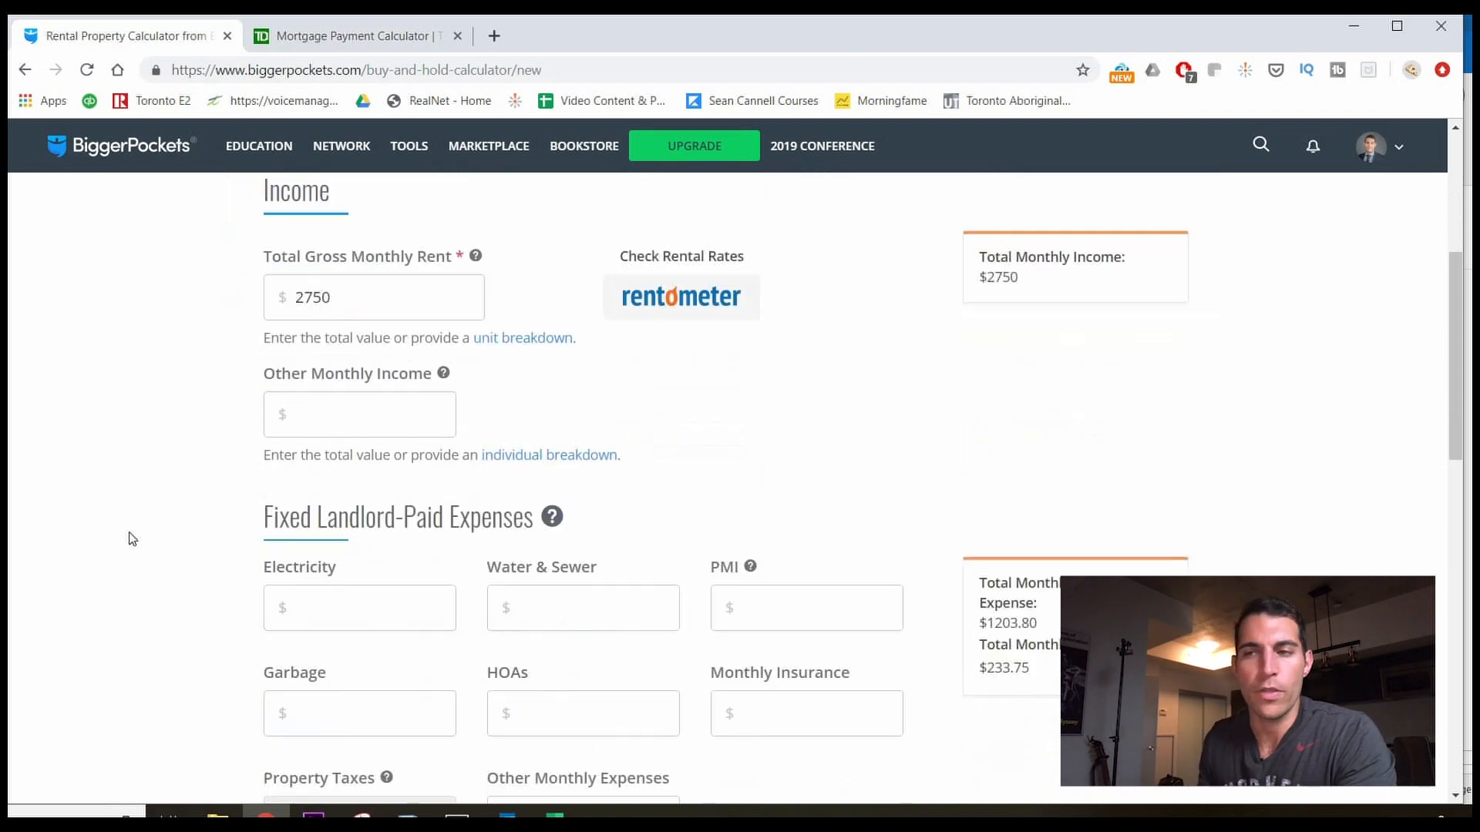
pyautogui.scroll(-1, 501, 517)
pyautogui.click(382, 511)
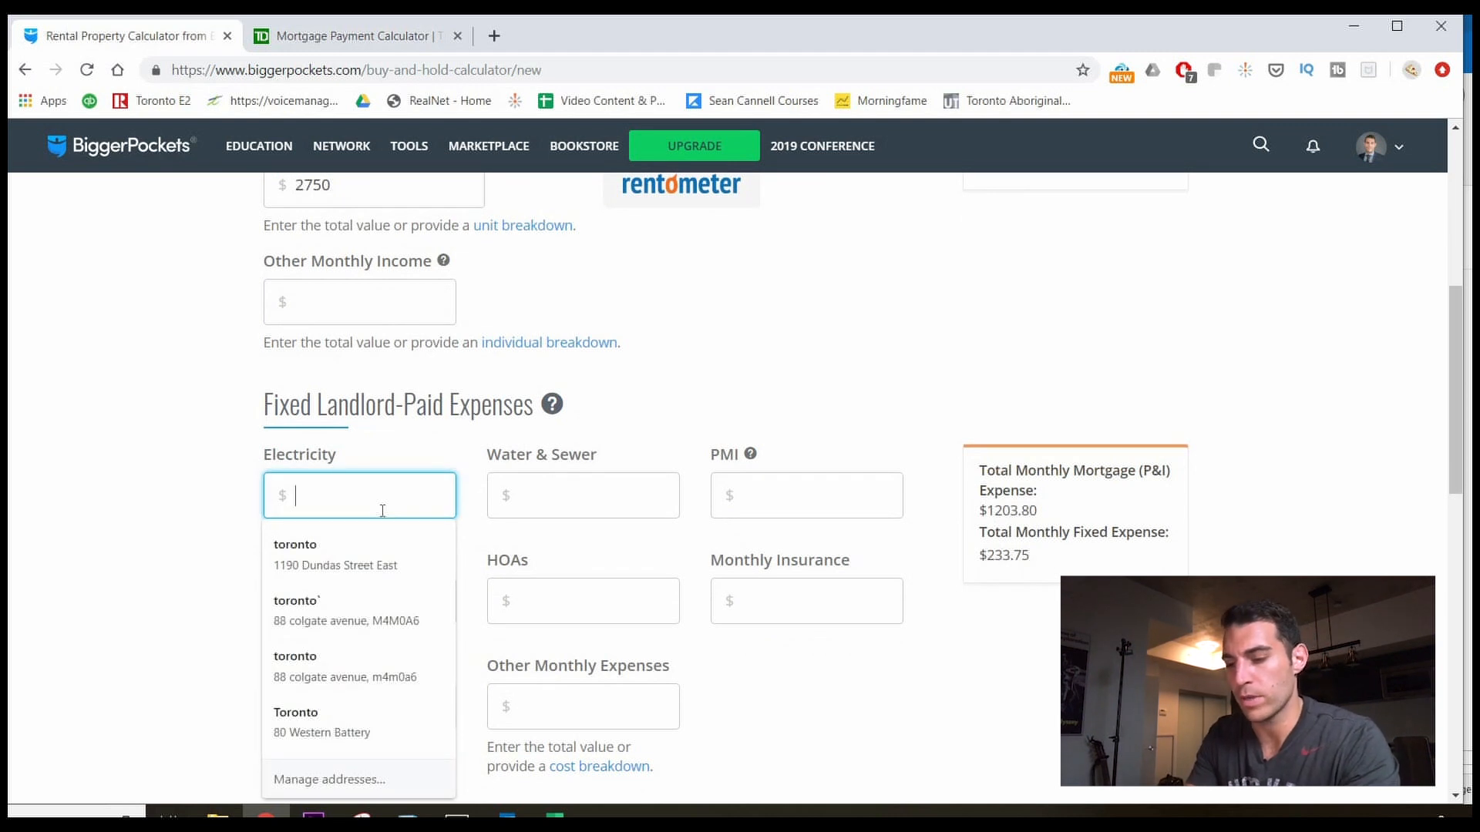
pyautogui.write('300')
pyautogui.press('Tab')
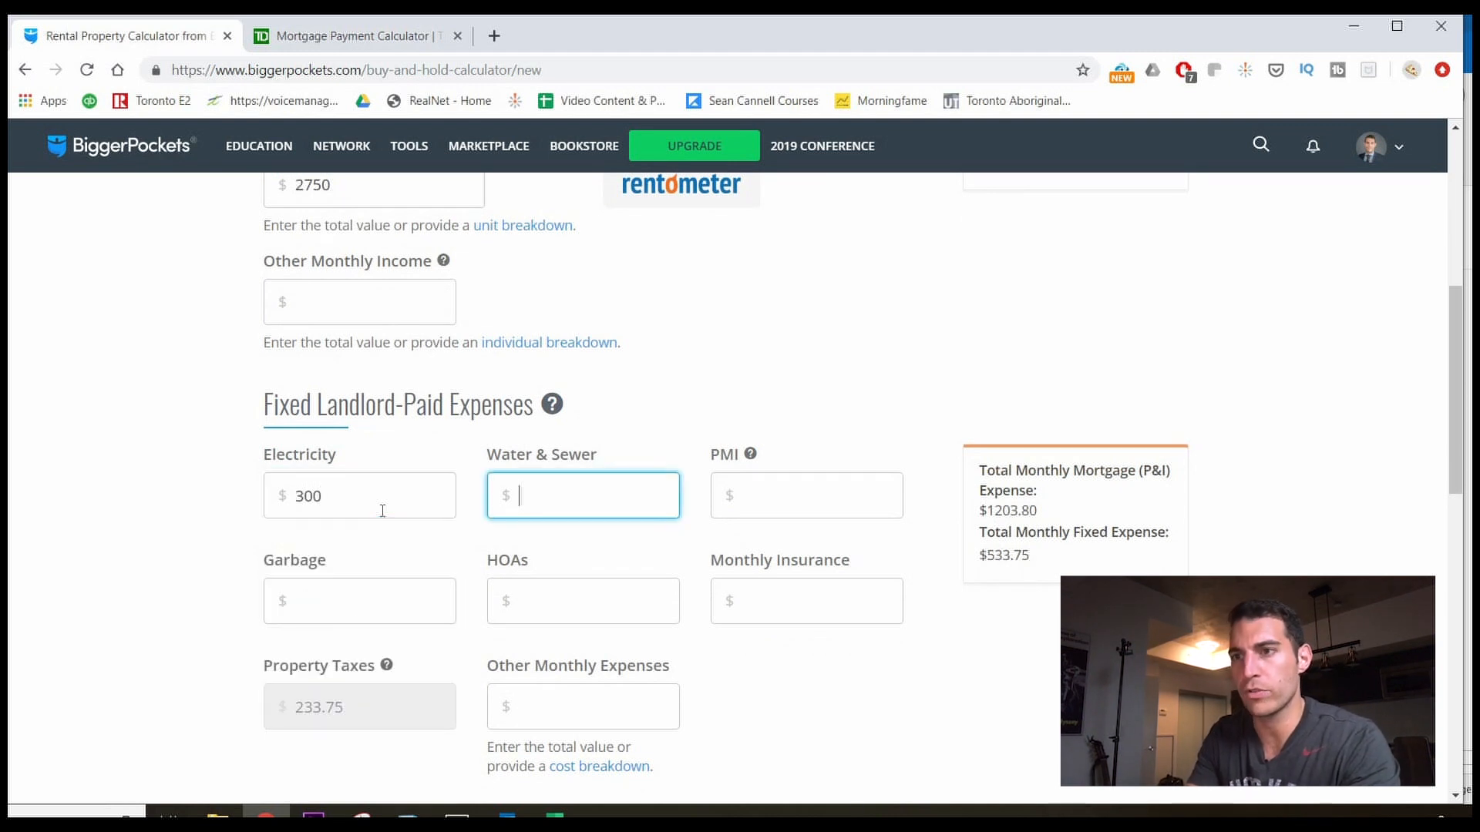
pyautogui.click(565, 485)
pyautogui.write('200')
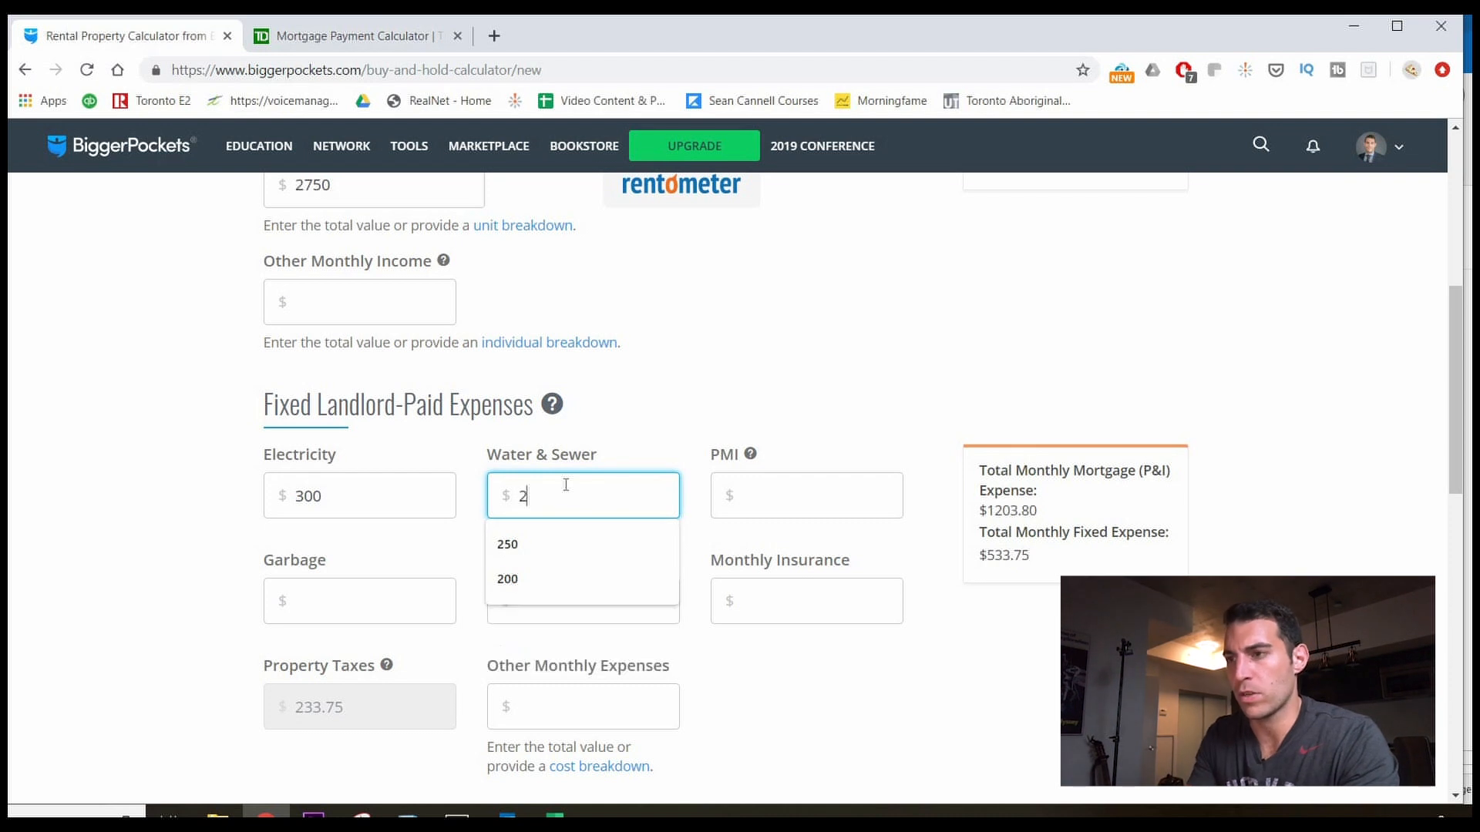
pyautogui.click(339, 572)
pyautogui.scroll(-1, 346, 511)
pyautogui.scroll(-1, 346, 511)
pyautogui.click(346, 511)
pyautogui.write('100')
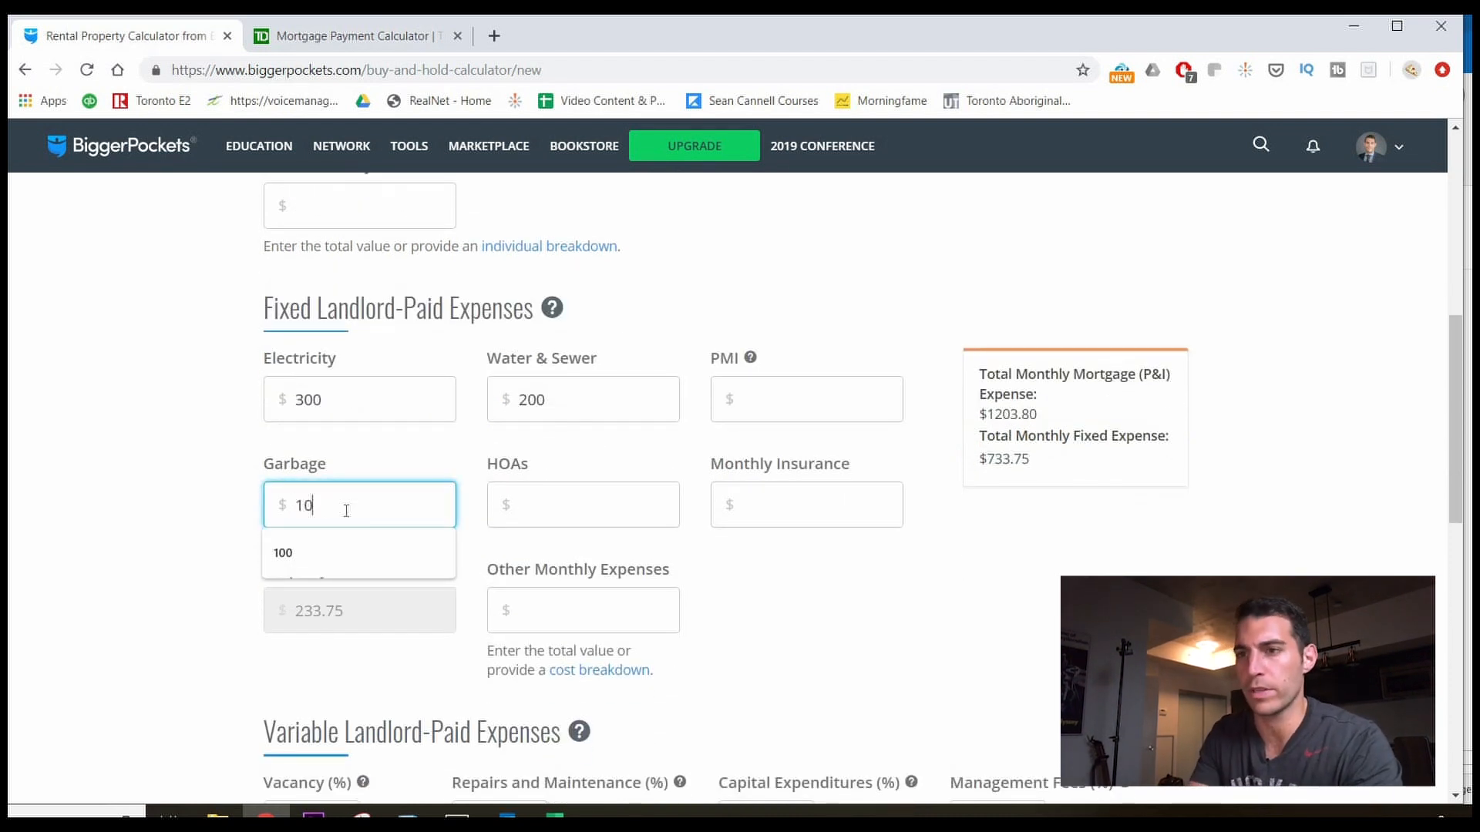
pyautogui.press('Tab')
pyautogui.click(863, 598)
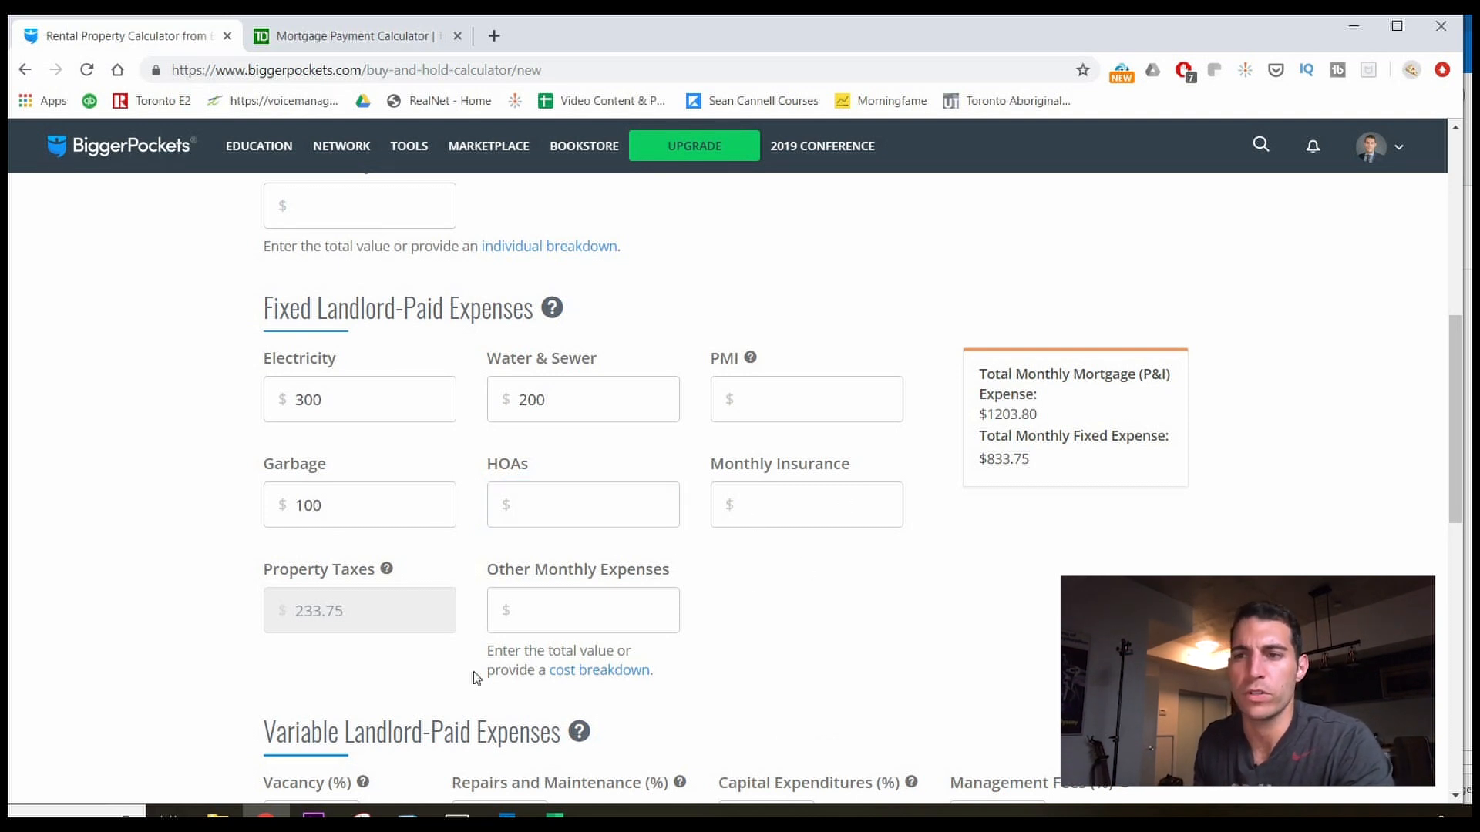
pyautogui.click(595, 617)
pyautogui.click(941, 643)
pyautogui.scroll(-3, 437, 657)
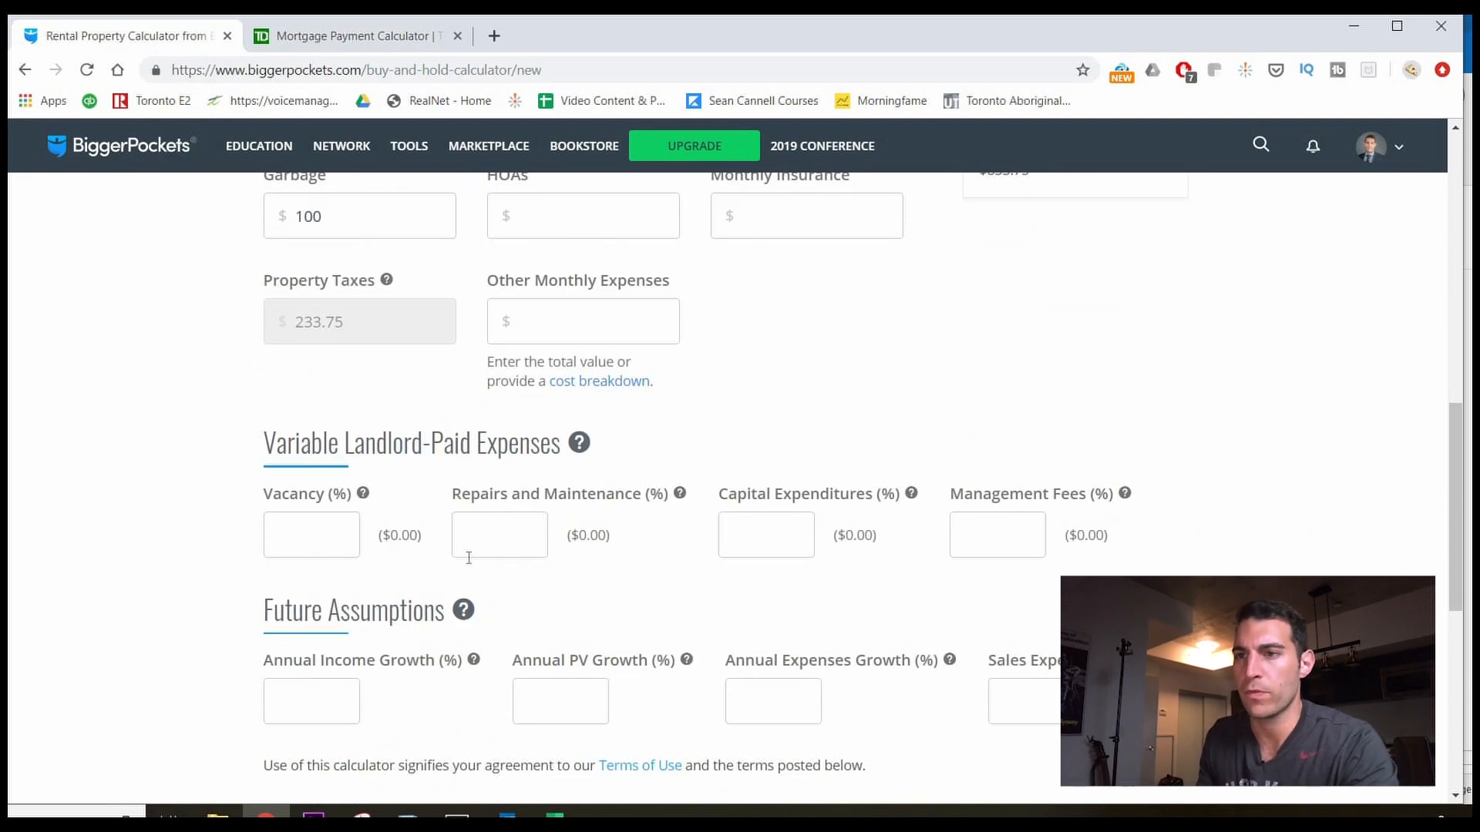
pyautogui.scroll(6, 360, 386)
pyautogui.moveTo(351, 381); pyautogui.dragTo(224, 409)
pyautogui.scroll(-3, 344, 574)
pyautogui.scroll(-2, 180, 617)
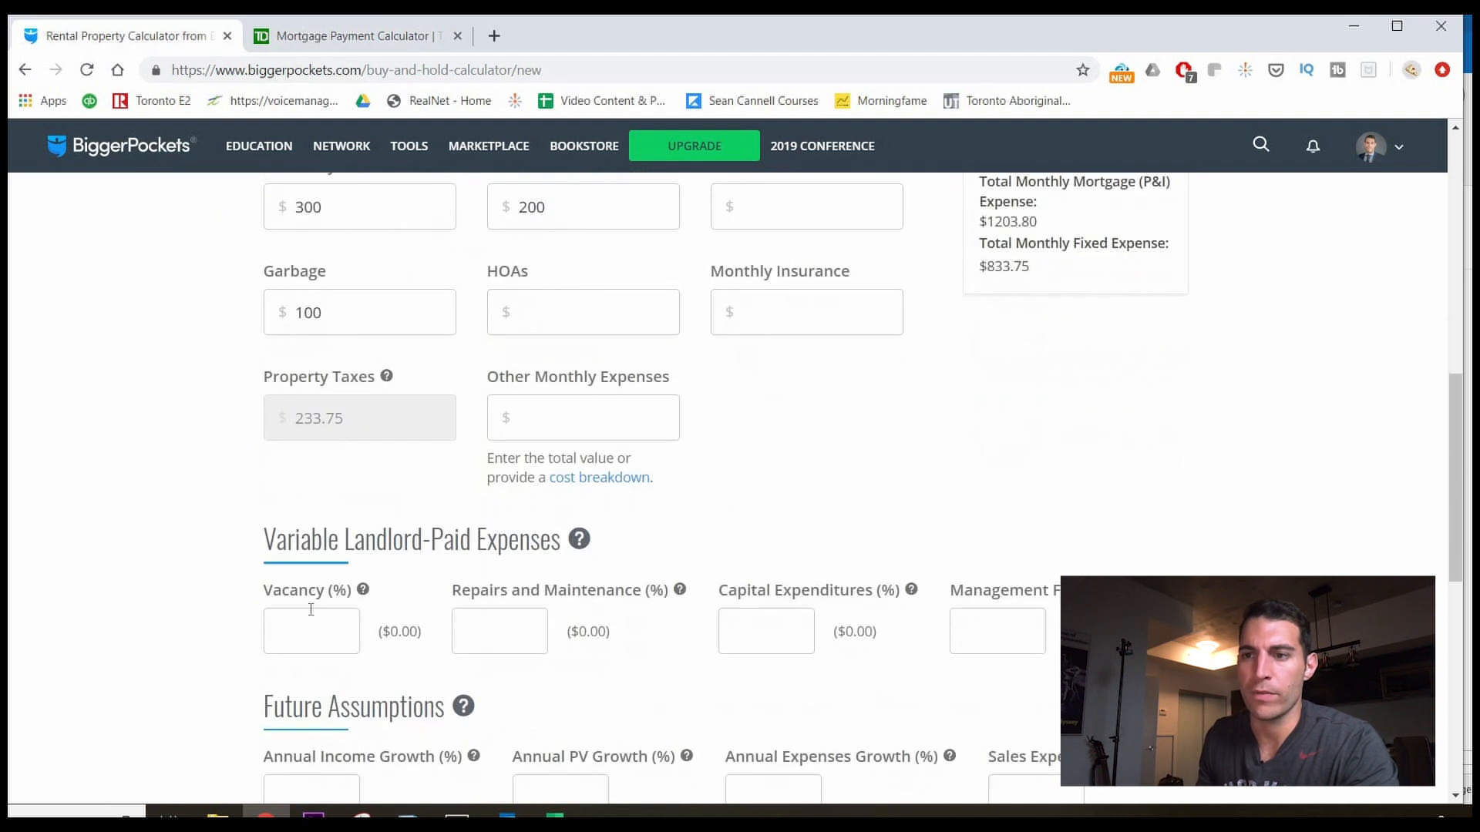
# Enter a 3% vacancy rate.
pyautogui.click(312, 640)
pyautogui.write('3')
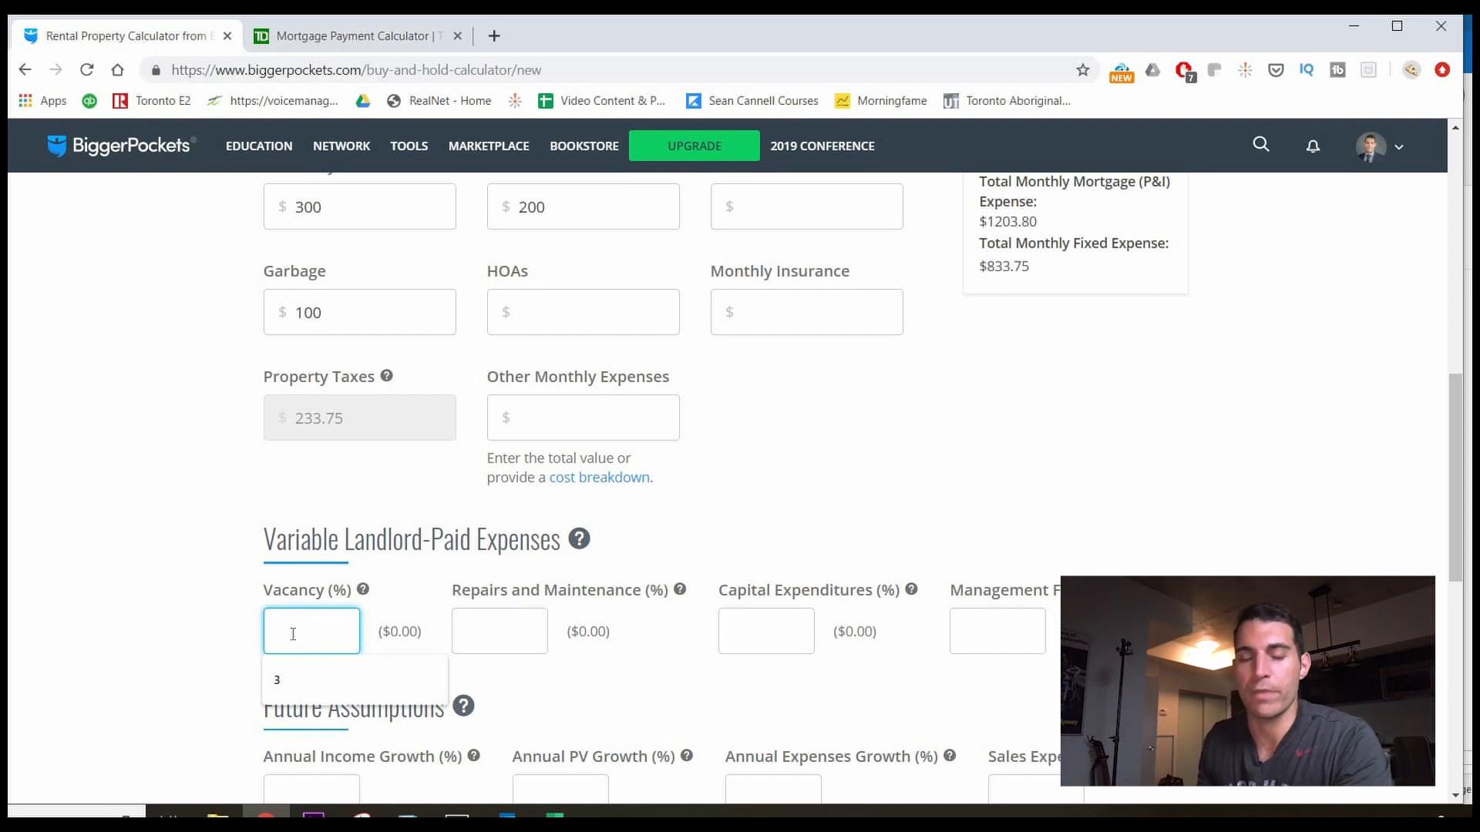
pyautogui.write('3')
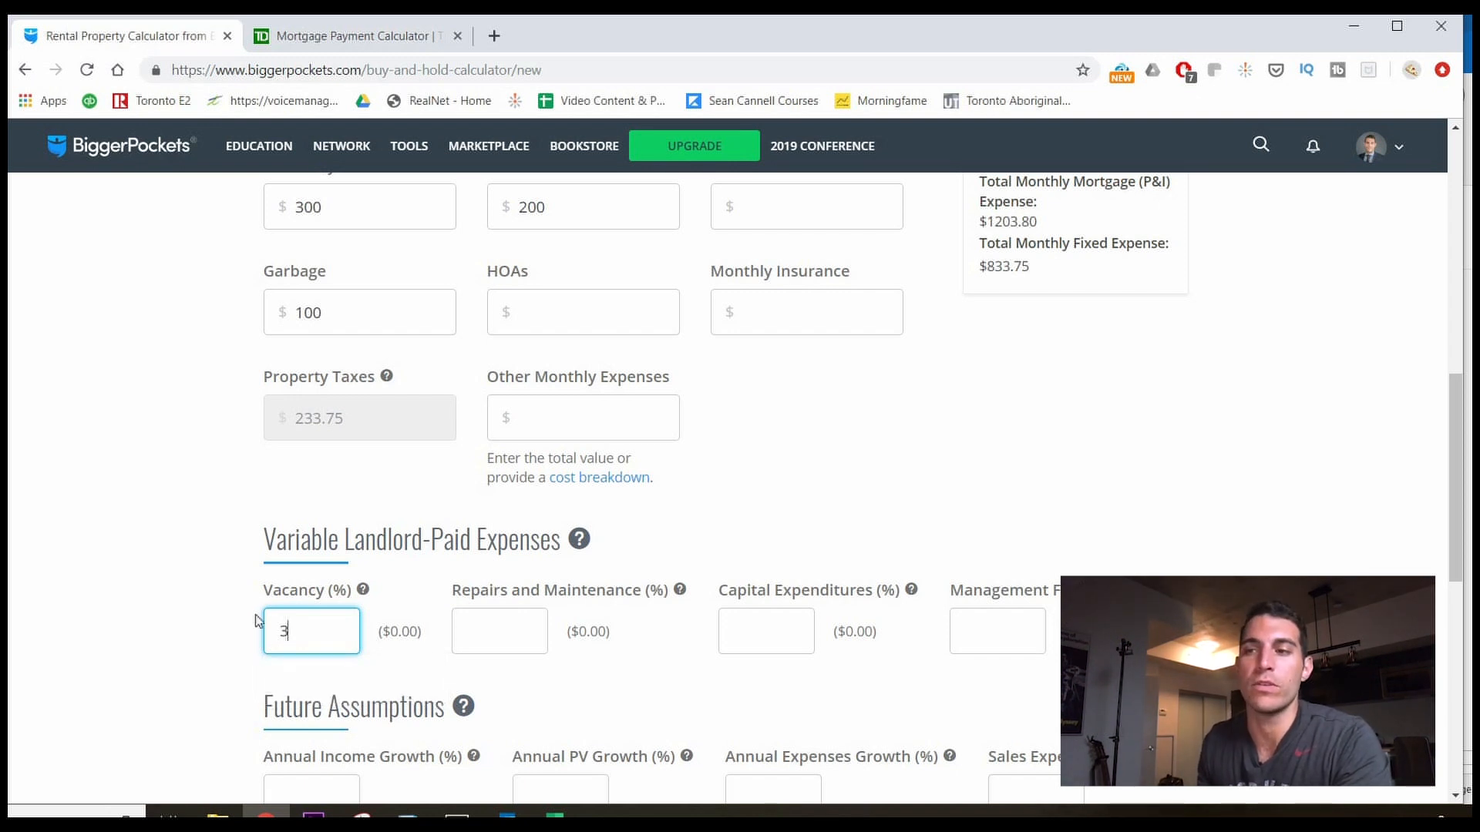
pyautogui.click(182, 602)
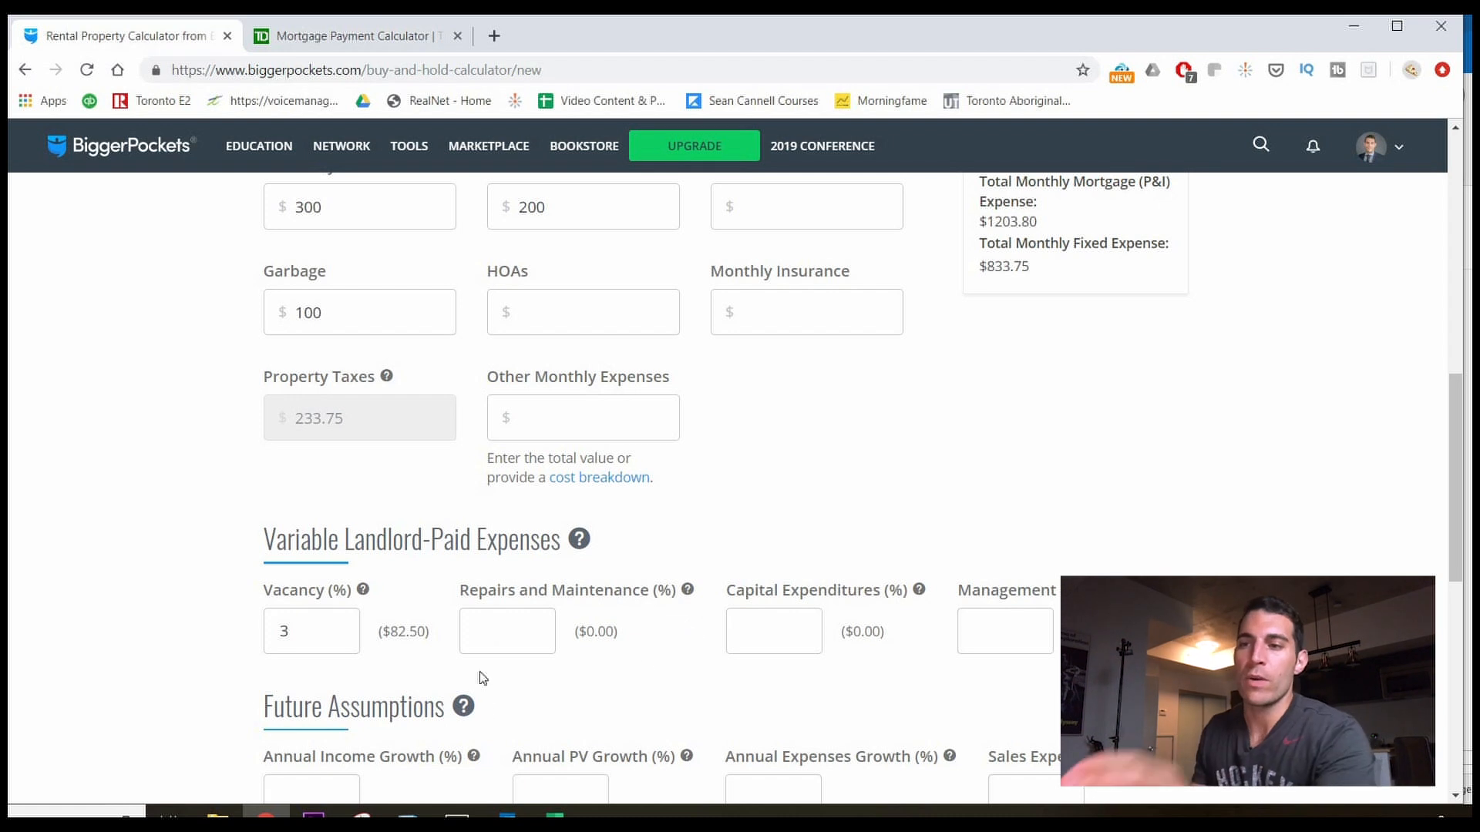
# Leave repairs blank and enter $300 other monthly expenses, bringing fixed expenses to $1133.75.
pyautogui.click(513, 623)
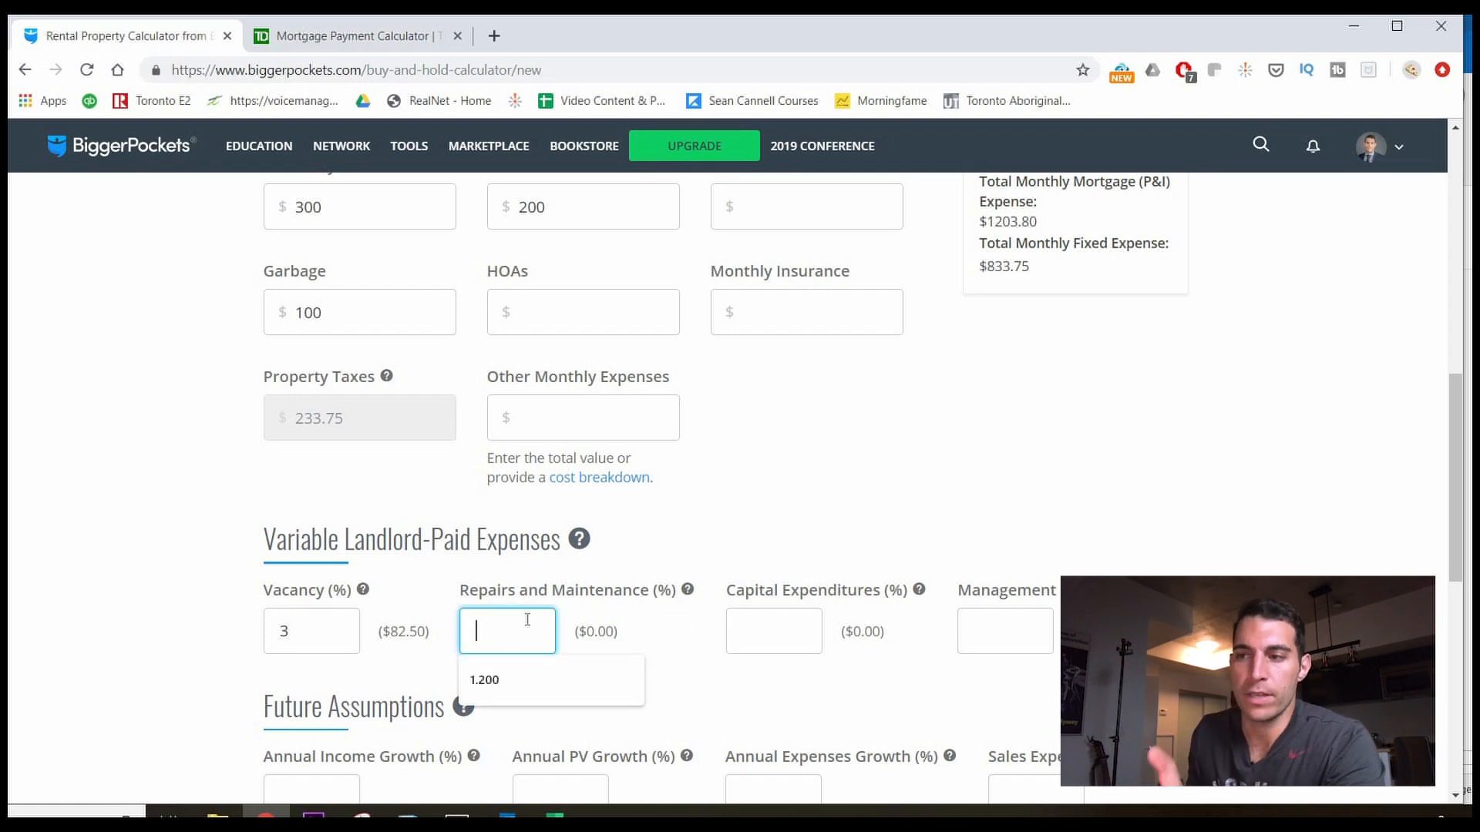
pyautogui.click(551, 569)
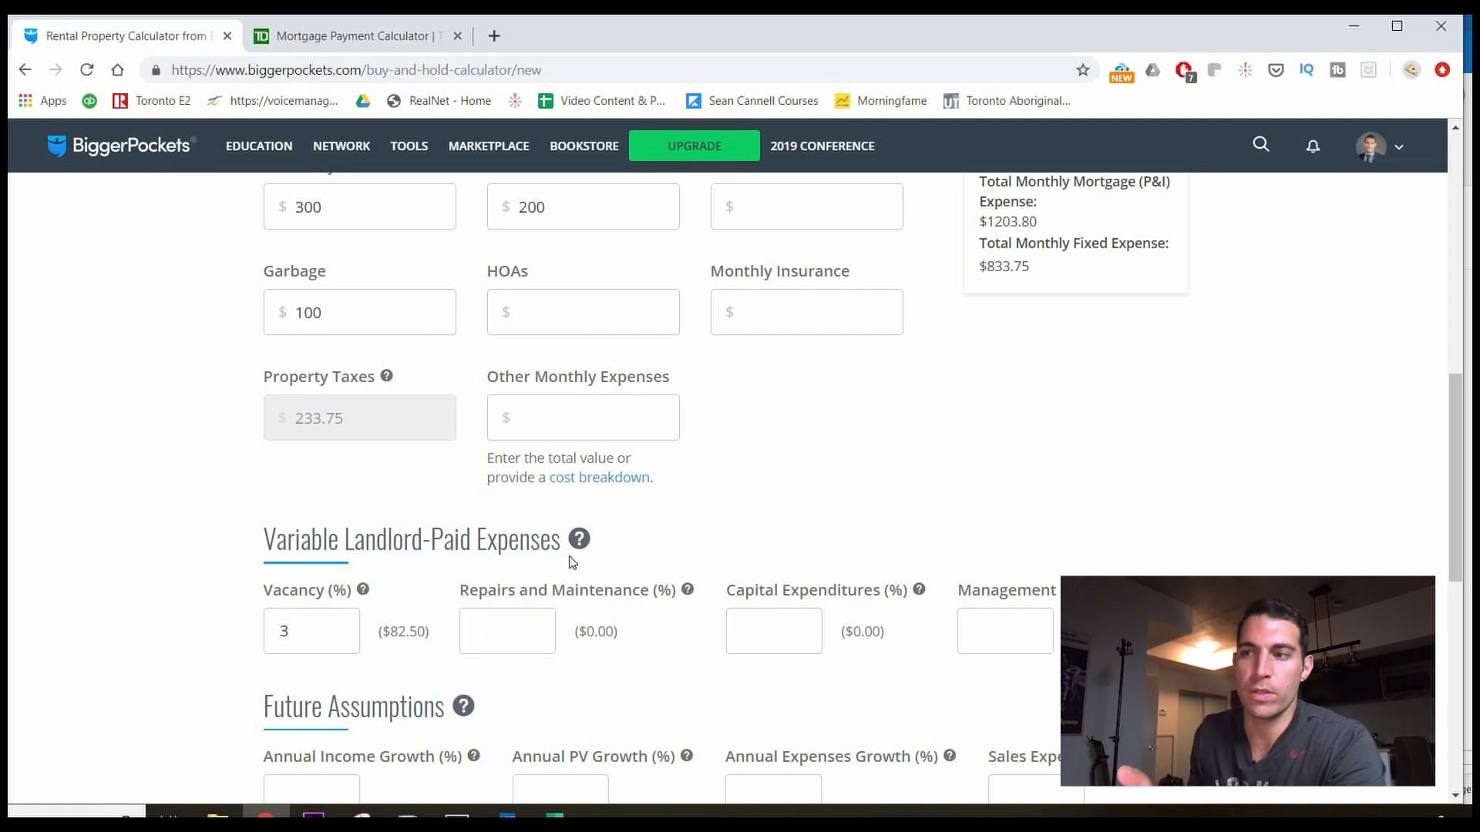
pyautogui.moveTo(579, 544)
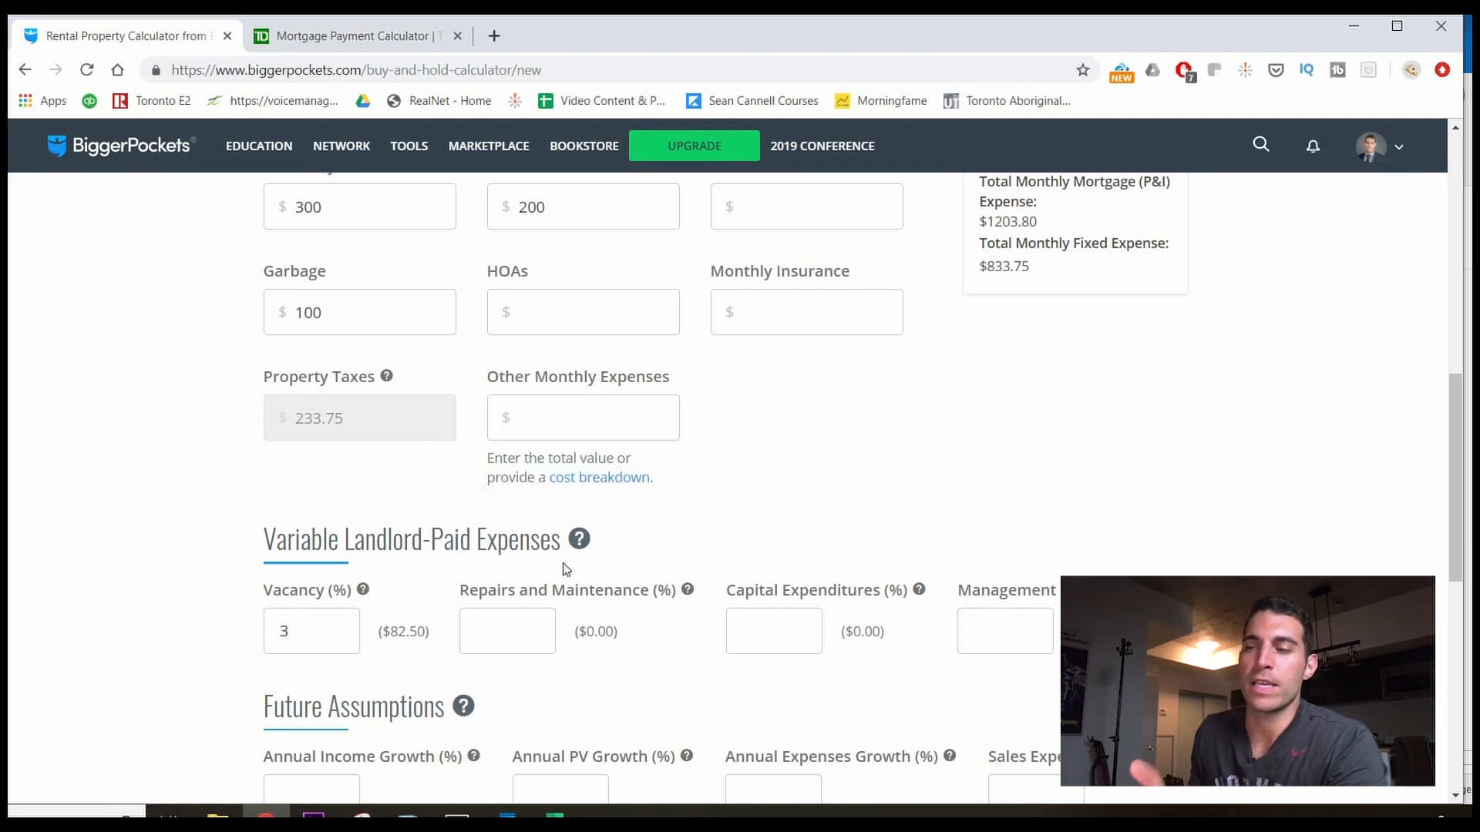
pyautogui.click(623, 413)
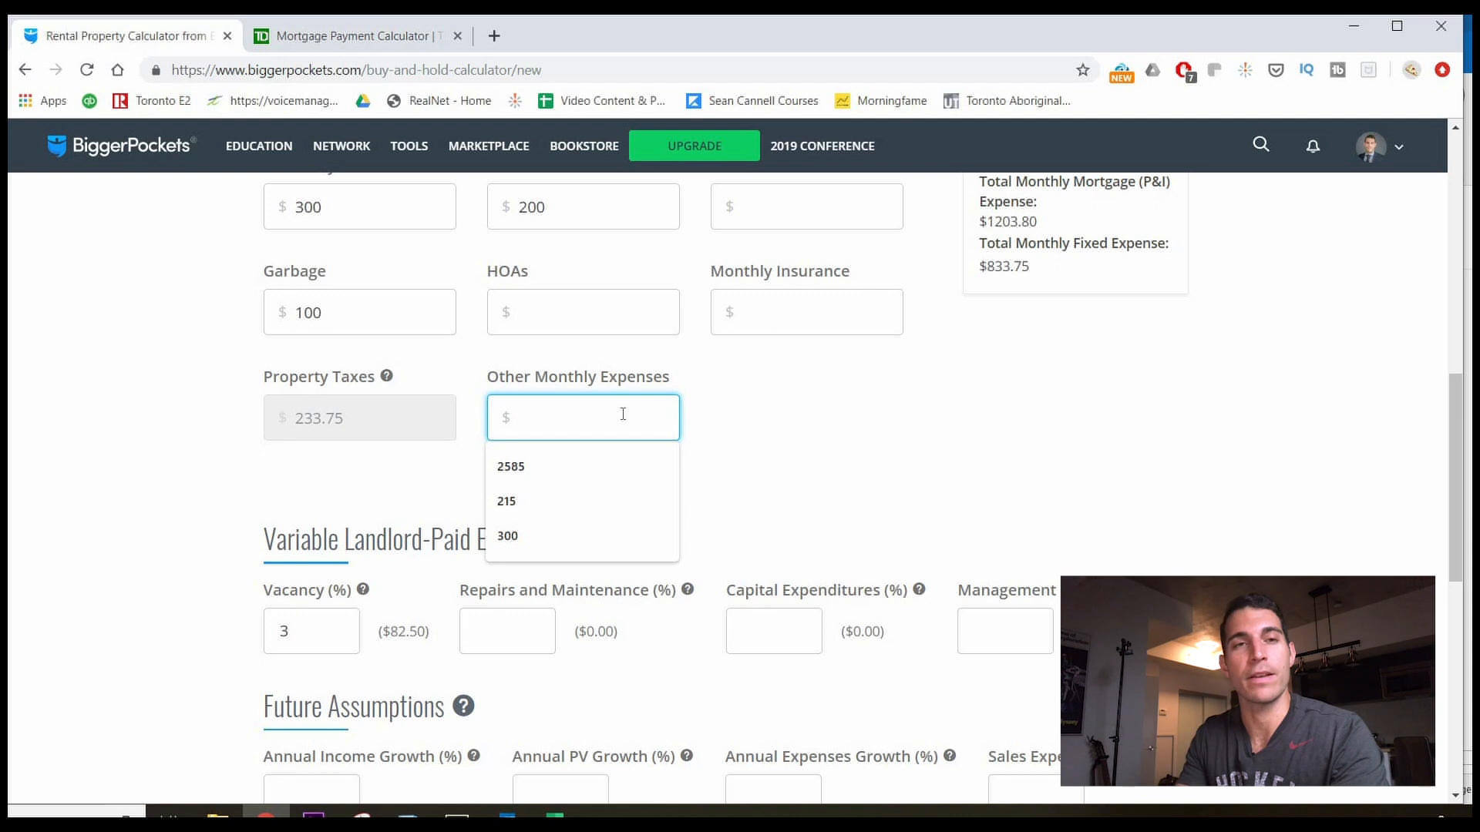
pyautogui.write('300')
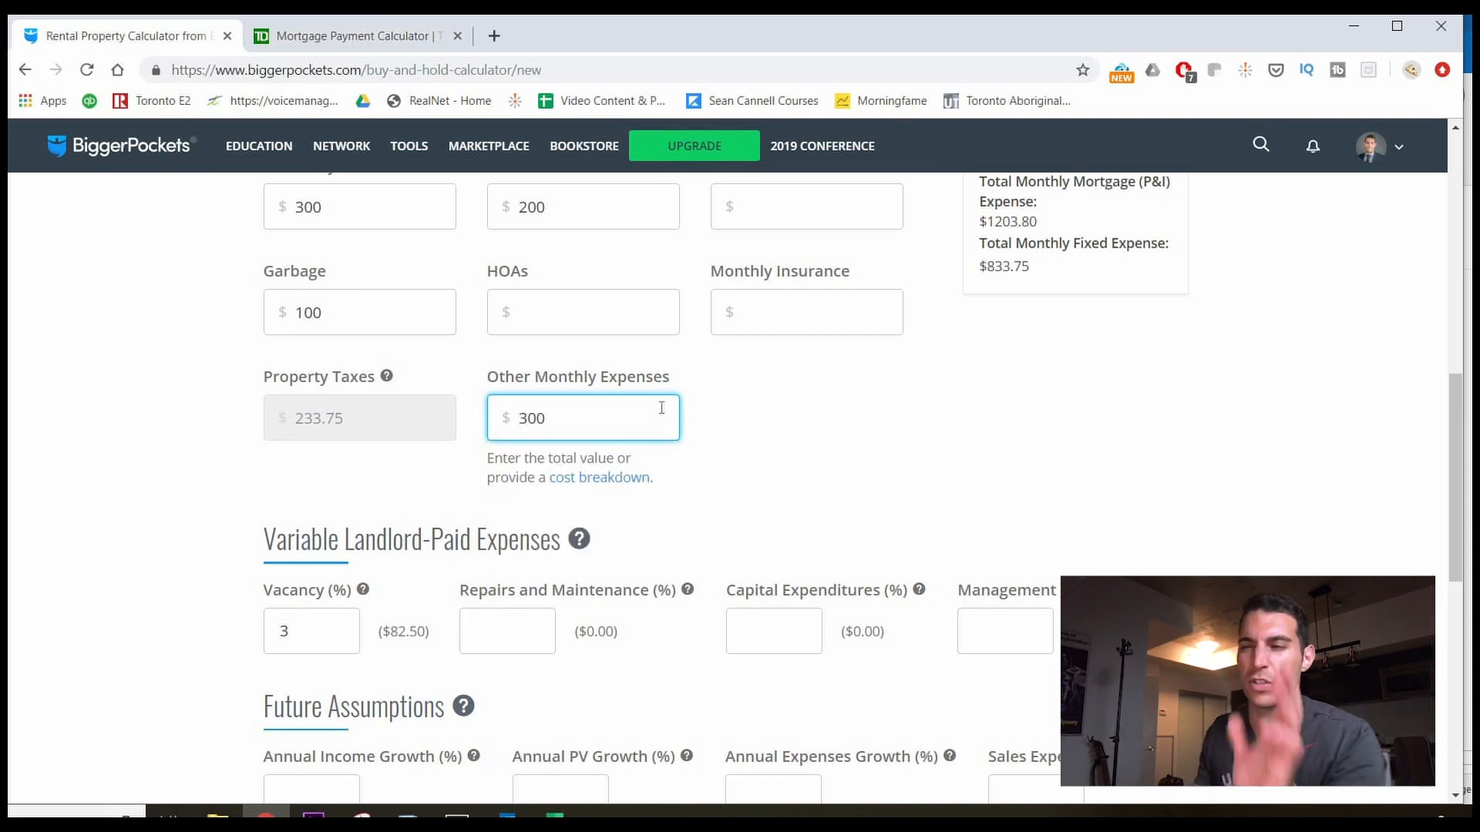
pyautogui.click(832, 428)
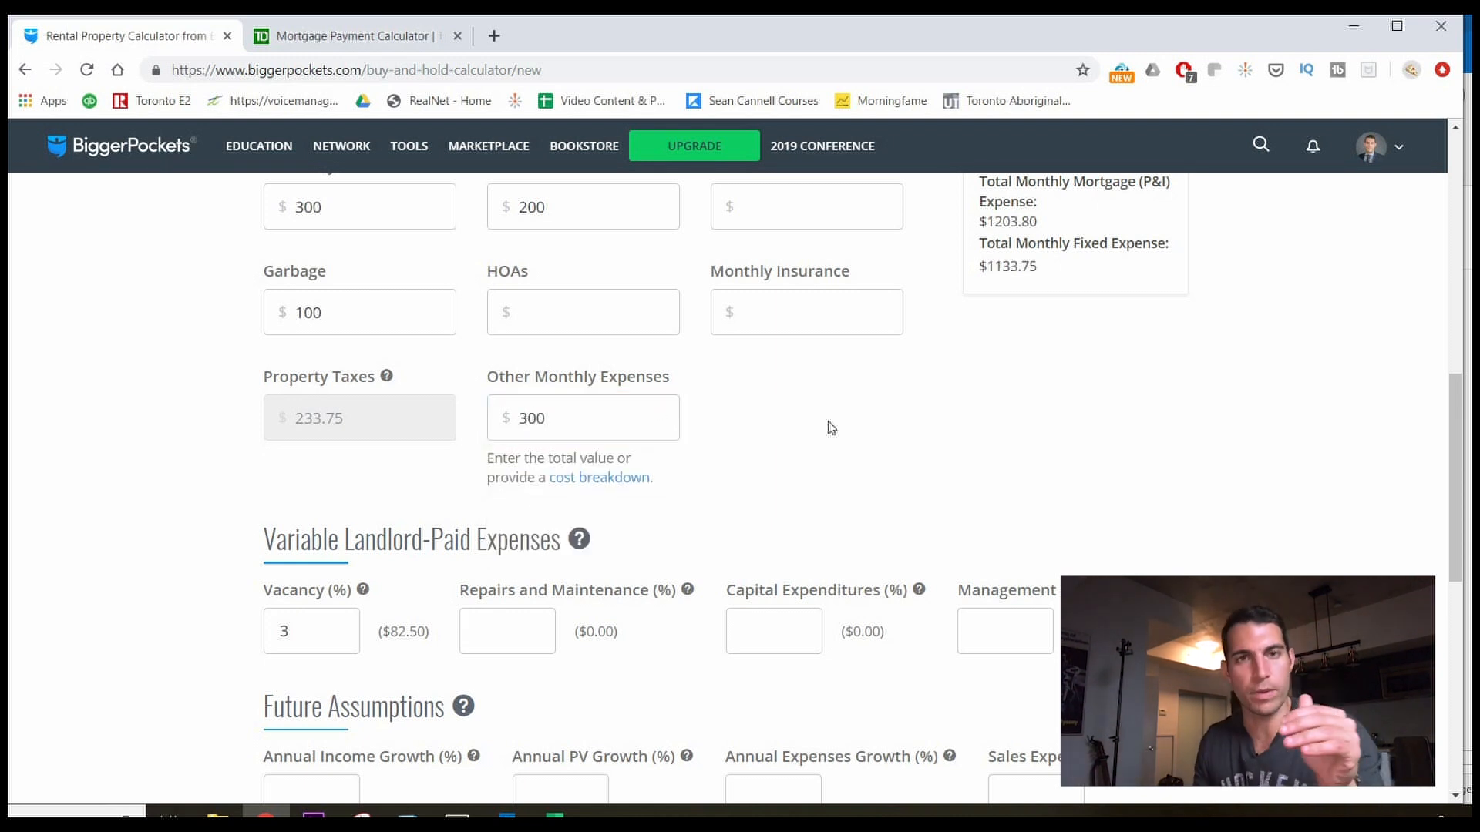
pyautogui.scroll(-3, 825, 432)
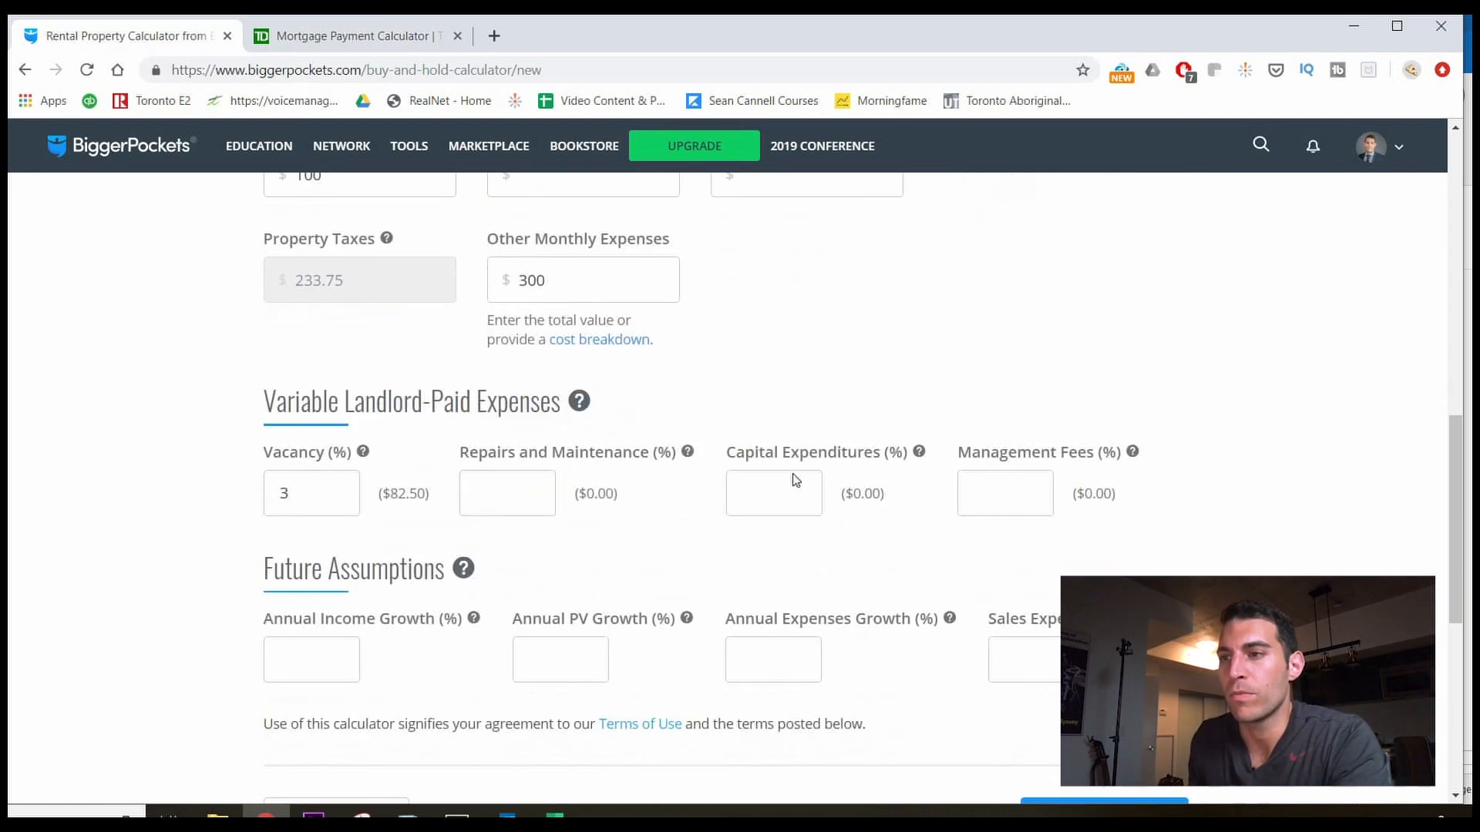
# Leave Capital Expenditures and Management Fees empty and begin the 3% Annual Income Growth entry.
pyautogui.click(779, 447)
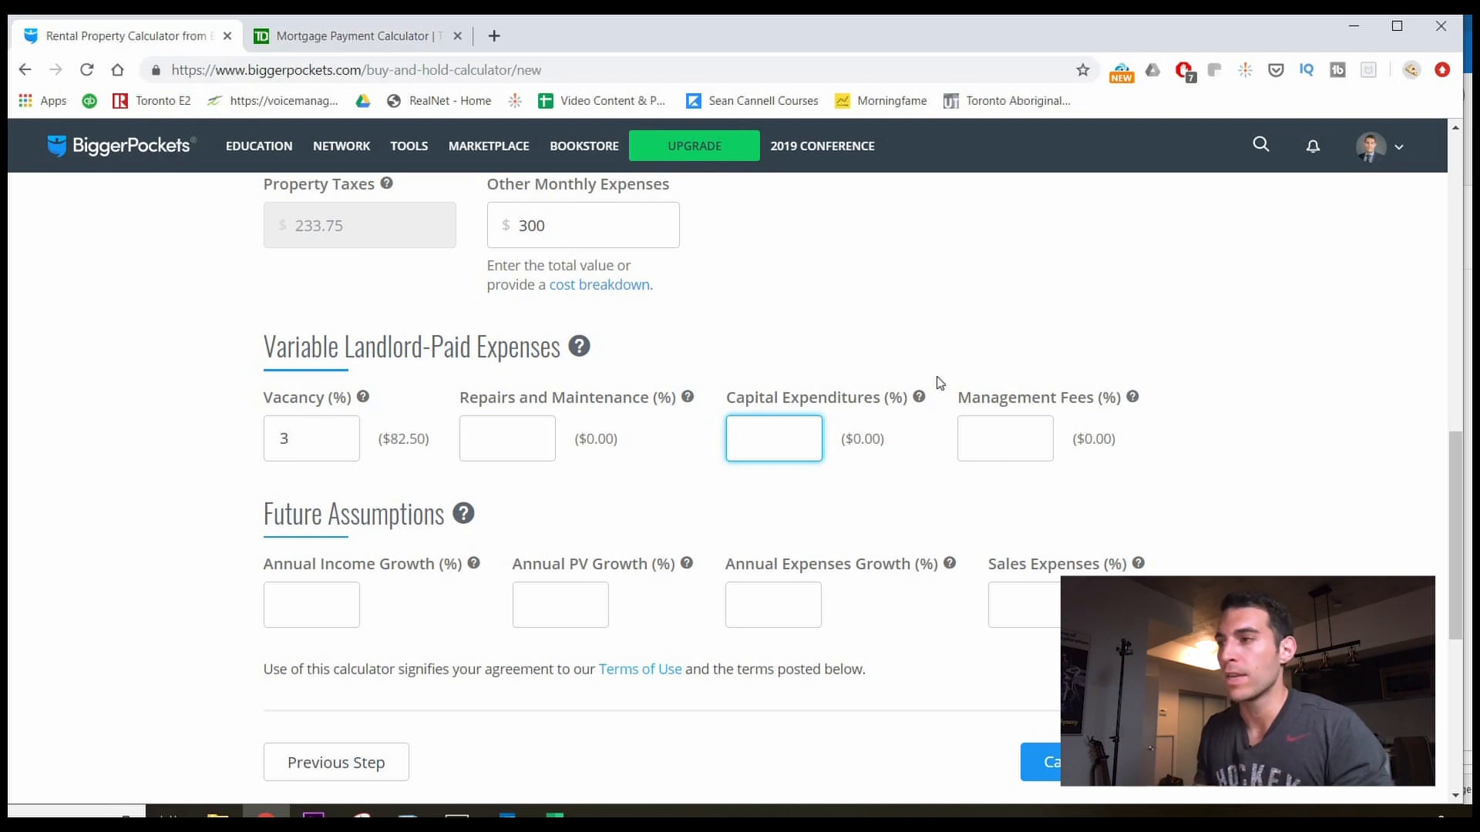
pyautogui.click(990, 435)
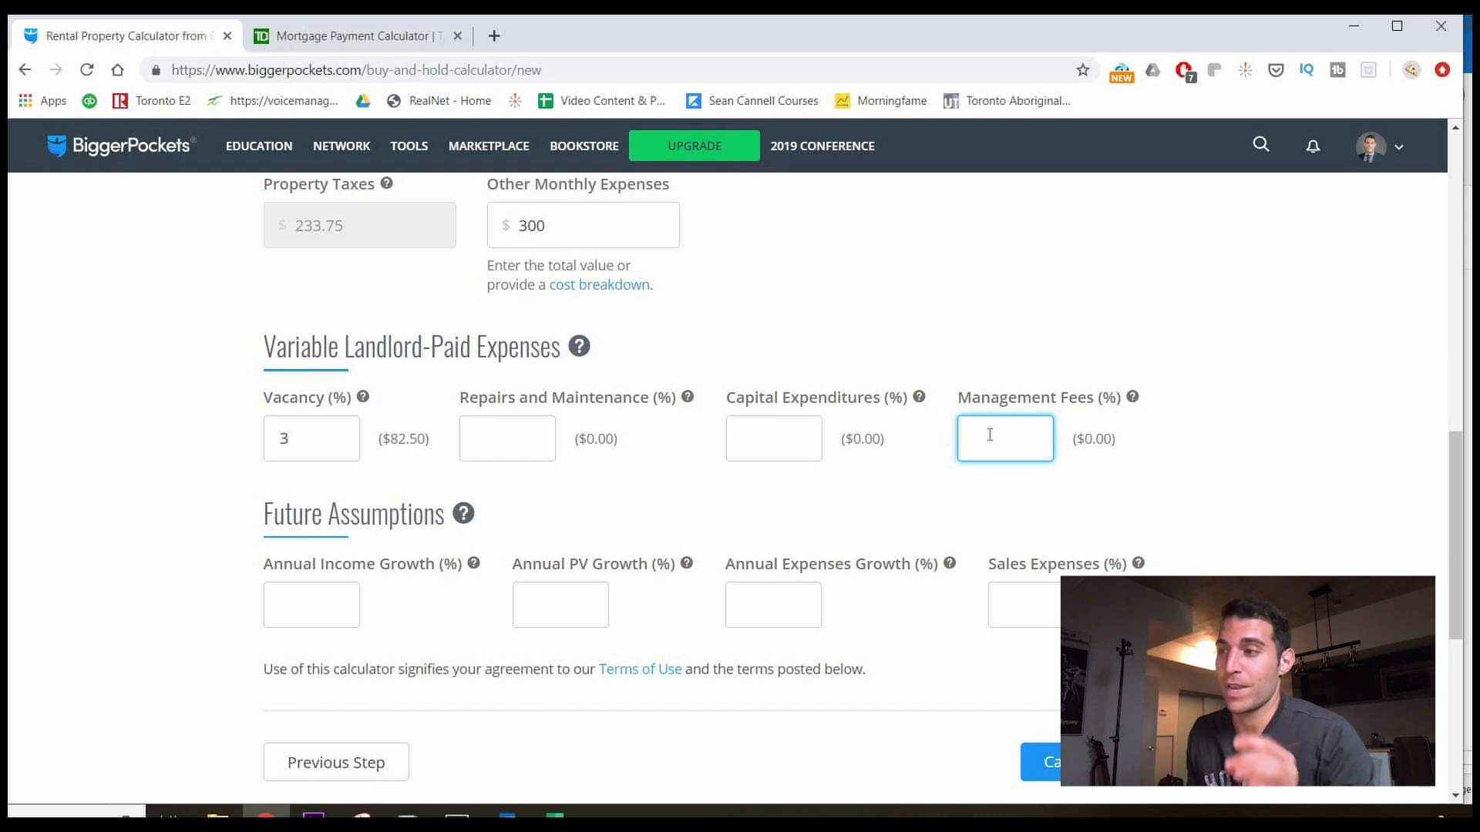
pyautogui.click(998, 467)
pyautogui.click(998, 448)
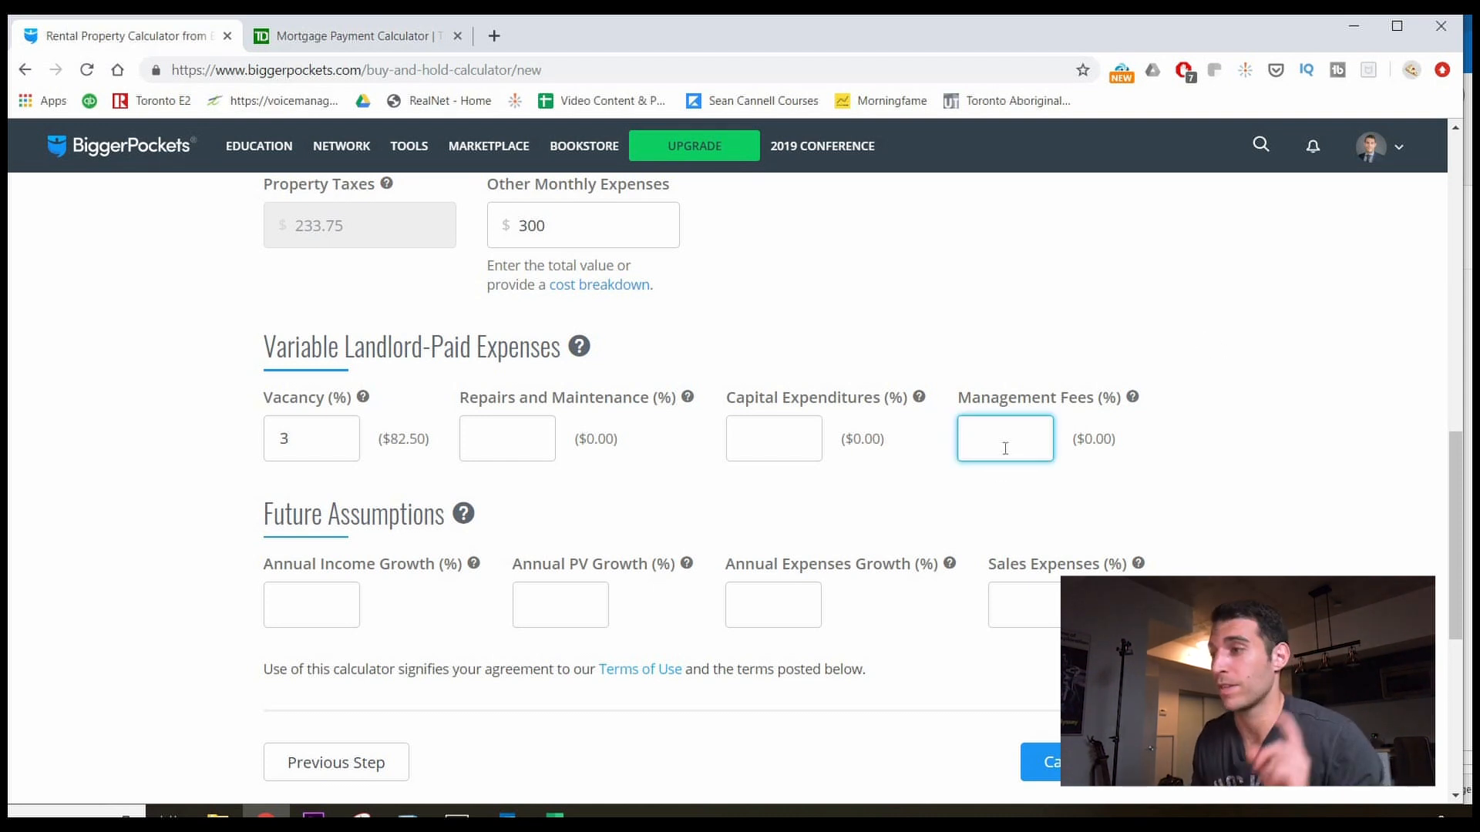
pyautogui.click(248, 674)
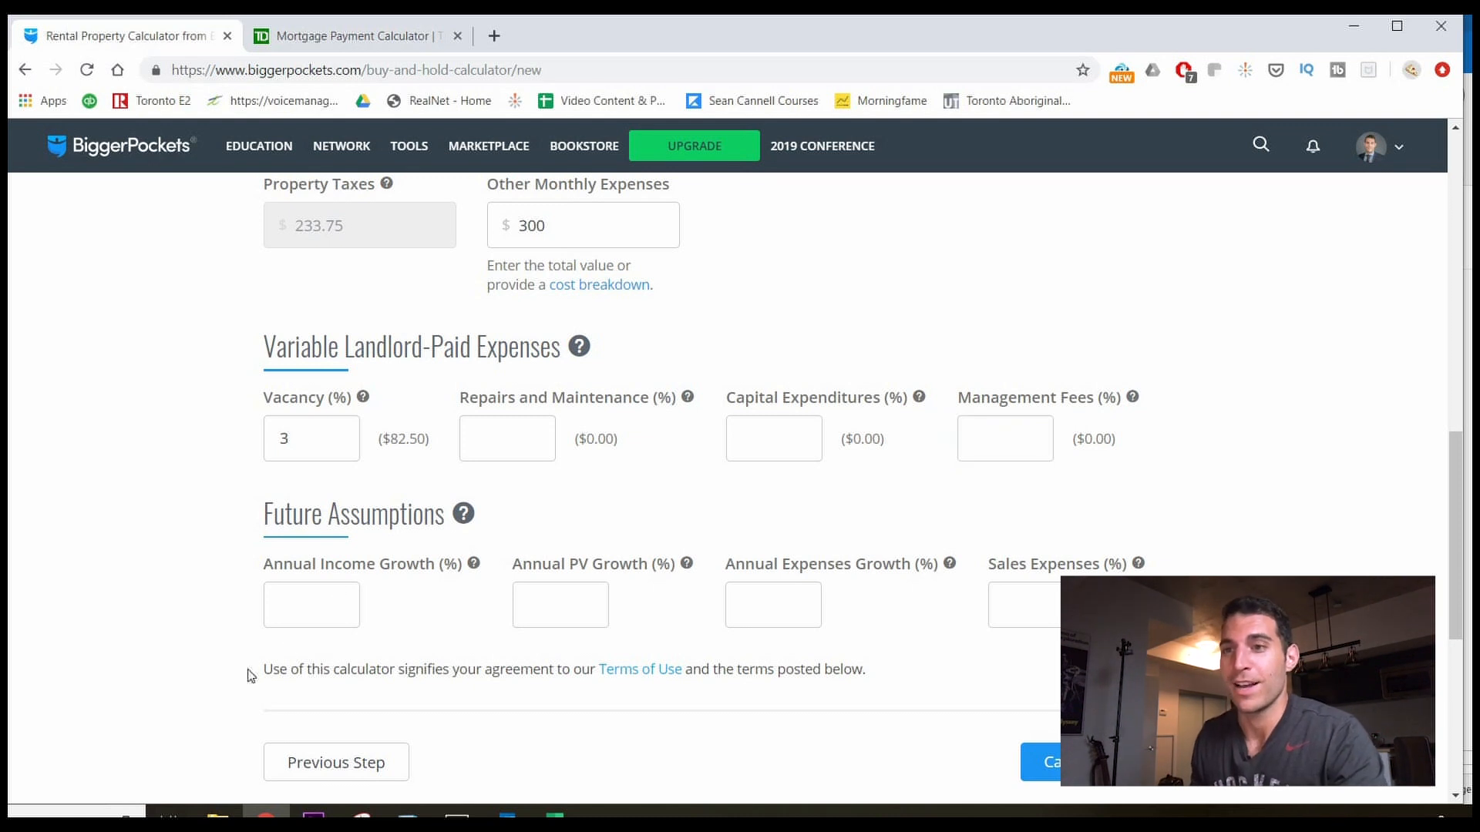
pyautogui.click(286, 613)
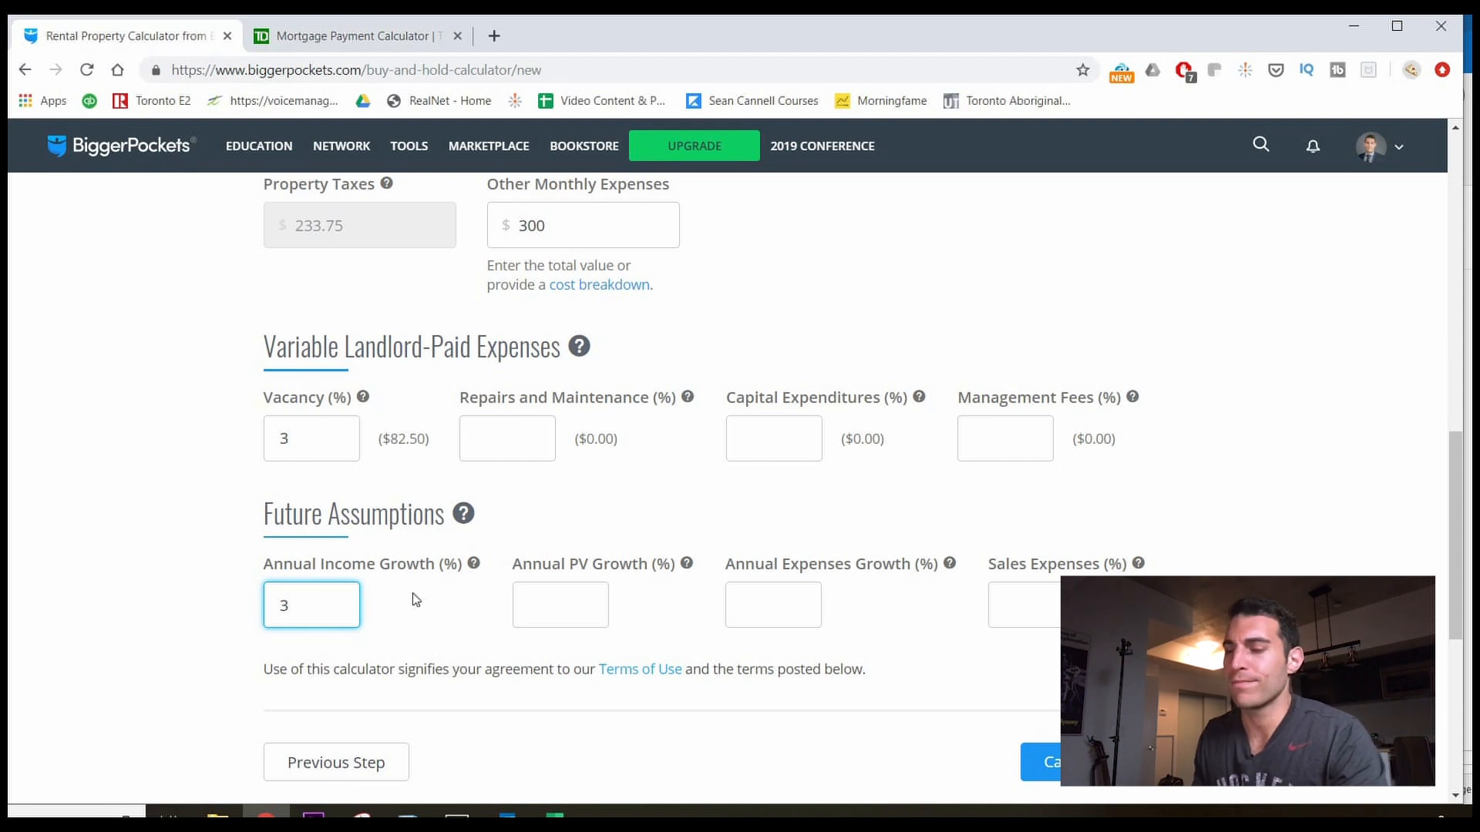
# Confirm 3% income growth, then enter 4.5% value growth, 3% expense growth, 1% sales expenses.
pyautogui.click(544, 528)
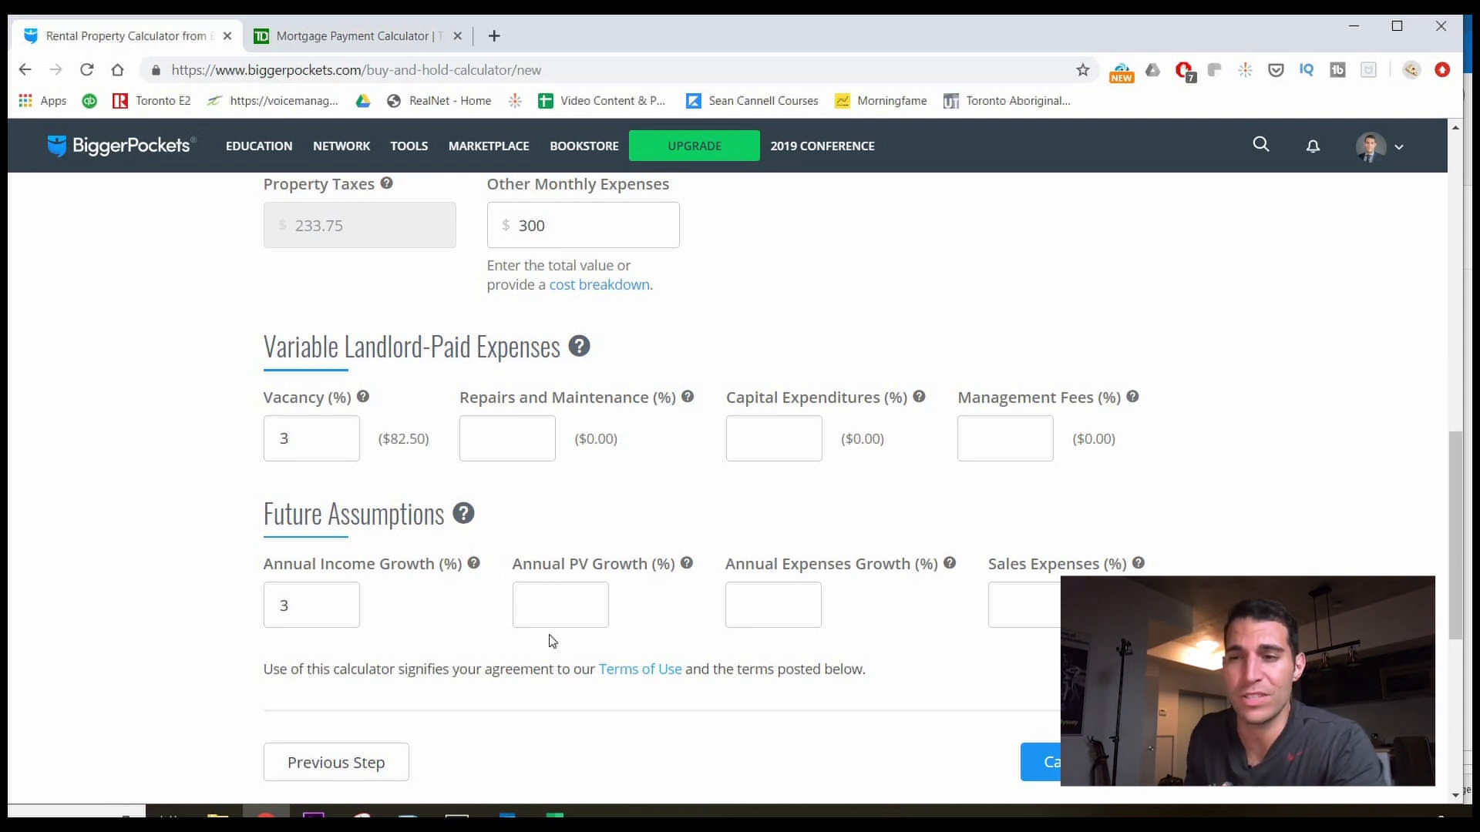
pyautogui.click(582, 614)
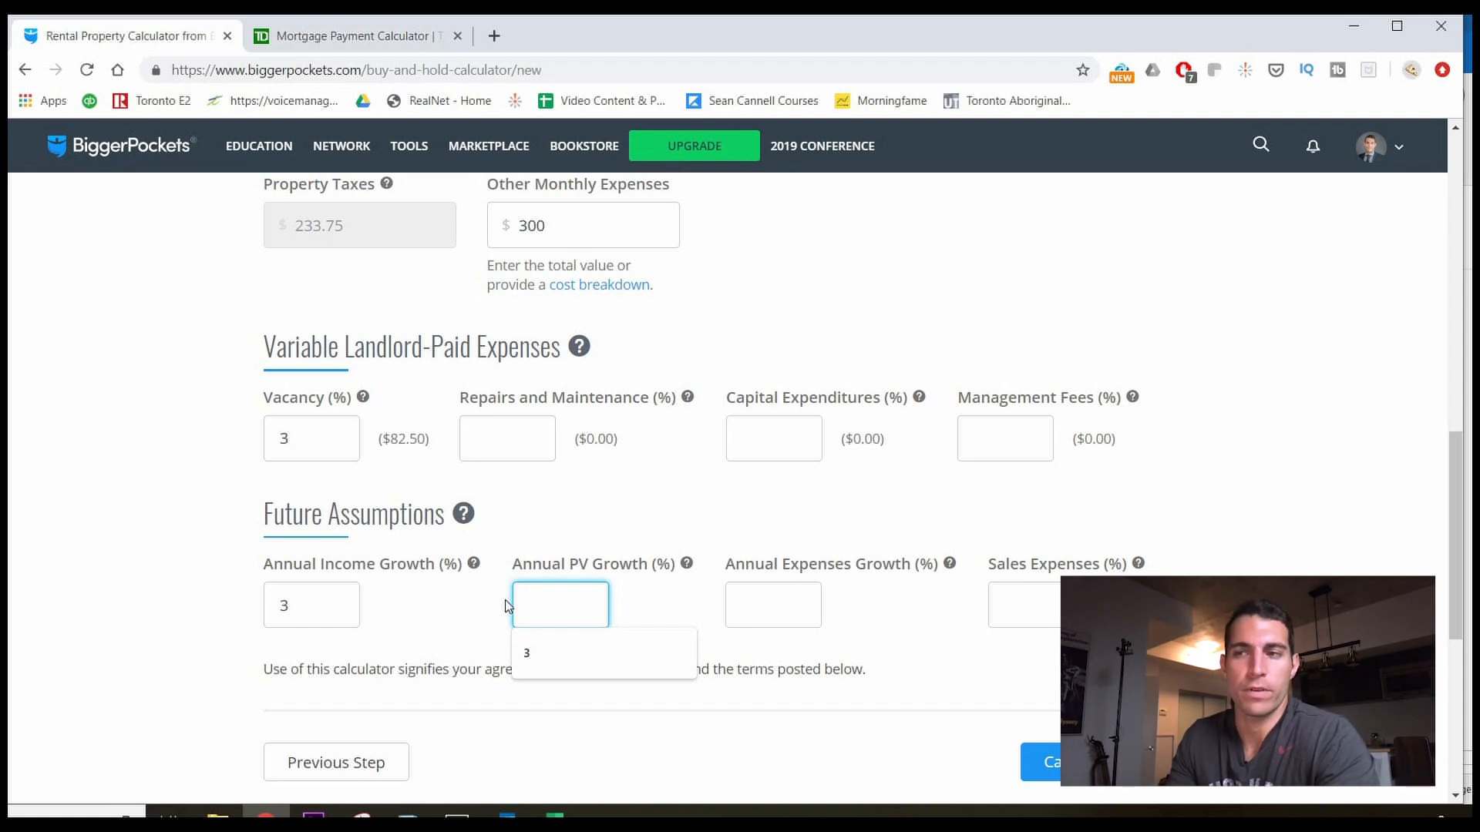
pyautogui.write('4.')
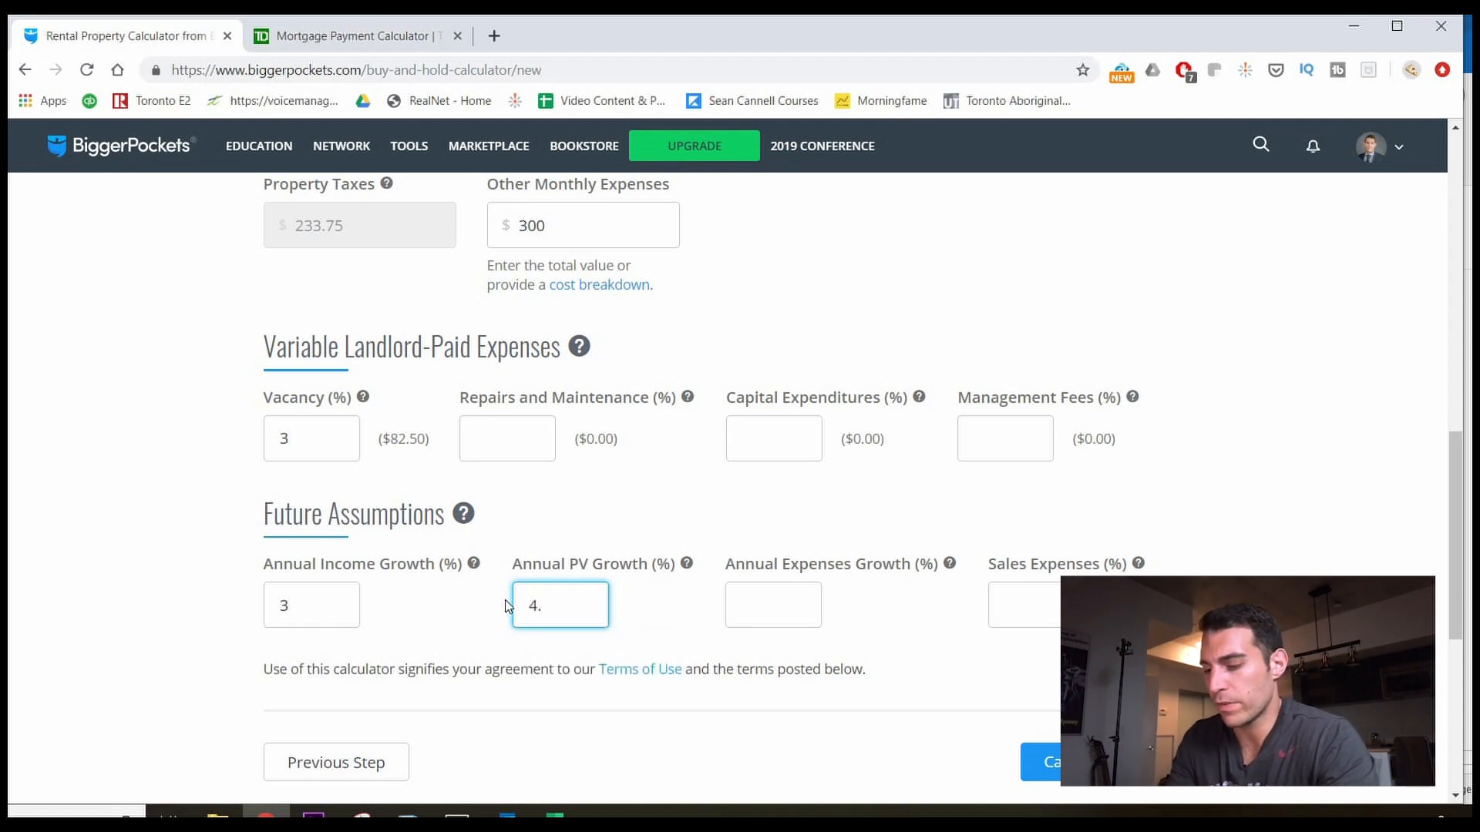
pyautogui.write('5')
pyautogui.click(804, 602)
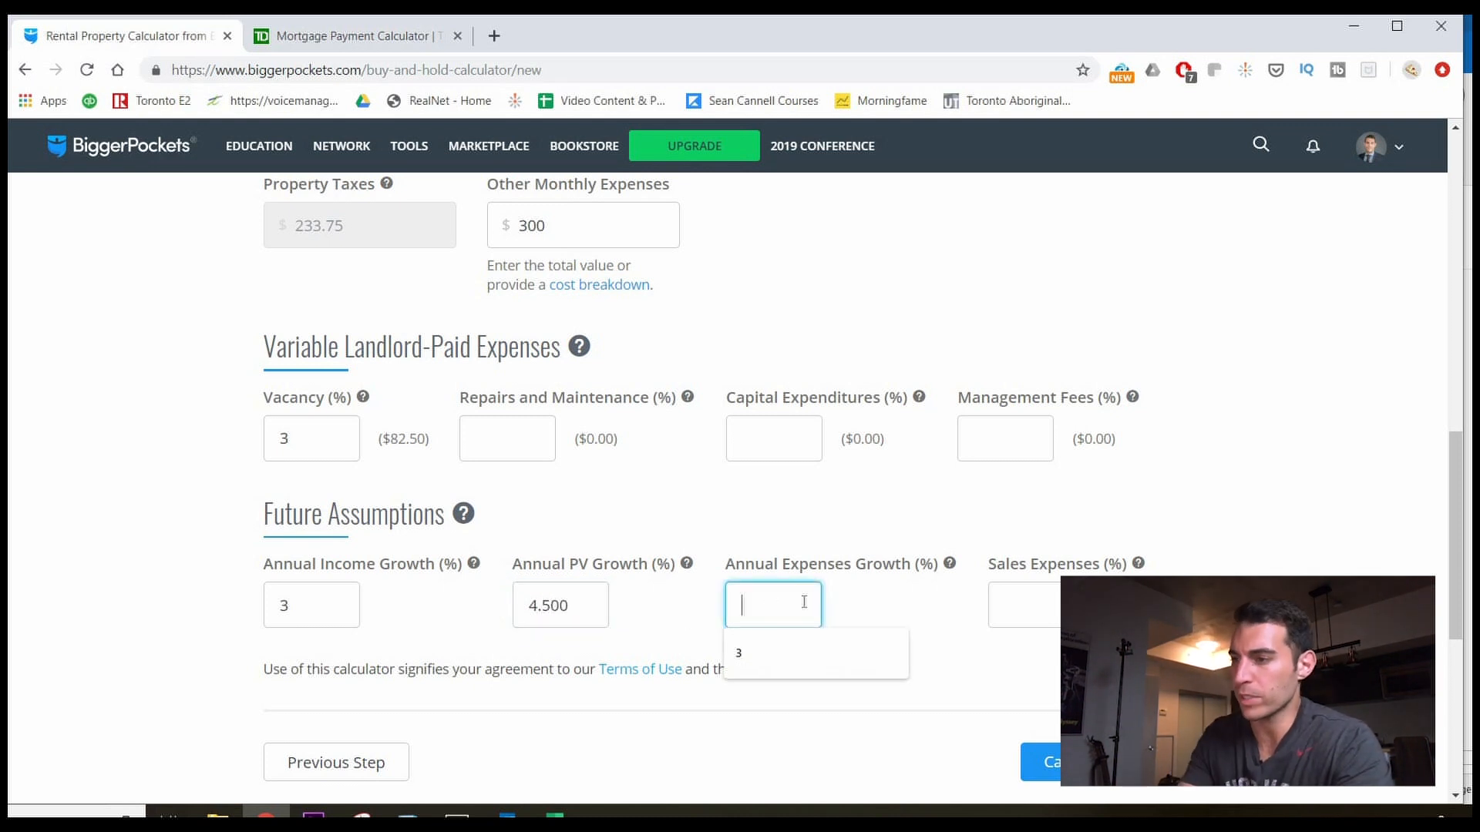
pyautogui.write('3')
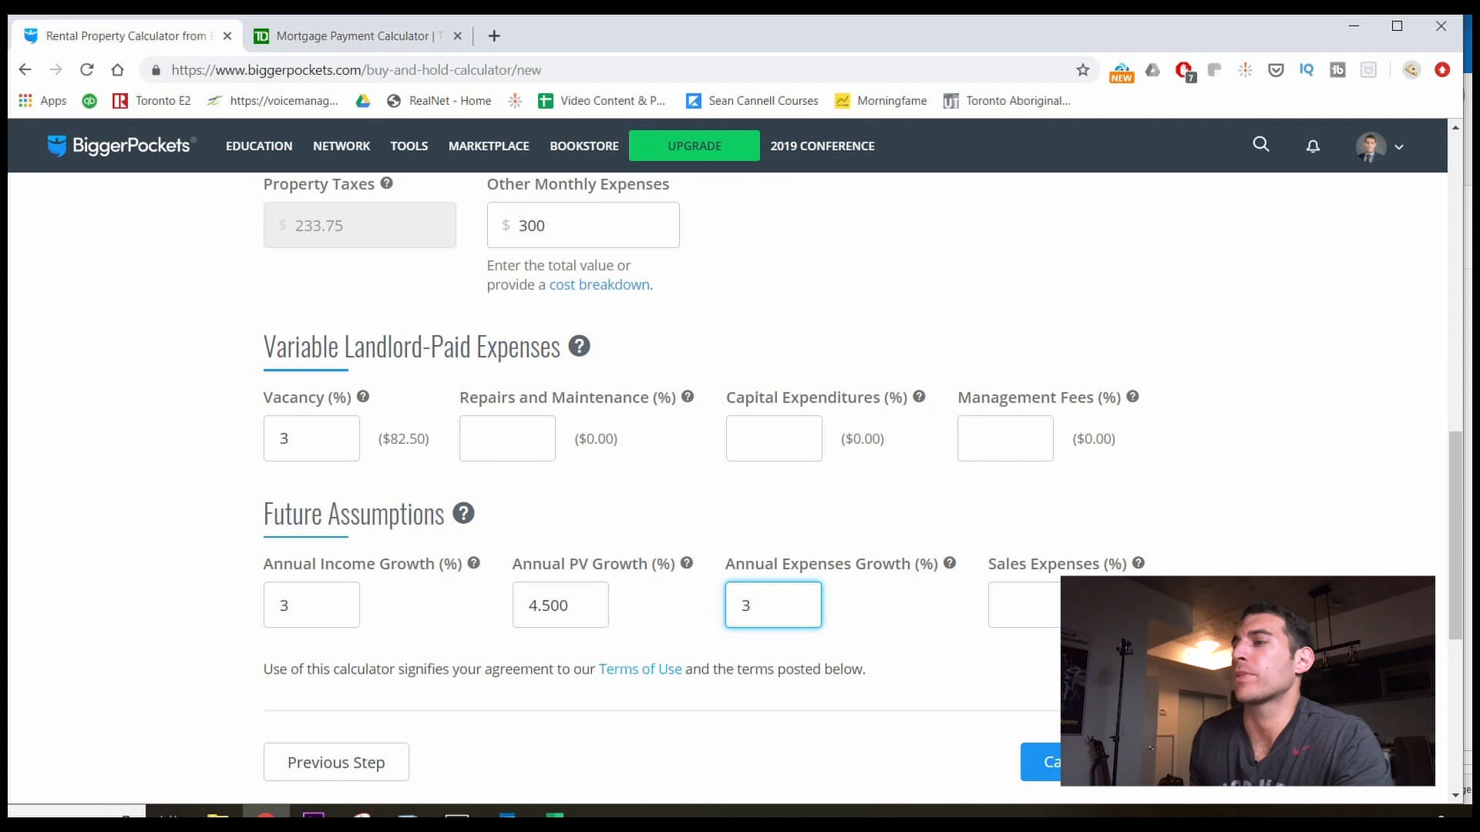
pyautogui.click(1102, 615)
pyautogui.click(1027, 616)
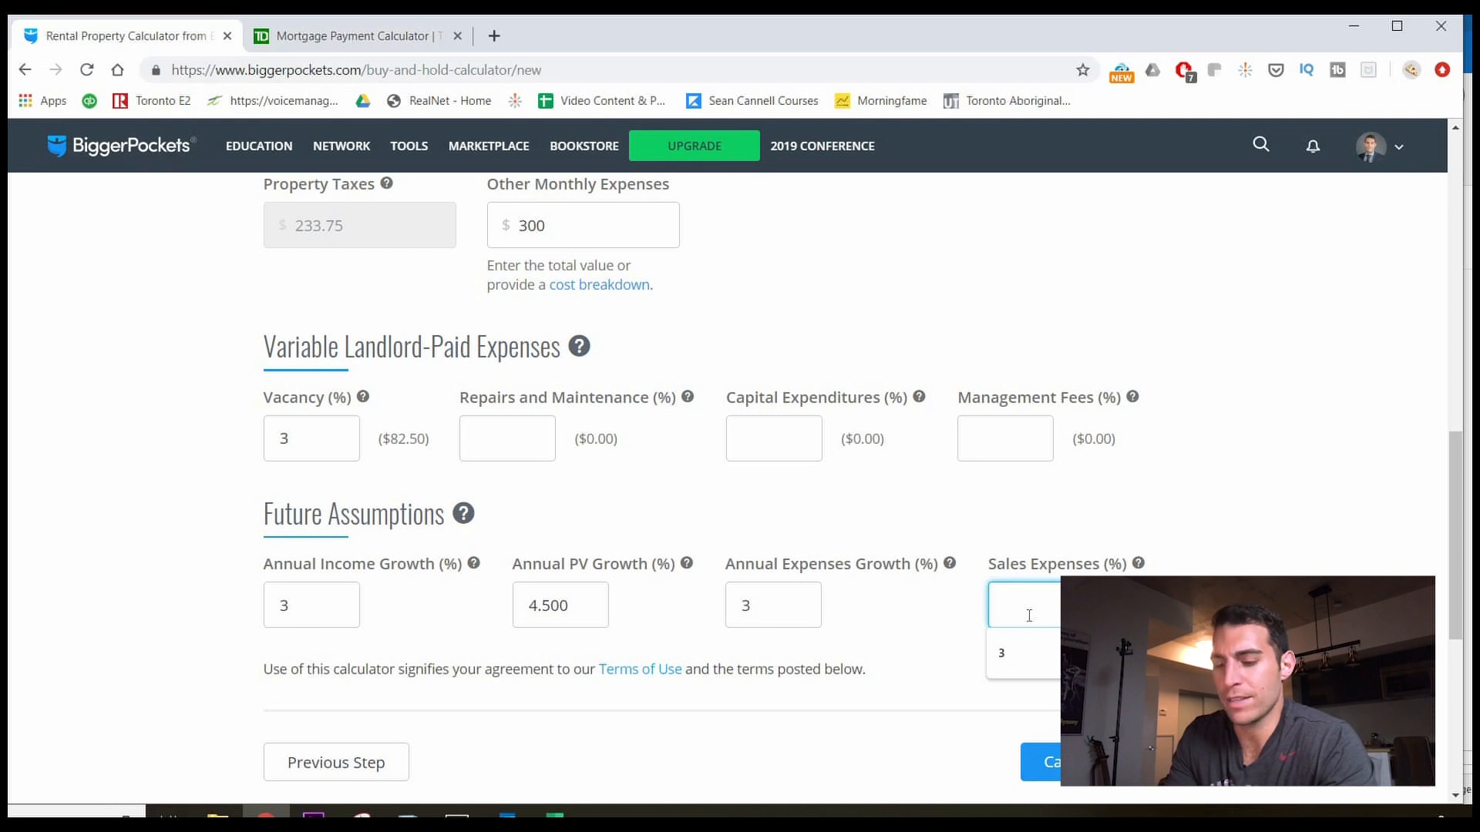
pyautogui.write('1')
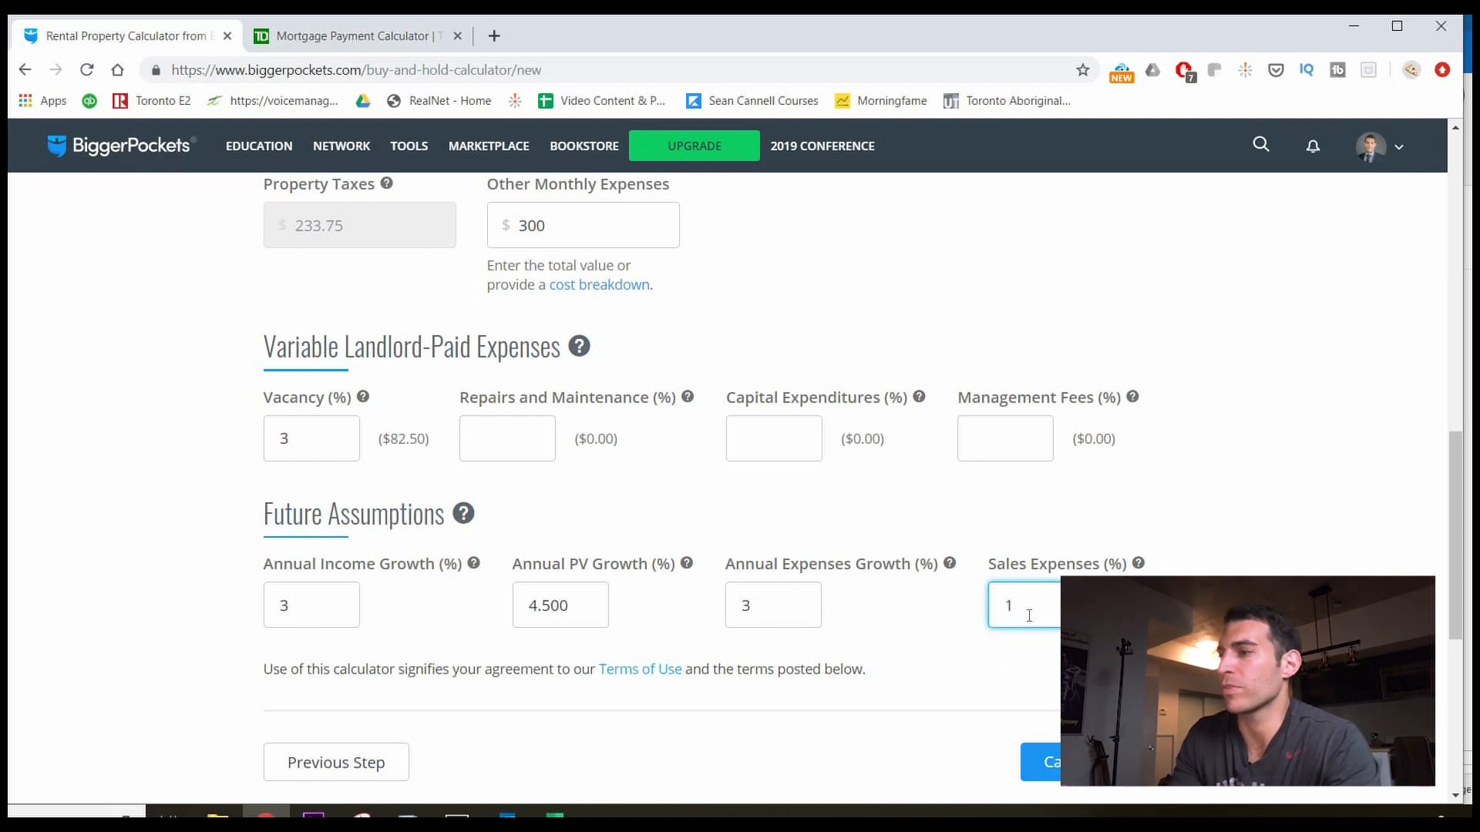
pyautogui.press('Tab')
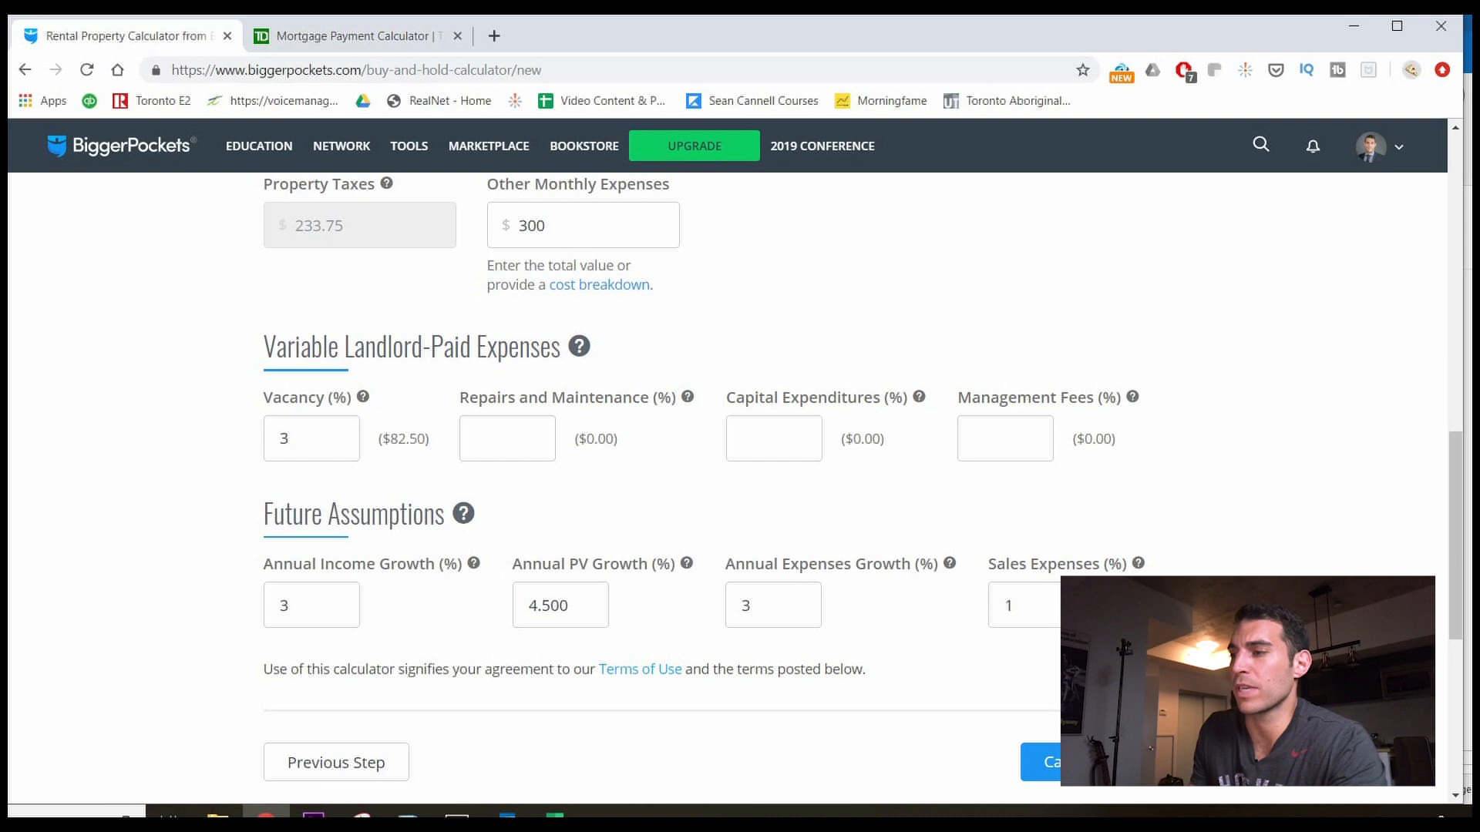
# Calculate results, producing the report with $329.95 monthly cashflow and 15.53% cash-on-cash ROI.
pyautogui.scroll(-1, 1055, 514)
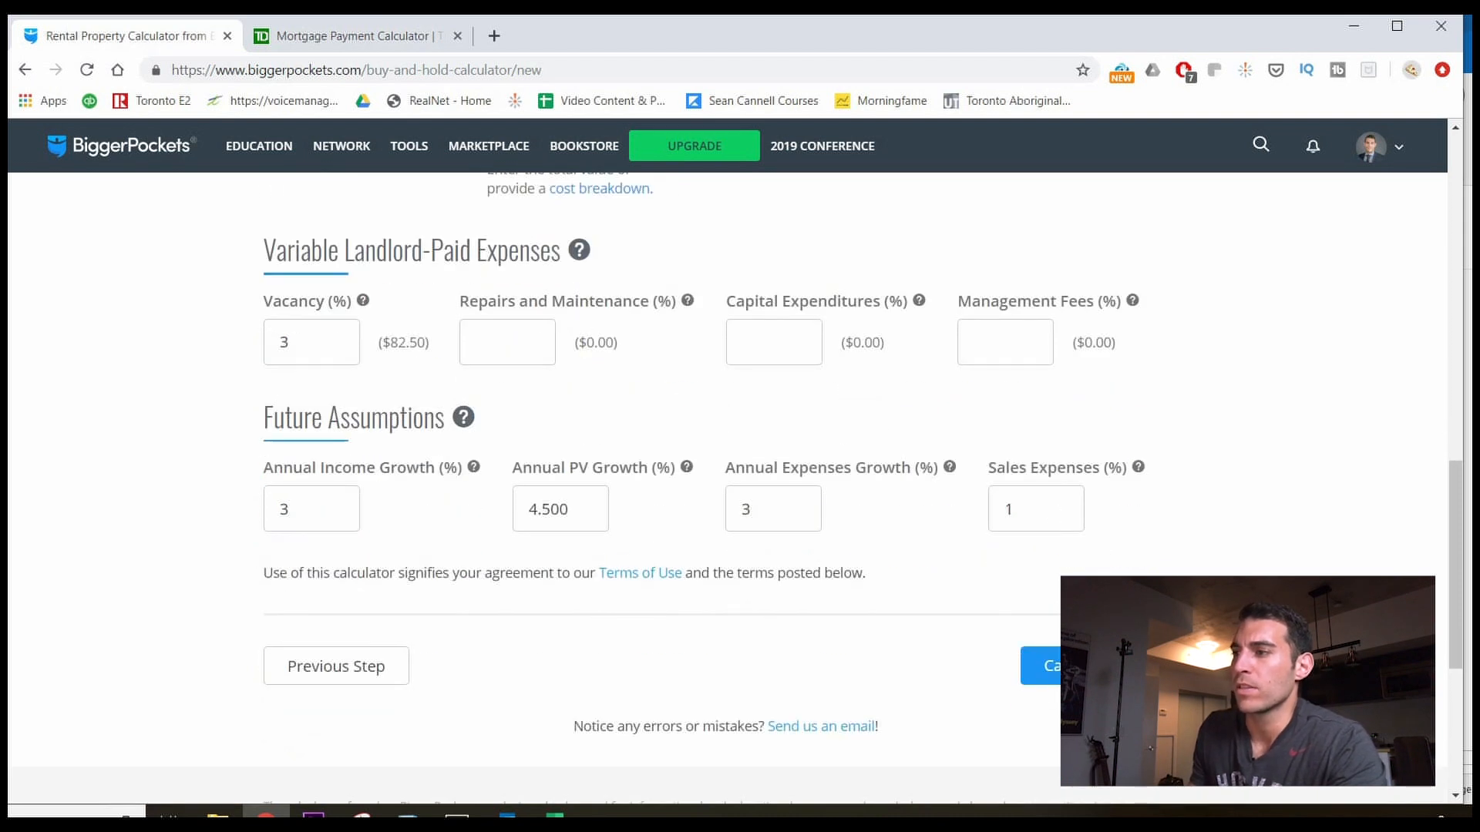
pyautogui.scroll(8, 529, 690)
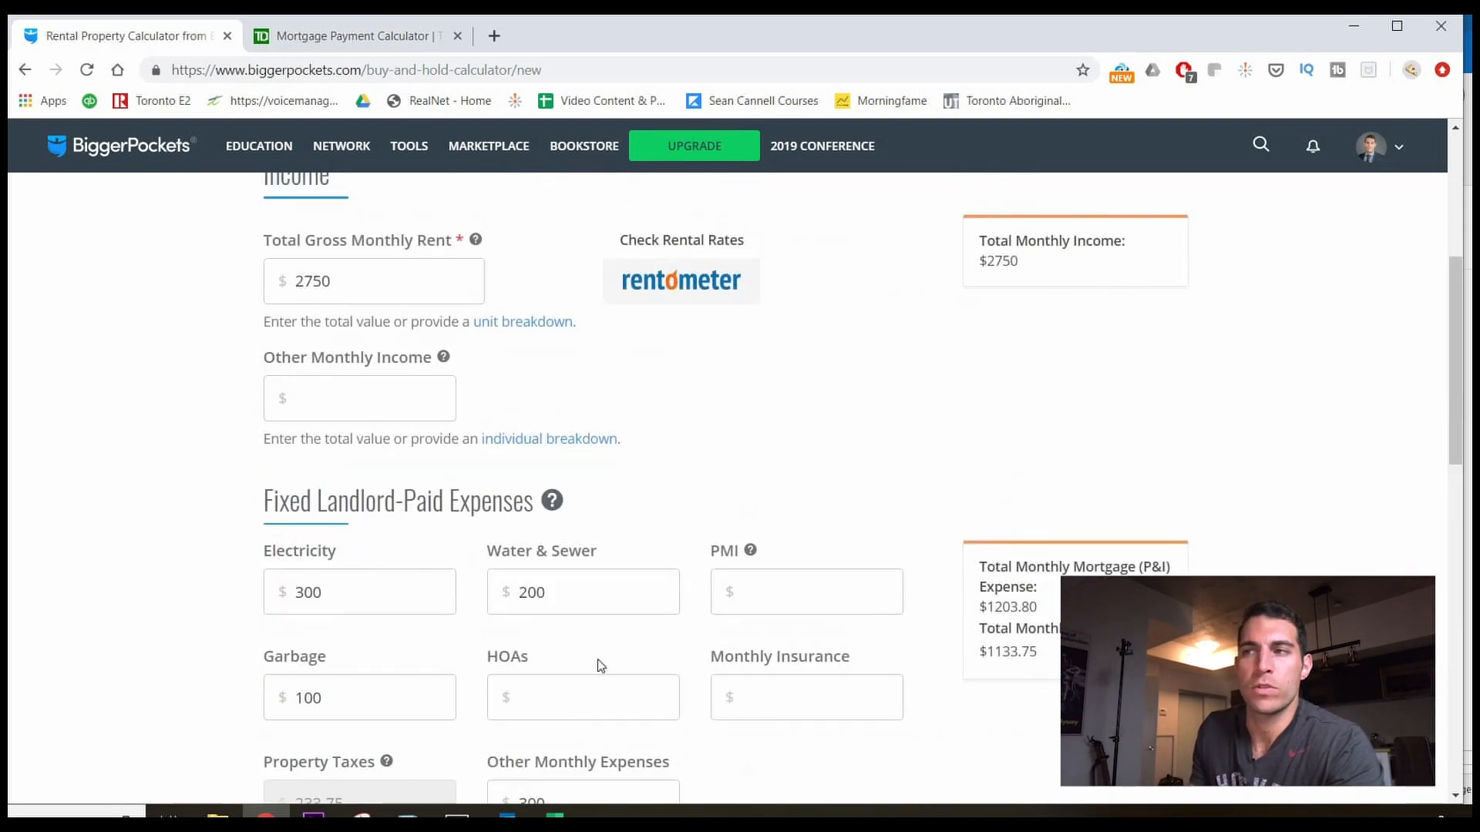
pyautogui.scroll(3, 958, 614)
pyautogui.scroll(-12, 958, 614)
pyautogui.click(1097, 380)
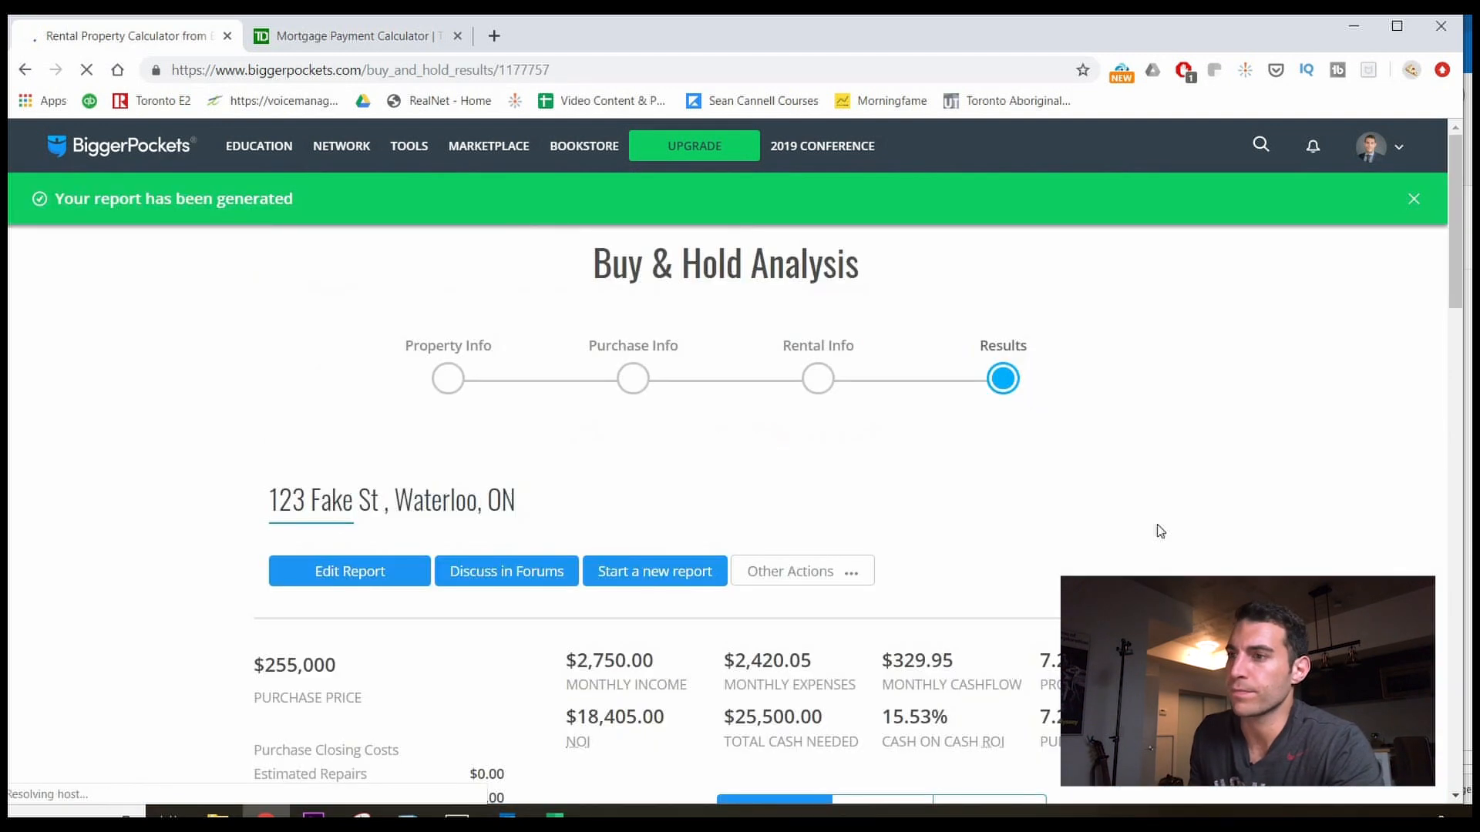
# Scroll through the Buy & Hold report to review $18,405 NOI, 7.22% cap rate and $2,420.05 monthly expenses.
pyautogui.scroll(-1, 1185, 525)
pyautogui.scroll(-3, 1185, 525)
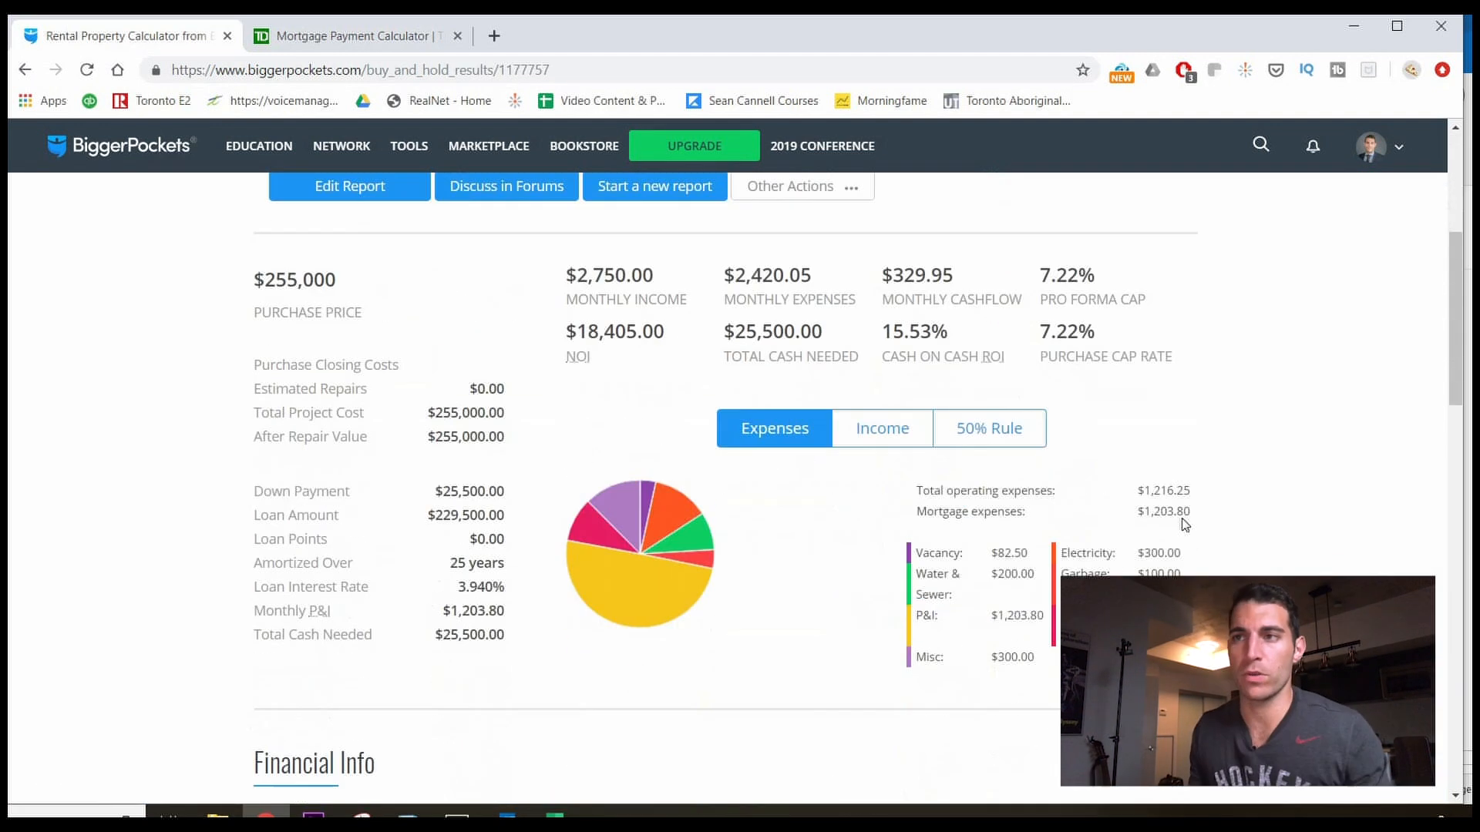
pyautogui.scroll(1, 1184, 525)
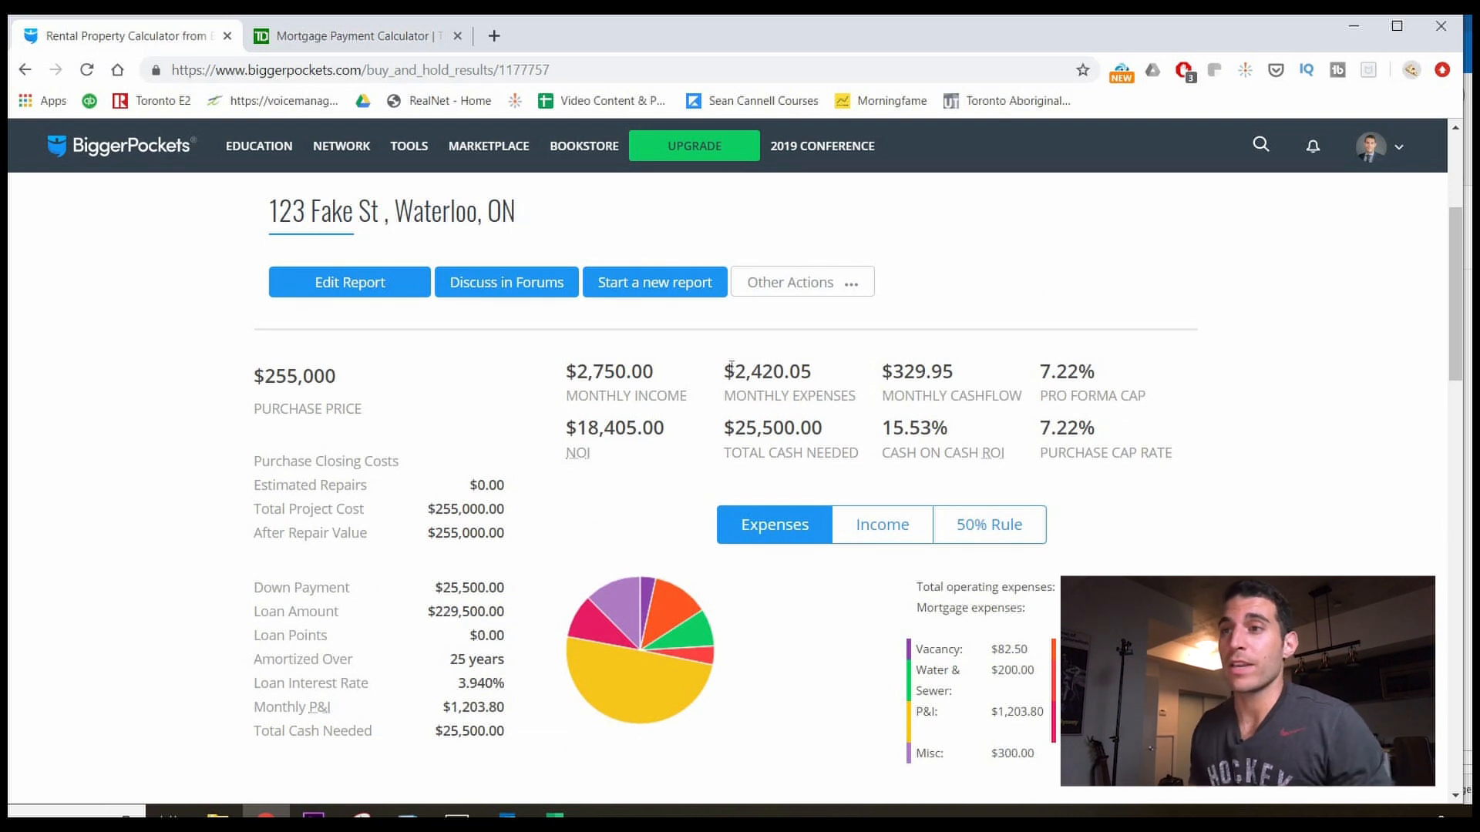
pyautogui.scroll(-1, 1192, 429)
pyautogui.scroll(4, 855, 447)
pyautogui.scroll(-3, 537, 440)
pyautogui.scroll(-1, 537, 440)
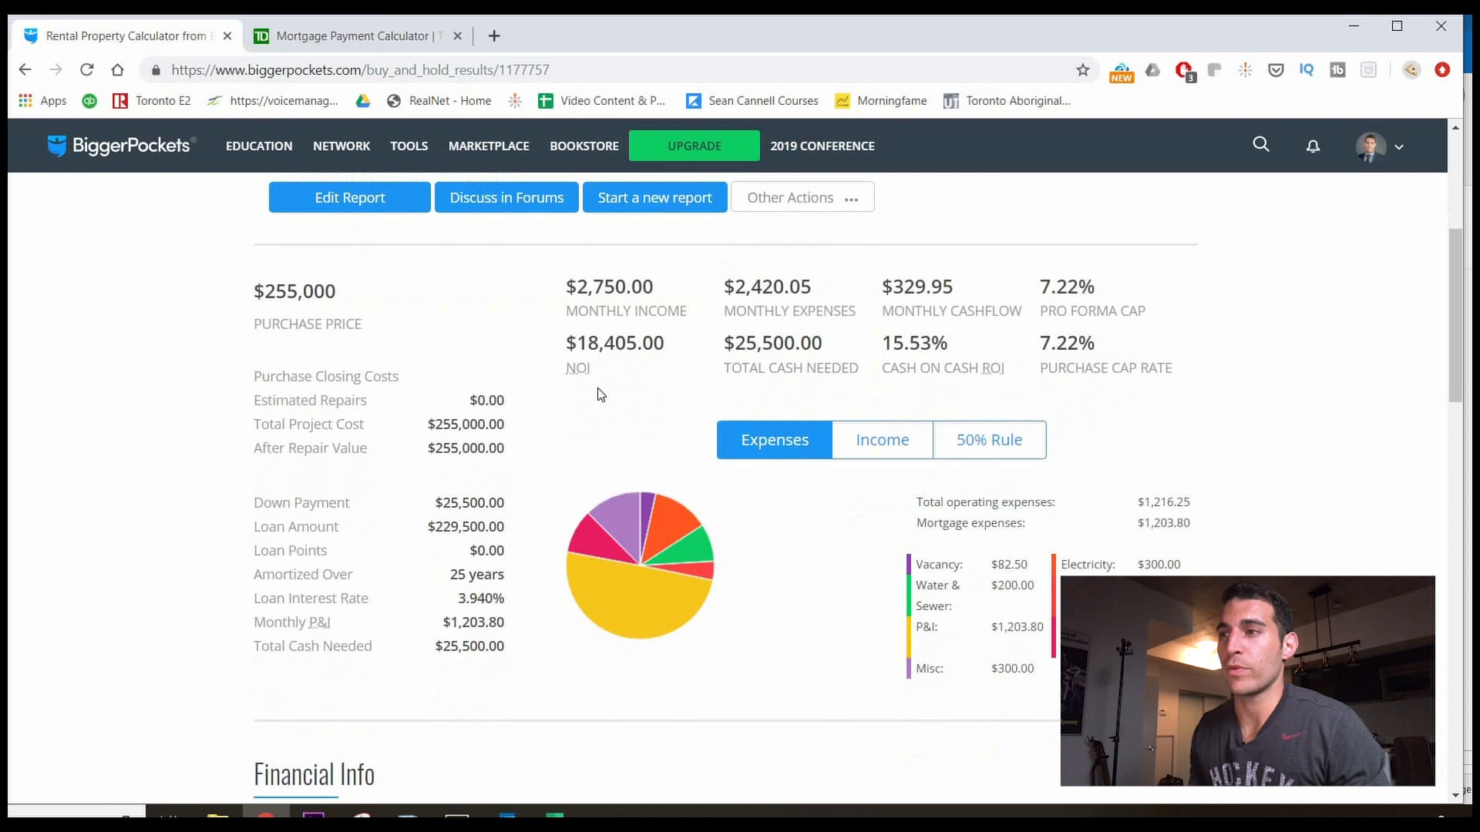